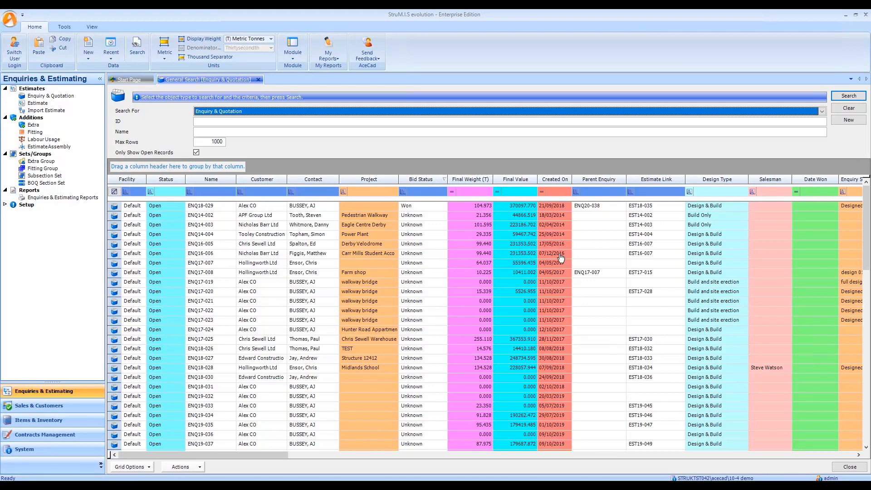
Create a new enquiry and assign STRUMIS as its customer
click(850, 121)
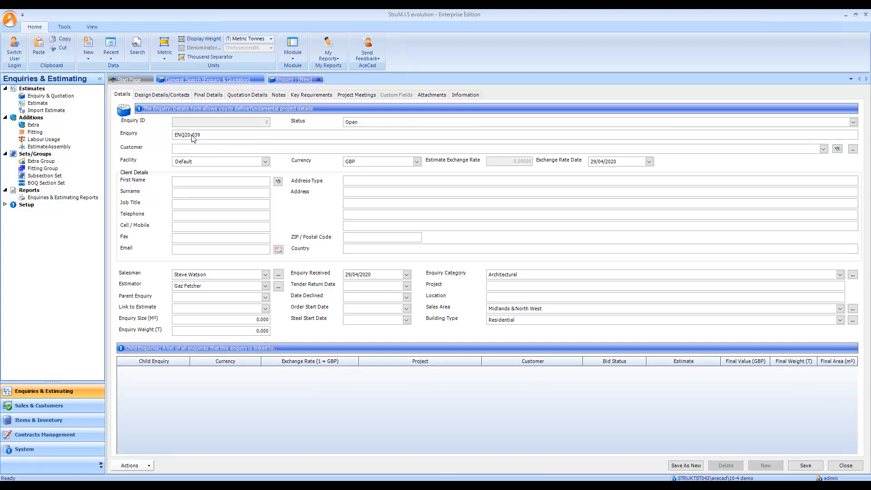
click(210, 152)
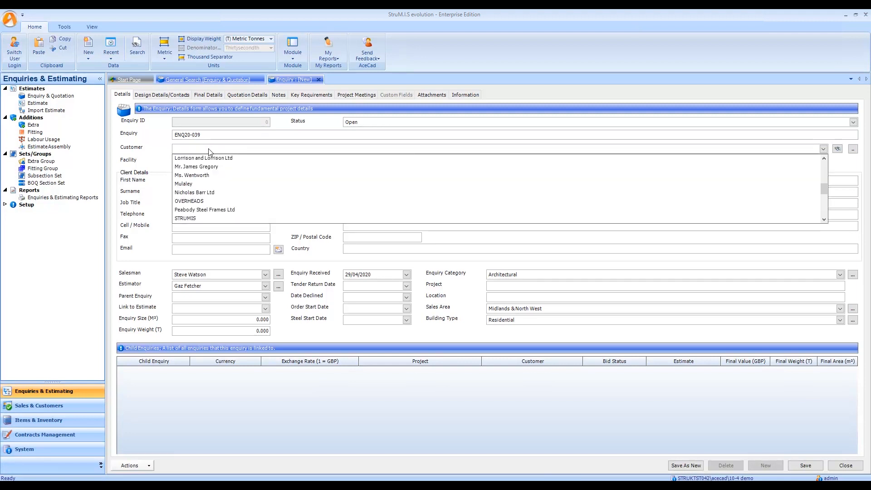
key(s)
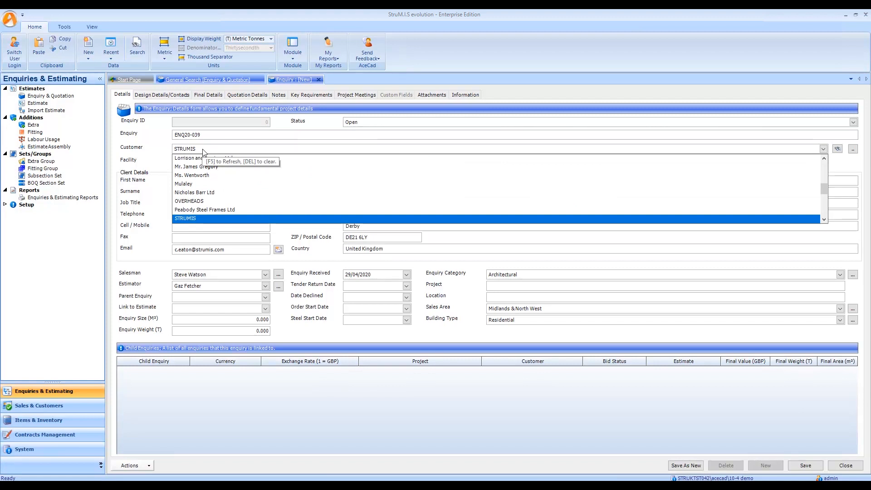
click(184, 219)
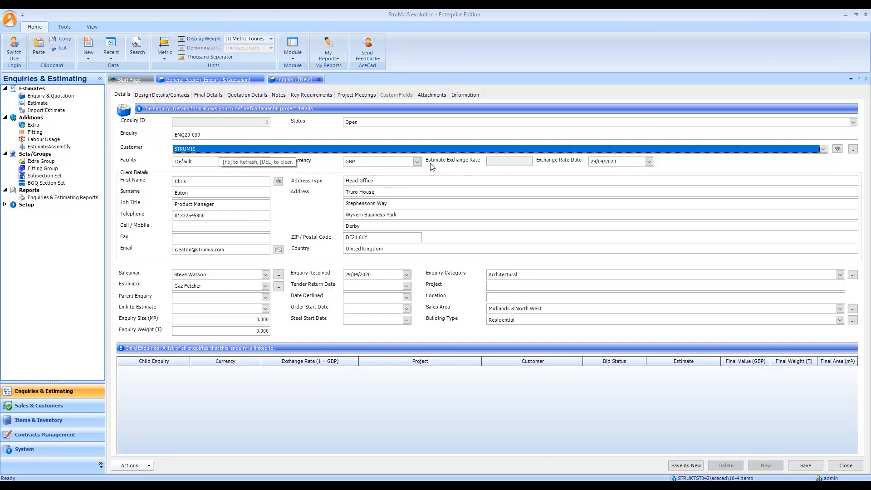
Look at the blank new-customer form and try the customer search filtered by a contact's first name, without choosing a result
click(853, 150)
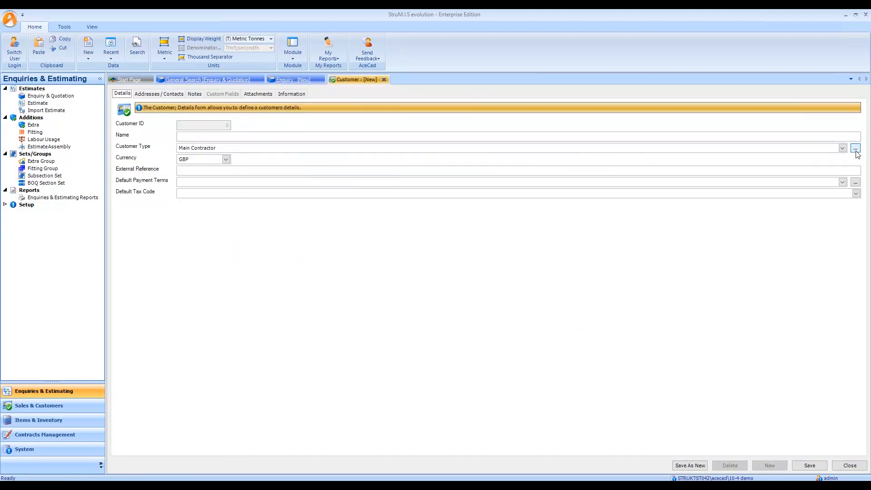
click(384, 80)
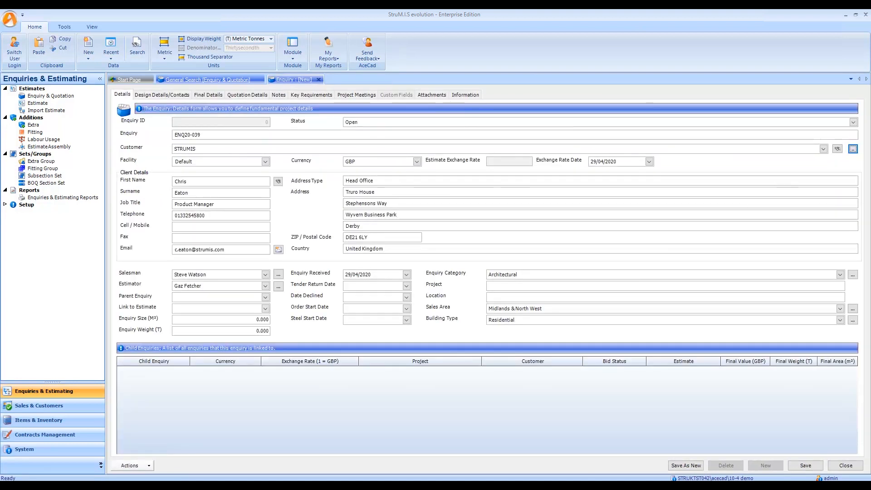
click(838, 150)
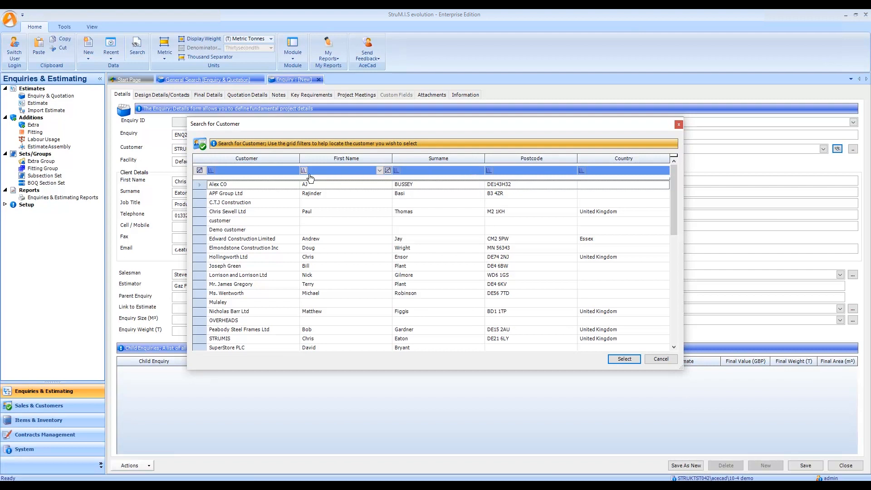
click(329, 171)
text(chris)
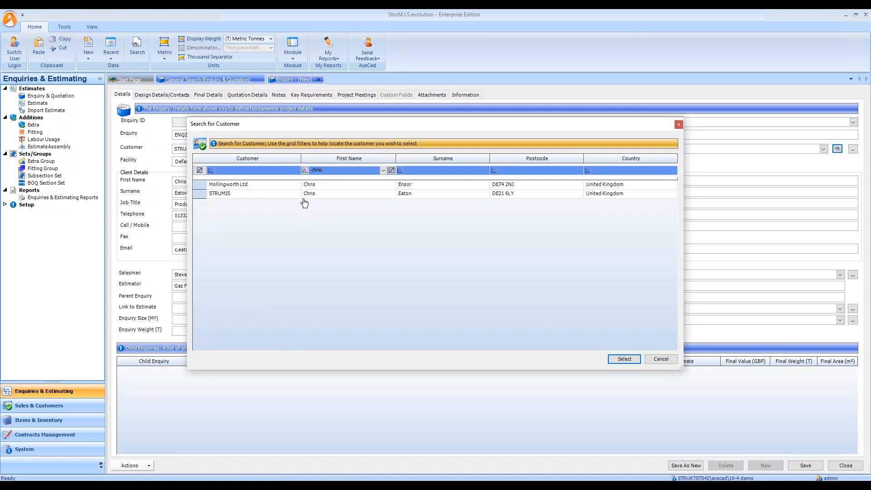
click(204, 195)
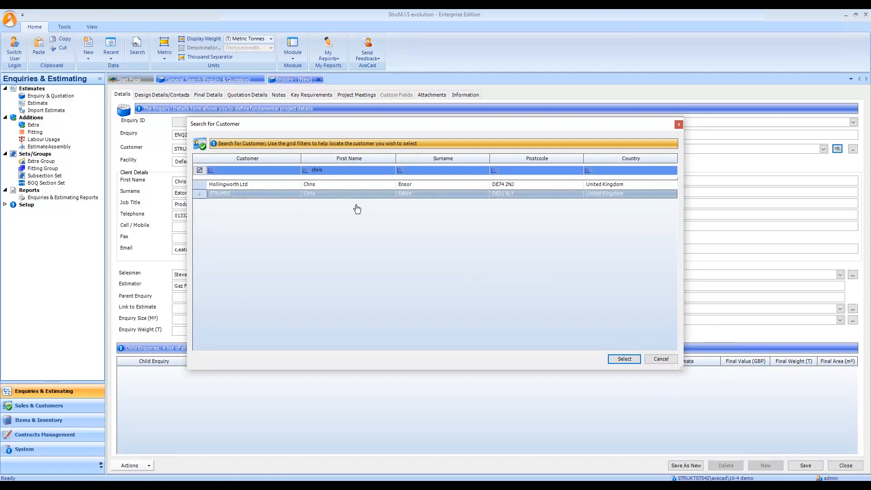
click(665, 360)
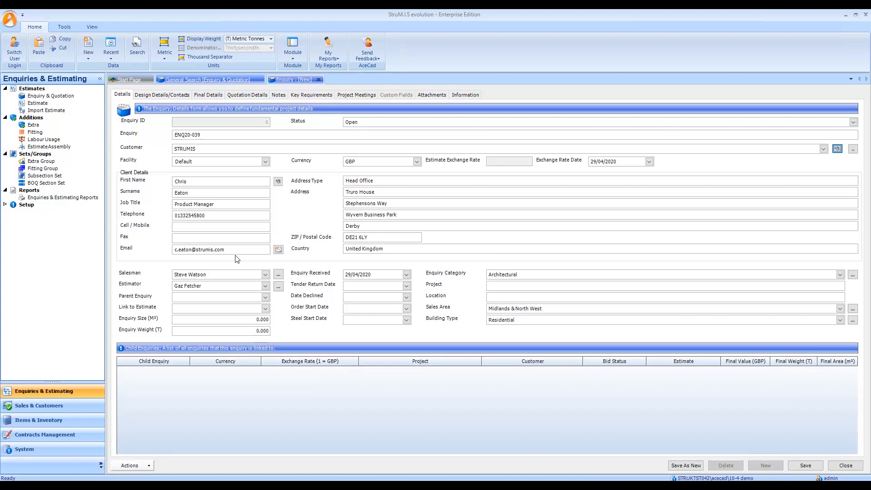
Review the salesman lookup values and the enquiries available as parent enquiry
click(278, 274)
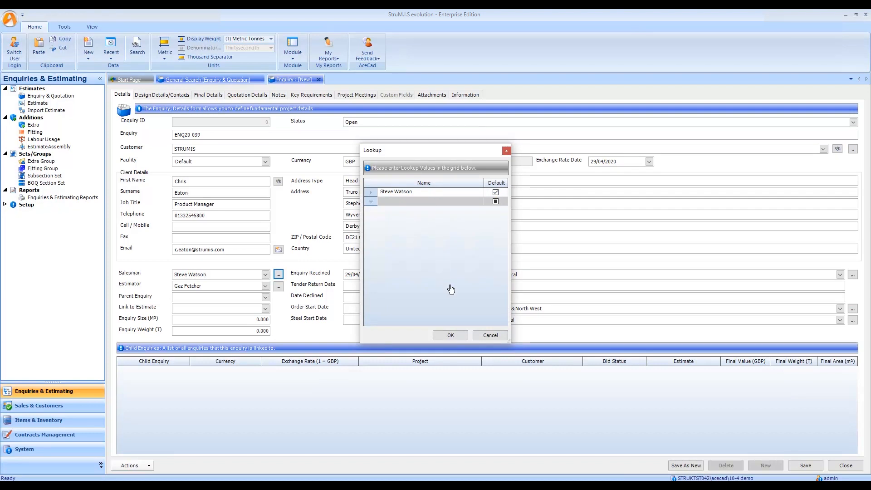
click(490, 335)
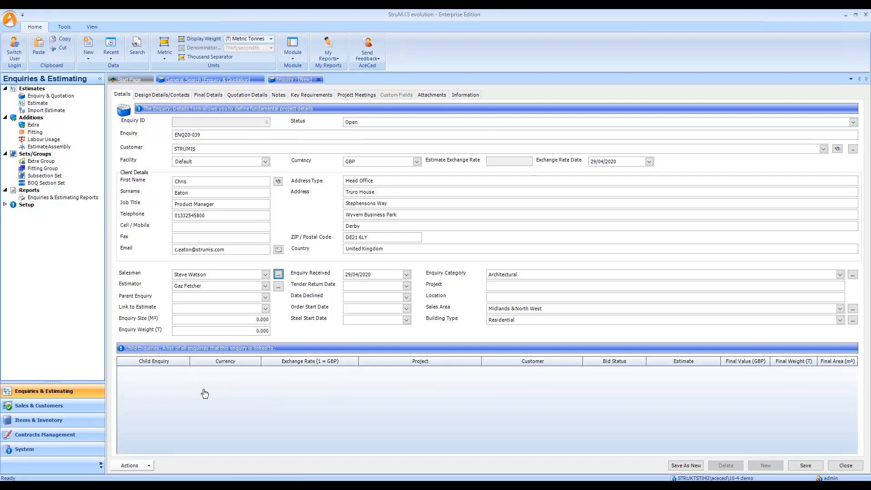
click(265, 297)
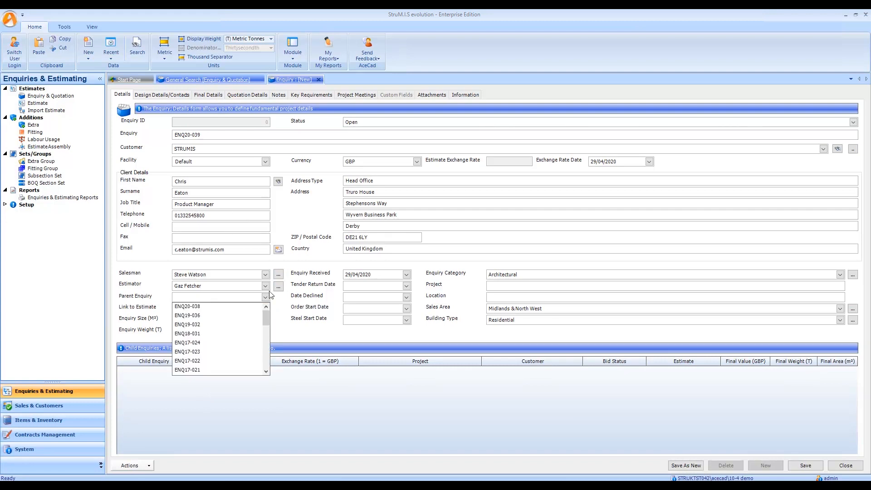
click(265, 297)
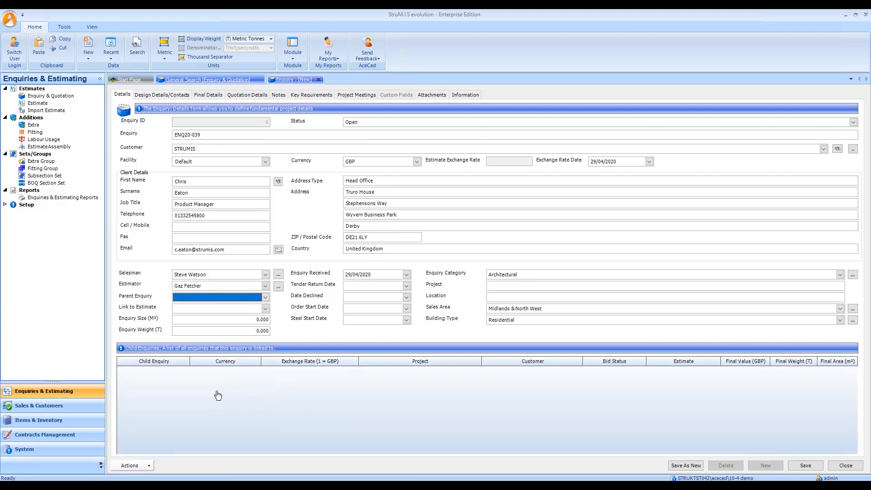
Enter the project "Apartment Block for the centre of Derby" with location "Centre of Derby" and save the enquiry
click(496, 288)
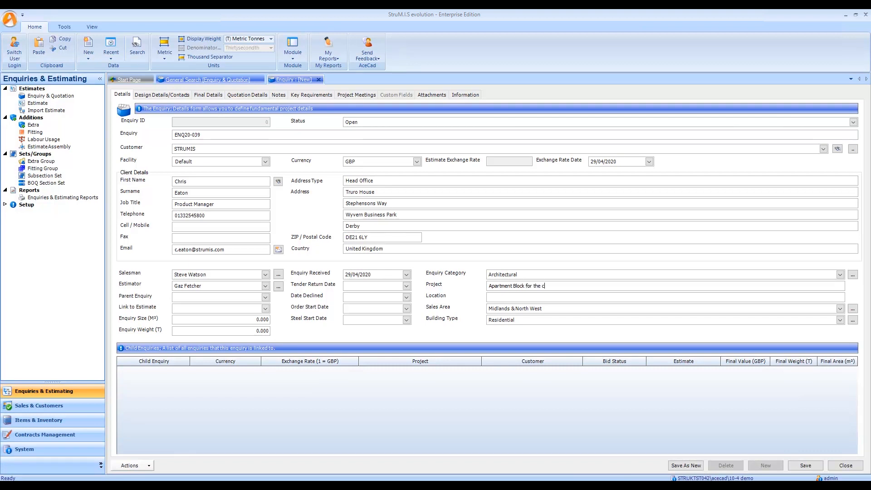
text(f Derby)
click(518, 297)
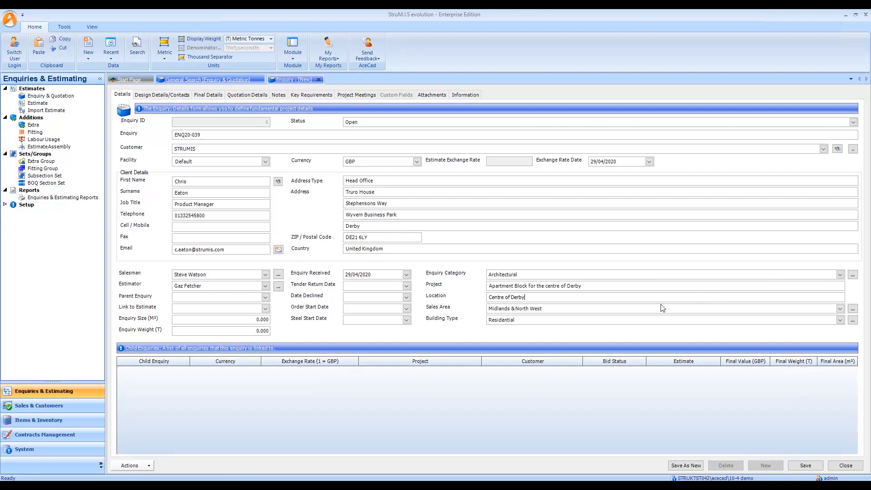
click(805, 467)
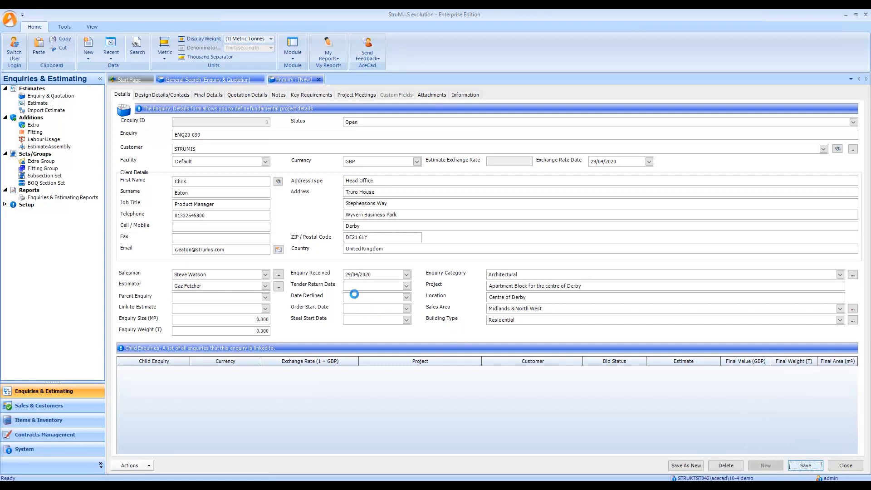
Examine the enquiry's design details, including the available design types and their editable lookup list
click(157, 96)
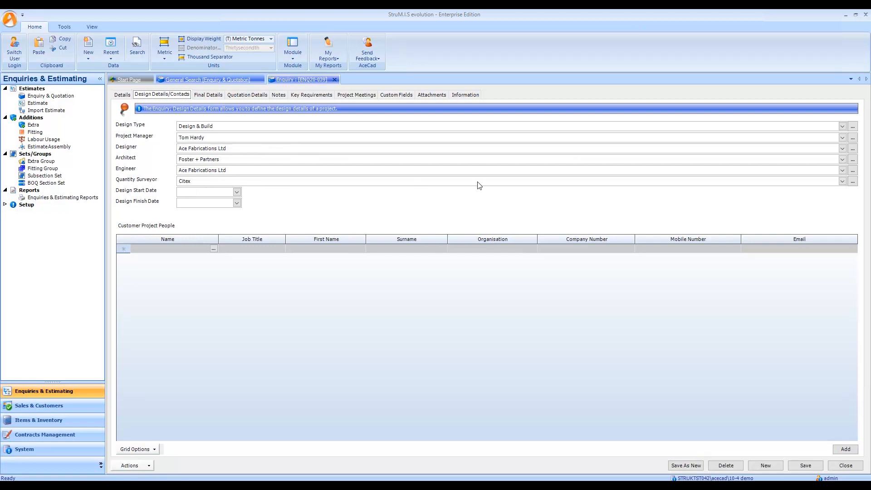
click(853, 127)
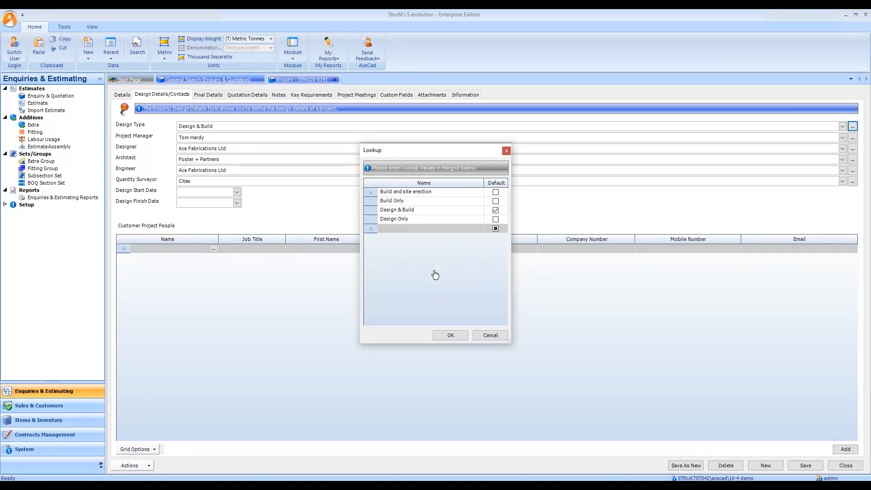
click(493, 335)
click(230, 126)
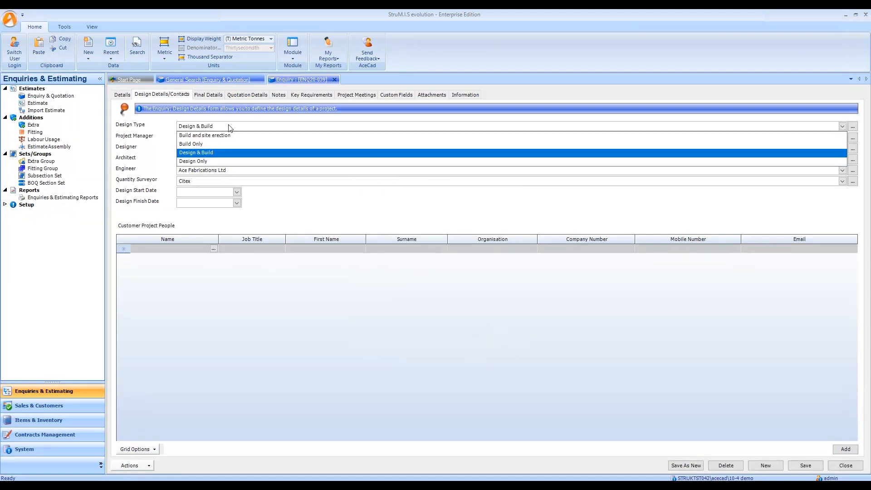
click(853, 127)
click(855, 130)
click(431, 228)
click(490, 335)
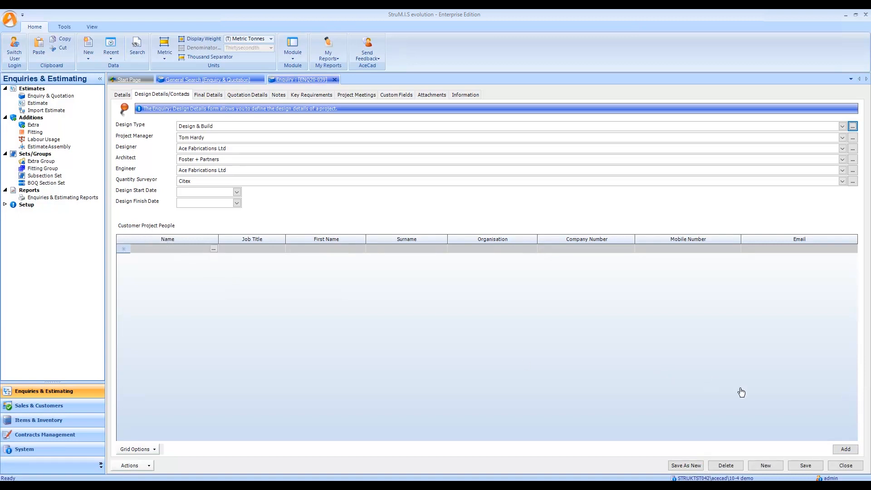
Search the contacts for Customer Project People, filtered to the company Ace Fabrications Ltd
click(846, 449)
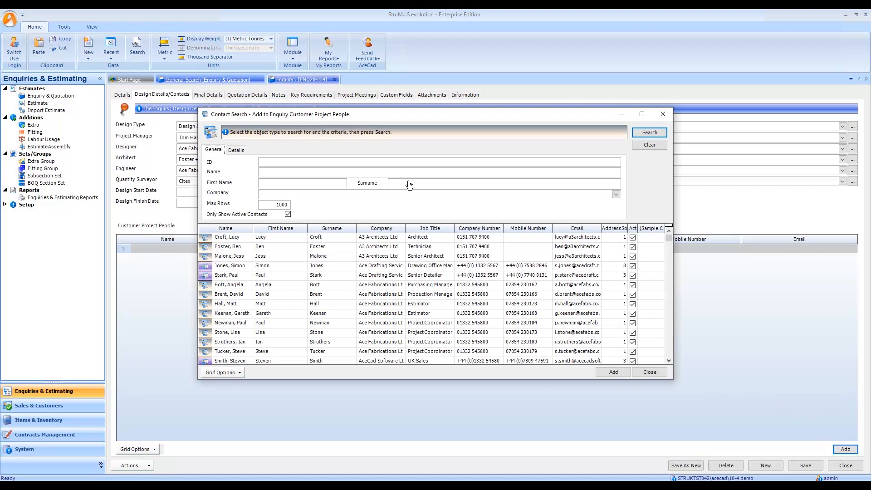
click(271, 196)
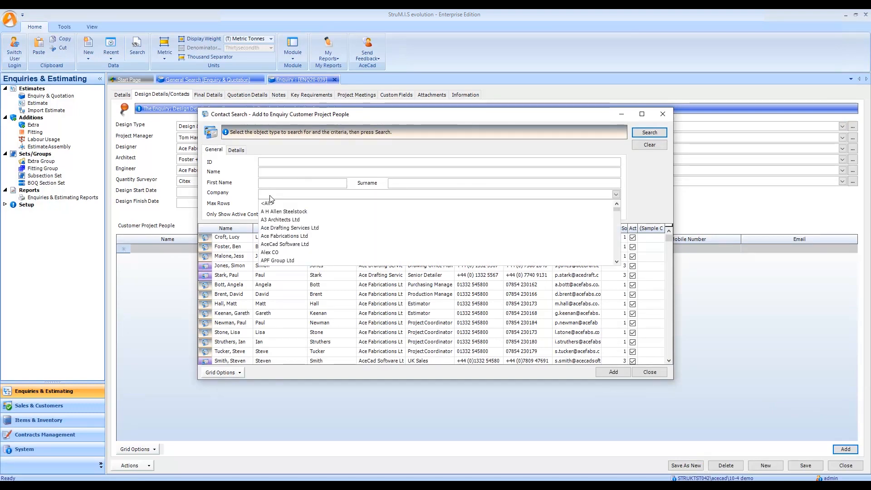
text(ace)
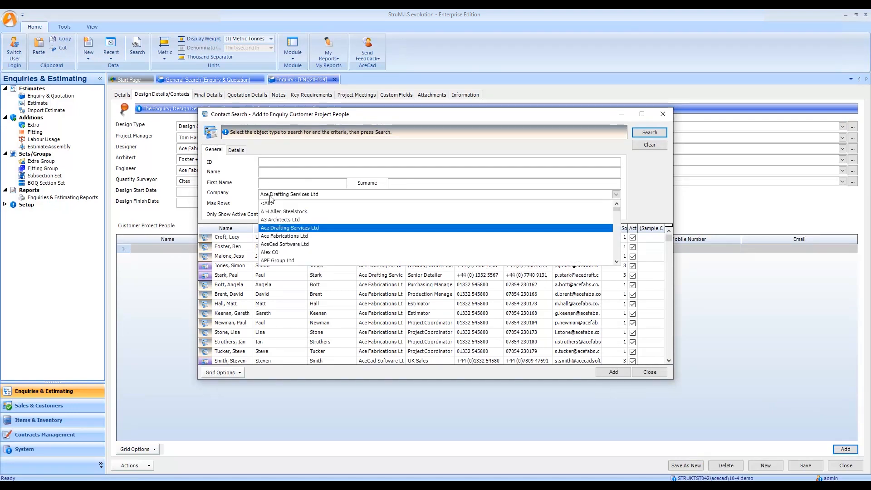
click(291, 236)
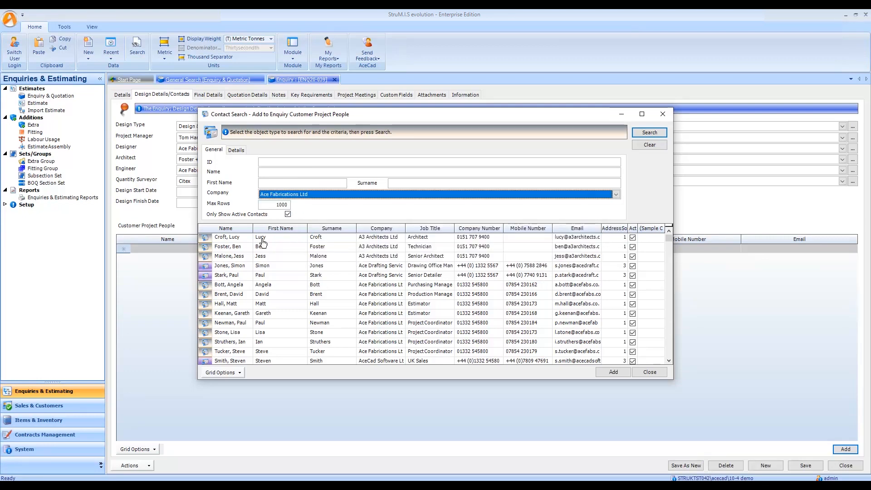
click(650, 134)
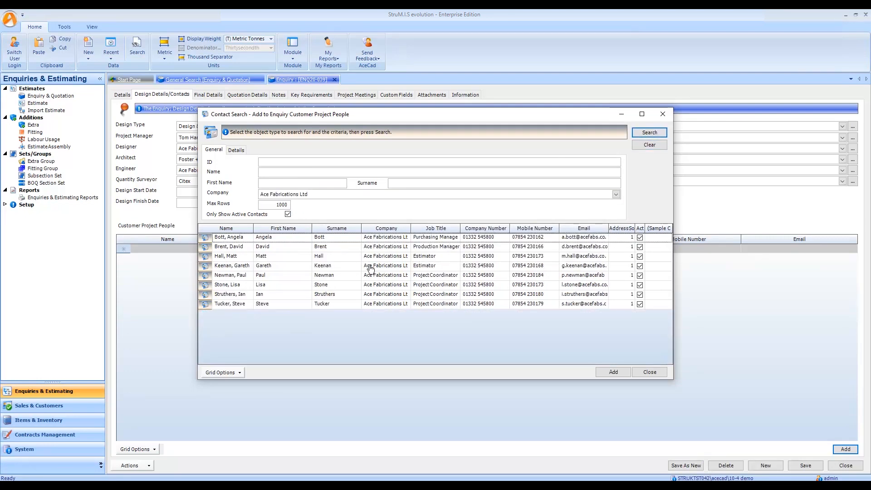
Add the second-listed project coordinator of Ace Fabrications Ltd to the customer project people and save the enquiry
click(205, 285)
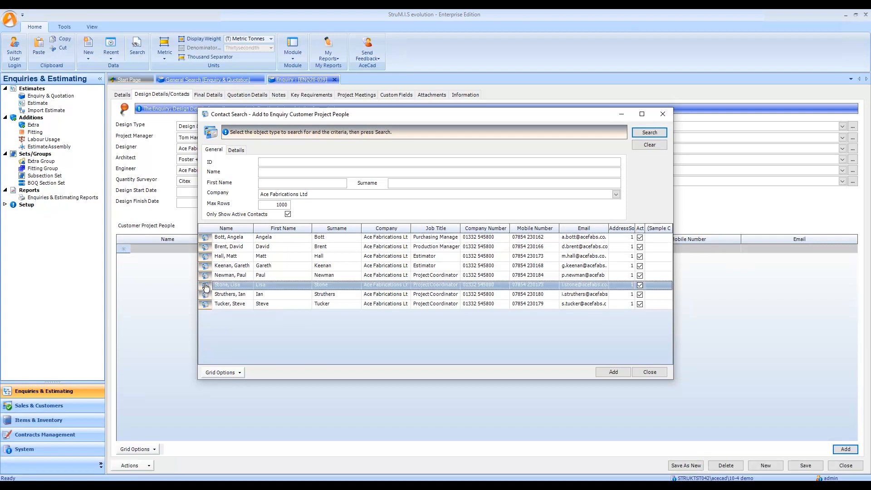
click(614, 372)
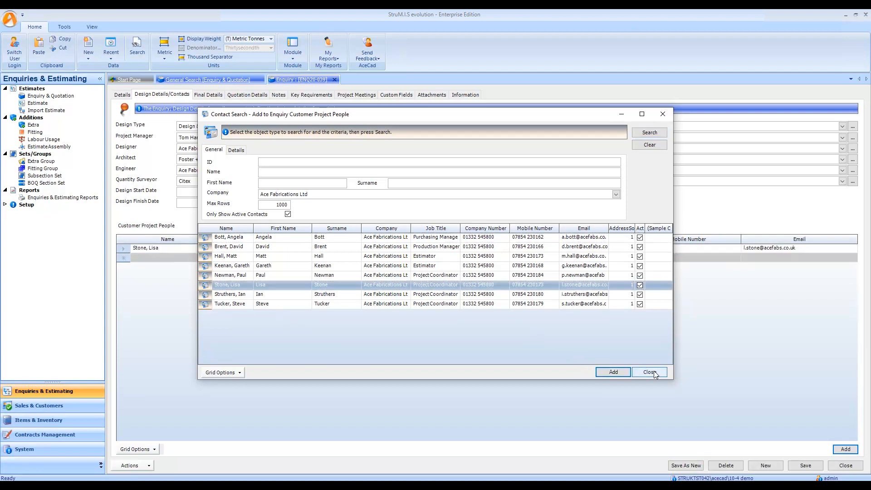
click(650, 372)
click(818, 466)
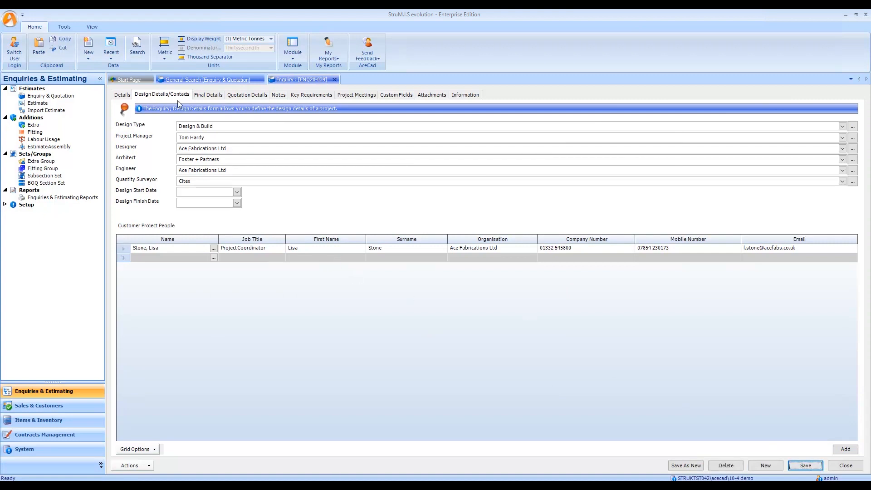
In the enquiry's final details, set the bid status to In Prep and the percent return to 20
click(211, 95)
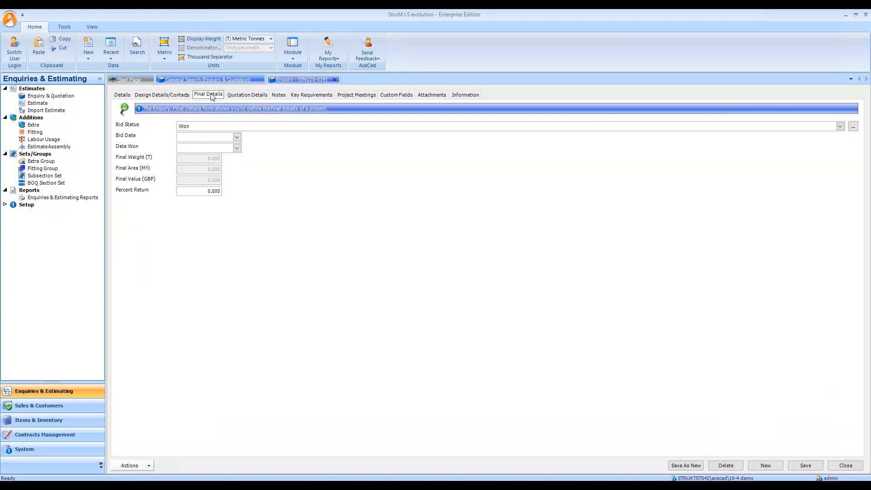
click(213, 127)
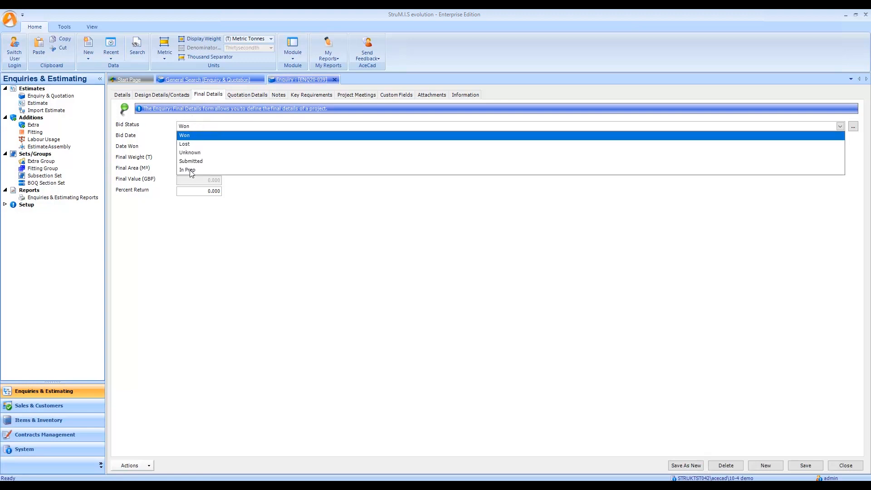
click(192, 169)
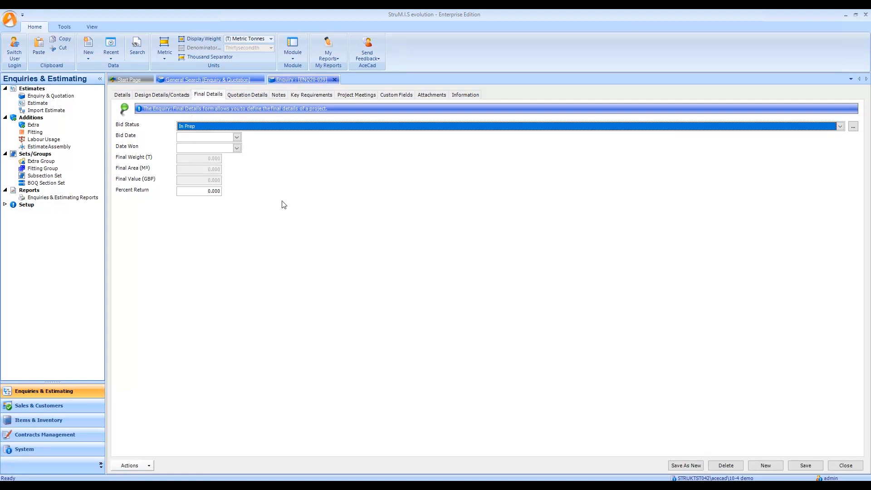
click(181, 190)
text(20.)
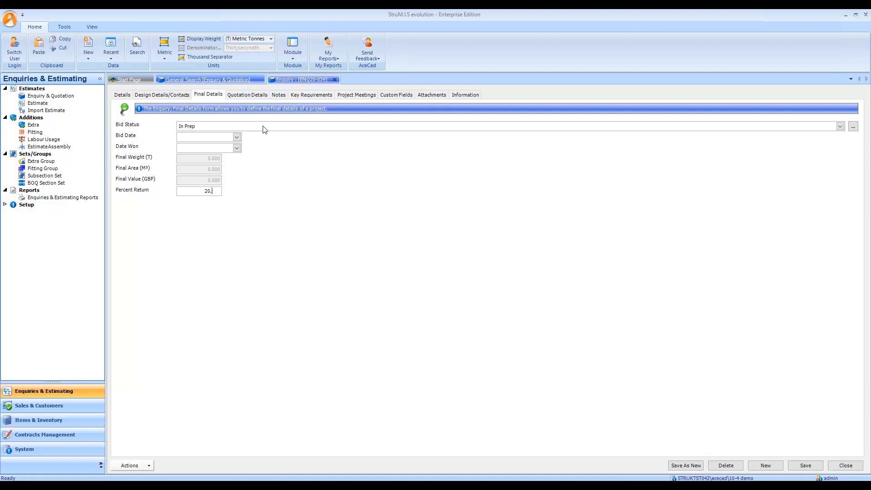
In the quotation details, add the predefined TERMS note to the Terms and Conditions
click(258, 96)
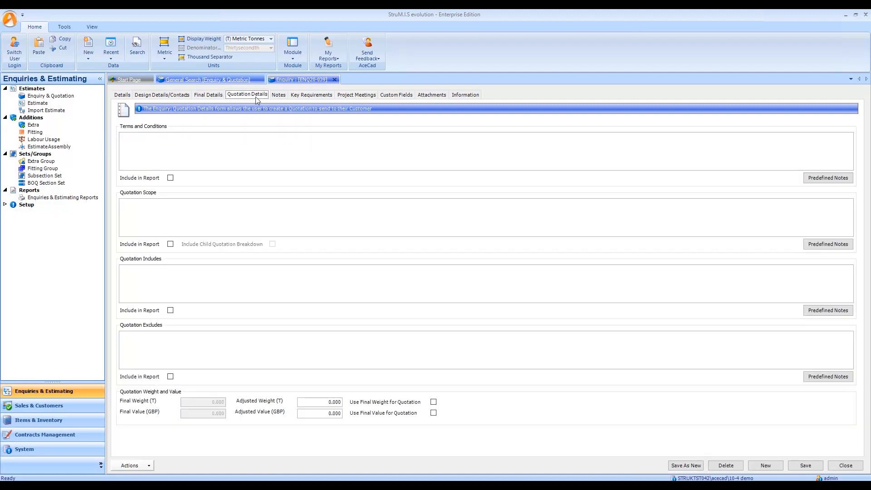
click(830, 178)
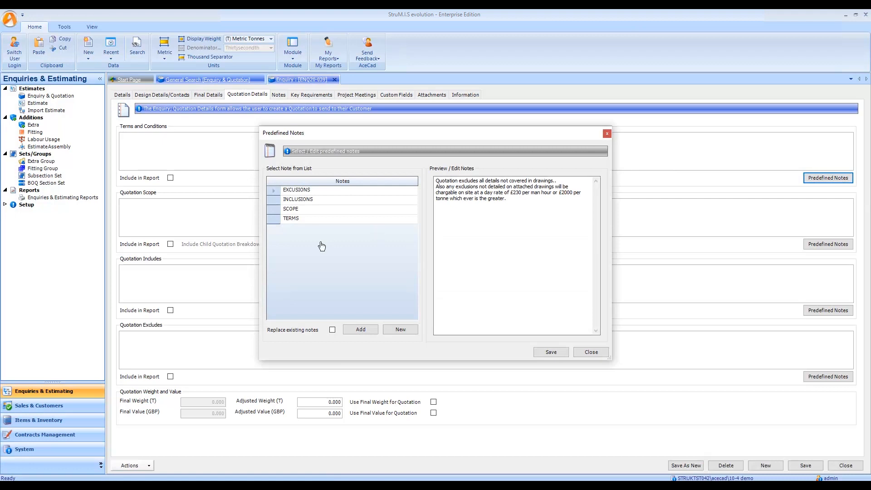
click(274, 219)
click(361, 329)
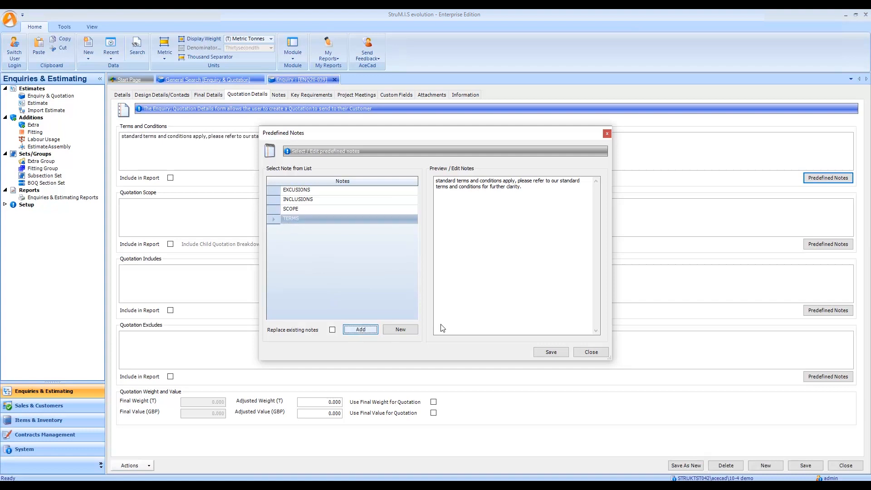
click(591, 353)
Include the Terms and Conditions, Quotation Scope, Quotation Includes and Quotation Excludes sections in the report
click(170, 178)
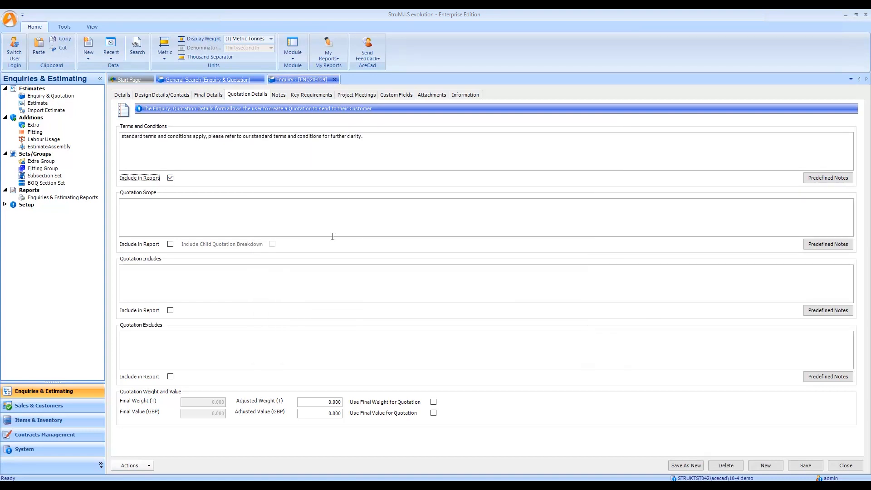
click(170, 244)
click(170, 310)
click(170, 376)
Add the predefined SCOPE note to the Quotation Scope
click(819, 246)
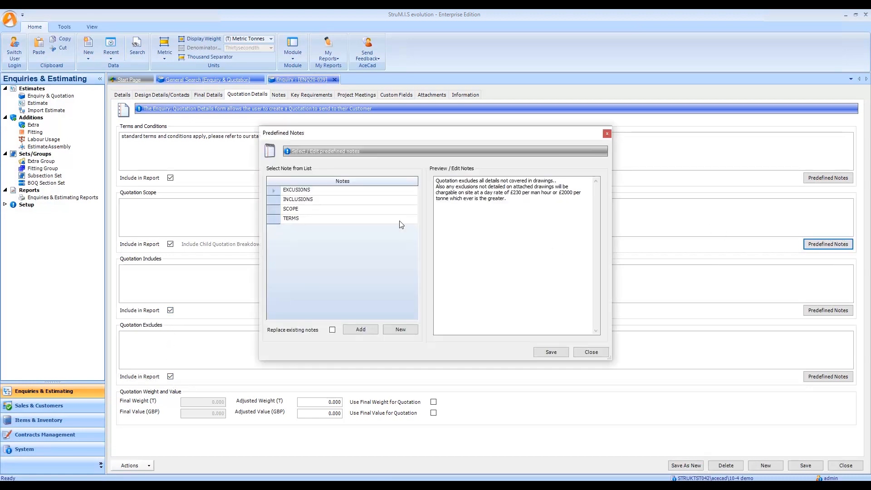
click(278, 210)
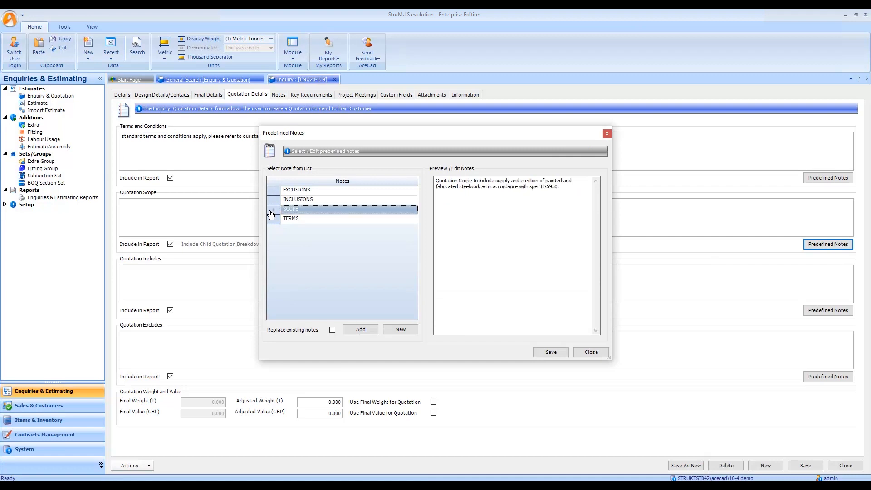
click(362, 330)
click(591, 354)
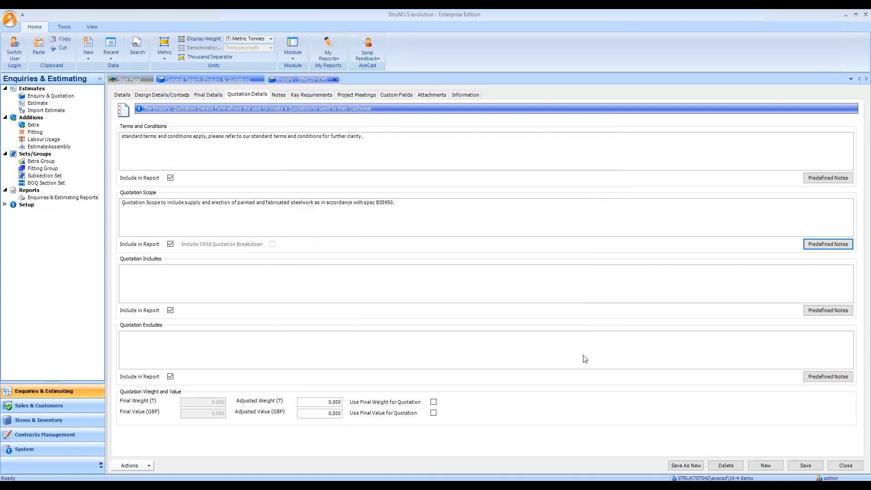
click(832, 312)
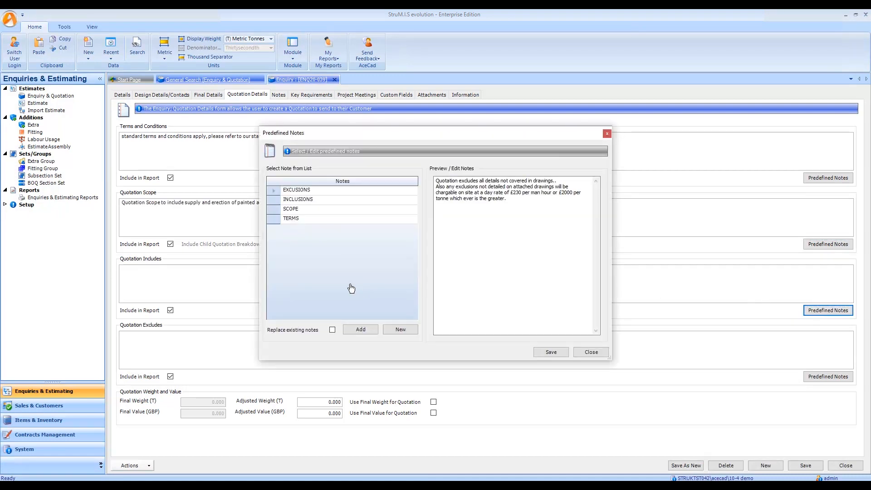
click(277, 200)
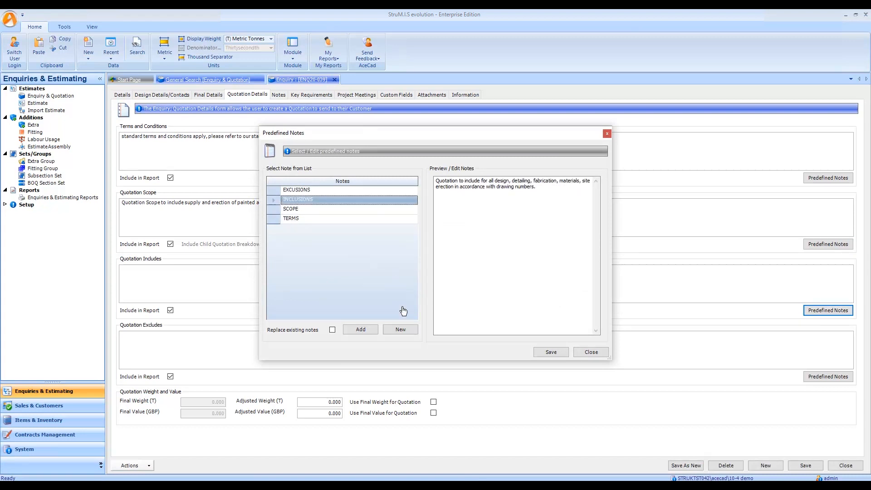
drag(541, 187, 529, 187)
click(525, 187)
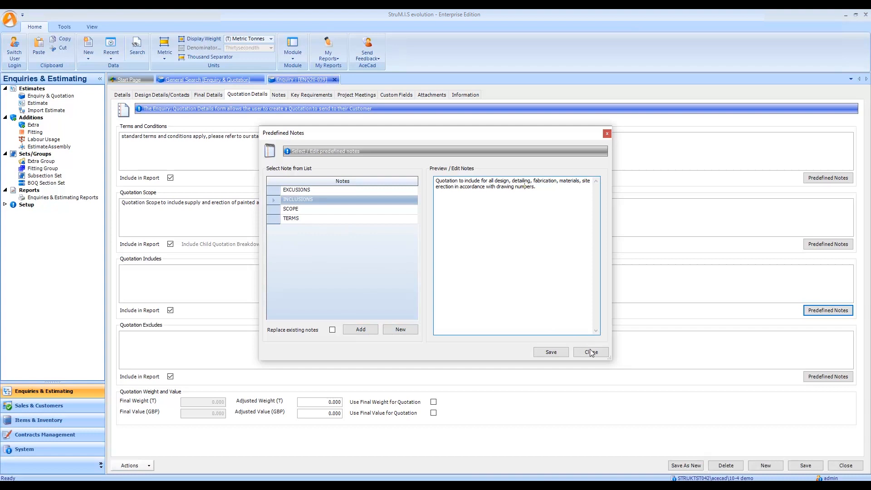
key(Escape)
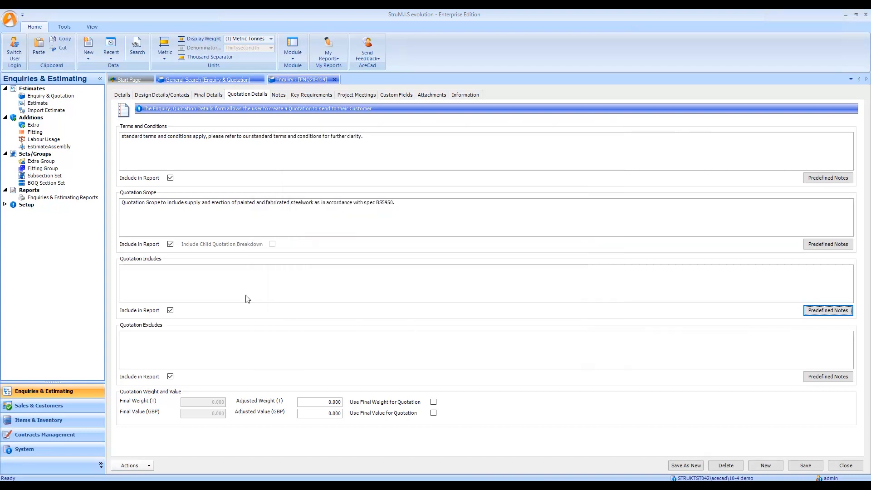
In the predefined notes for Quotation Includes, change the EXCUSIONS note's per-tonne rate to £3000
click(828, 311)
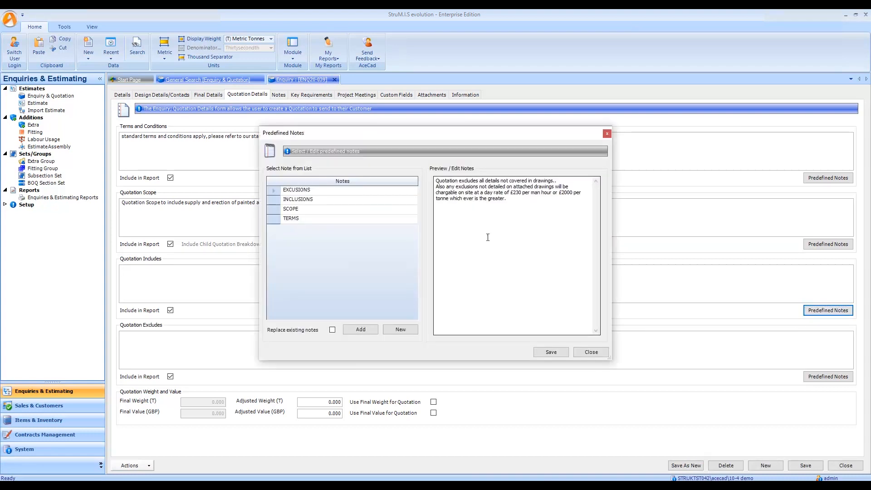
click(512, 203)
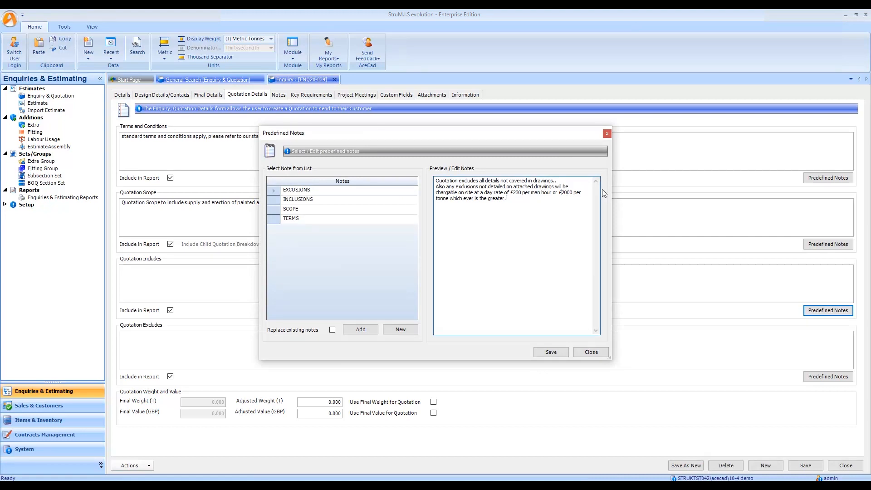
key(BackSpace)
text(3)
key(Delete)
text(£)
Add the edited EXCUSIONS note to the Quotation Includes, without saving the changes to the predefined note itself
click(367, 332)
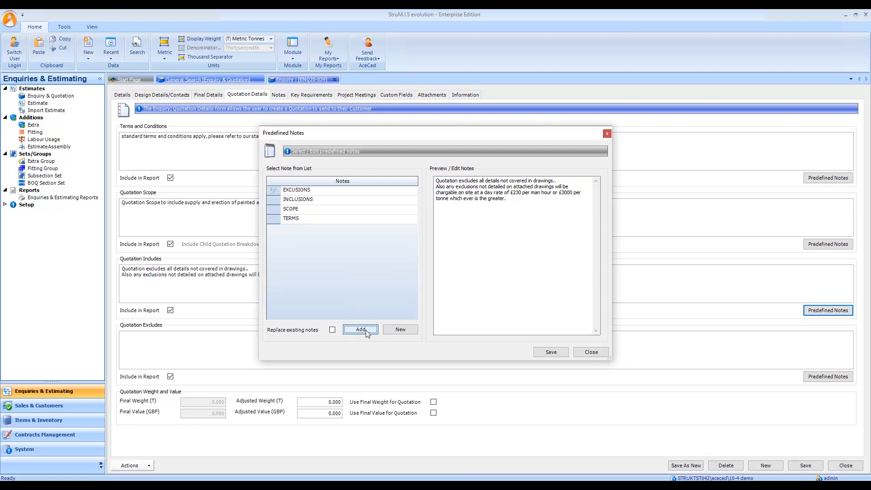
click(596, 354)
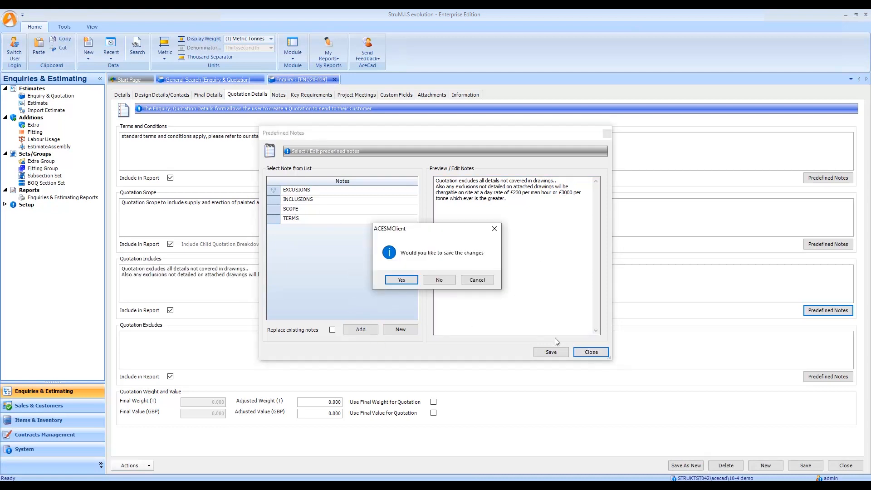
click(440, 280)
click(395, 275)
drag(380, 275, 421, 275)
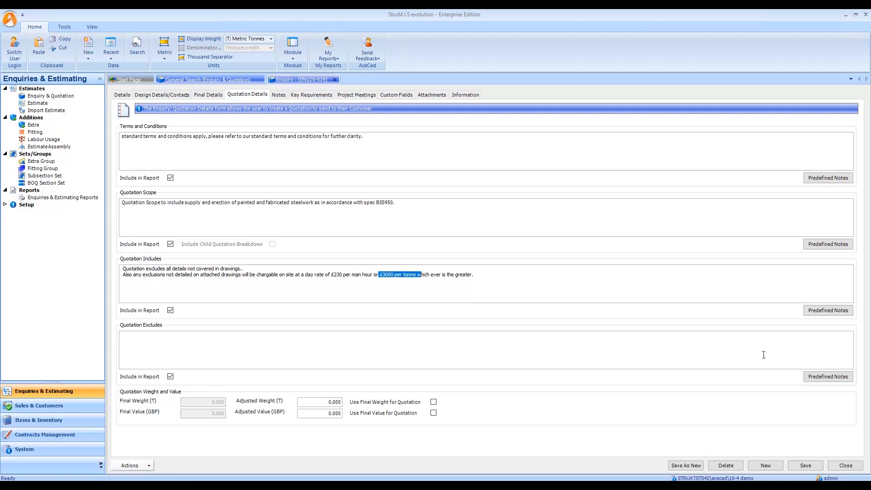
Add the predefined EXCUSIONS note to the Quotation Excludes
click(810, 380)
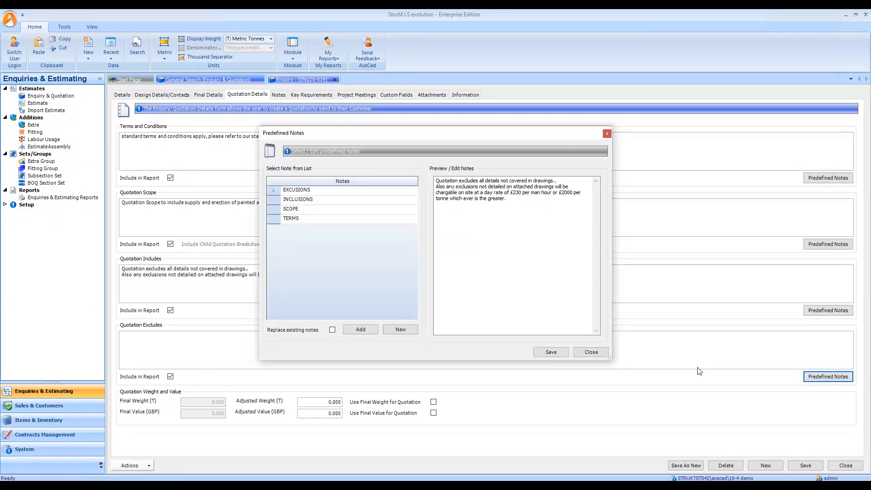
click(275, 191)
click(364, 330)
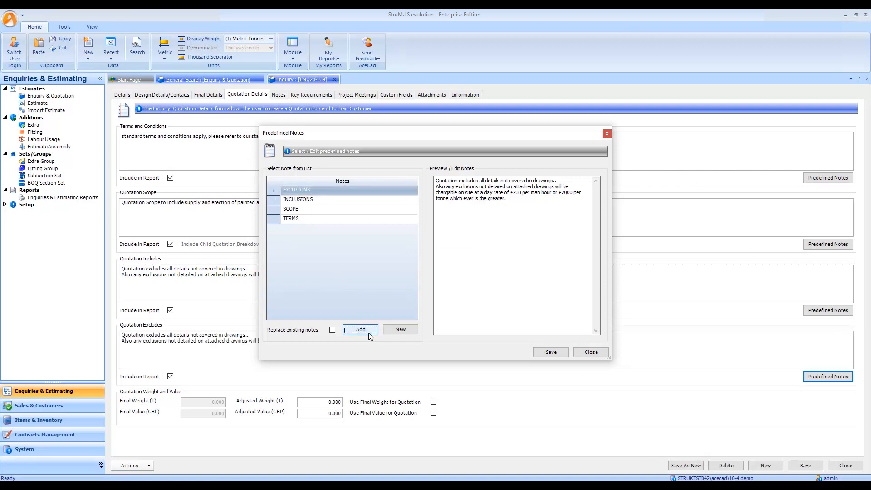
click(592, 352)
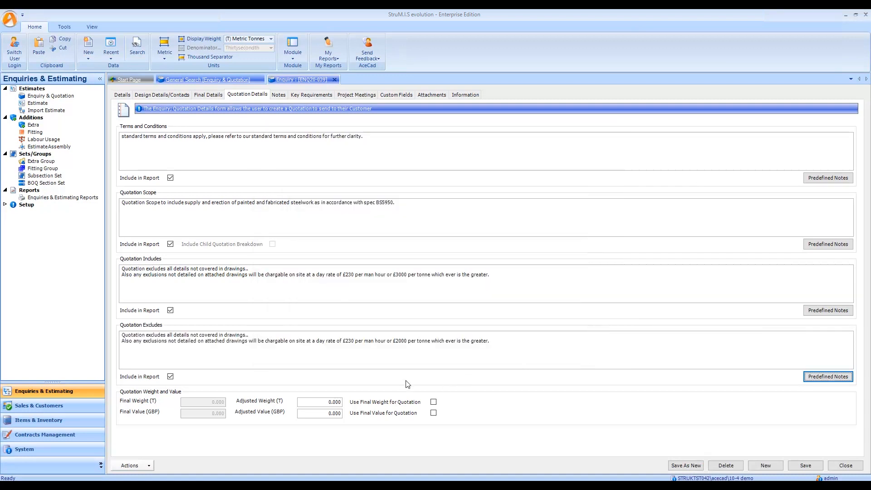
Set the quotation to use both the final weight and the final value
click(434, 402)
click(434, 413)
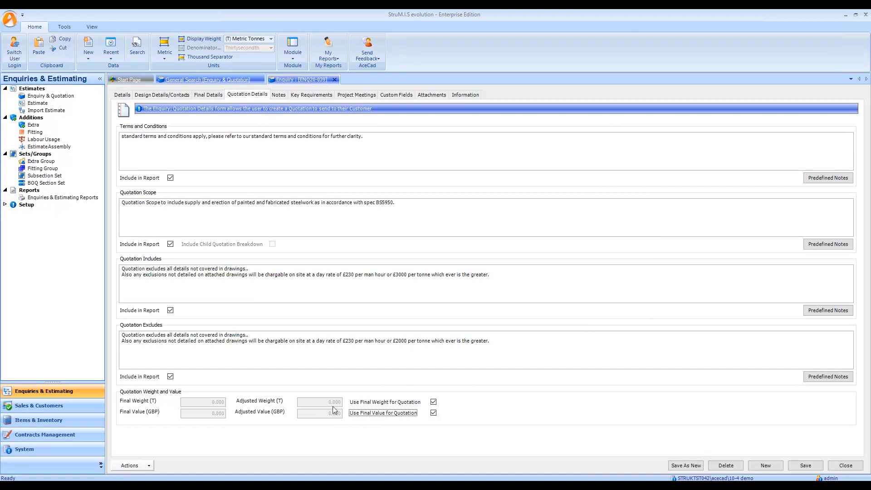
click(433, 403)
click(433, 413)
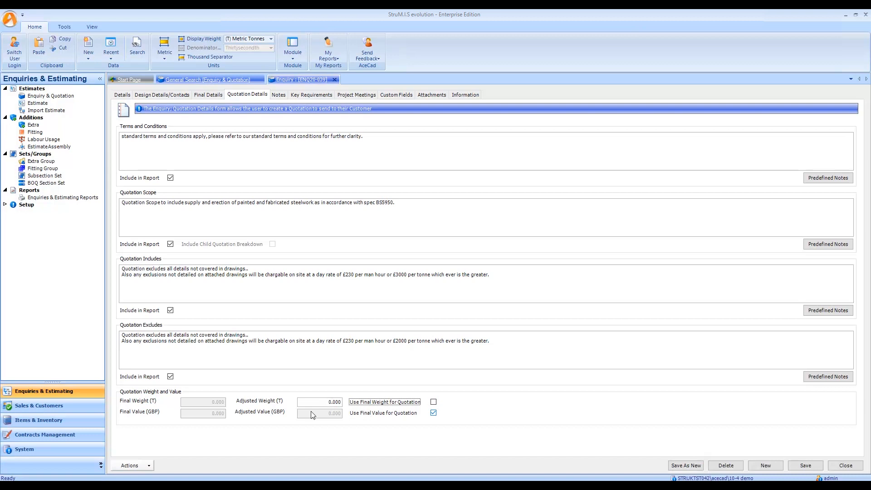
drag(324, 416, 310, 409)
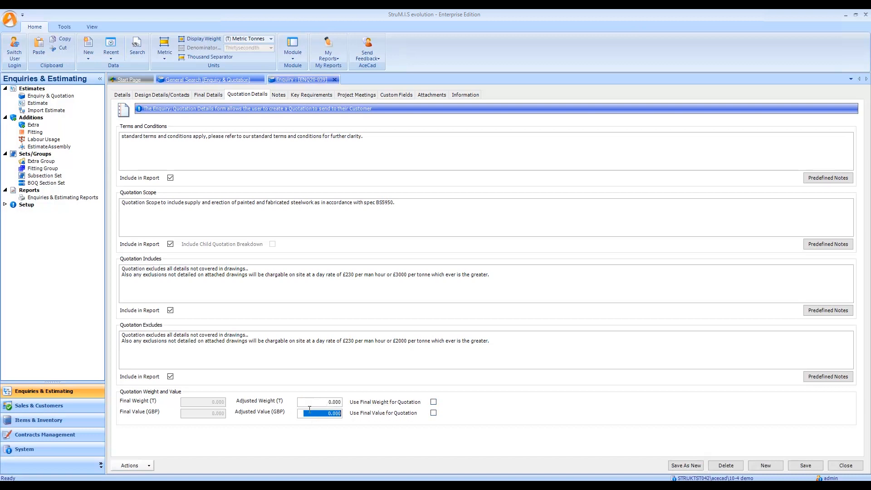
click(434, 402)
click(433, 413)
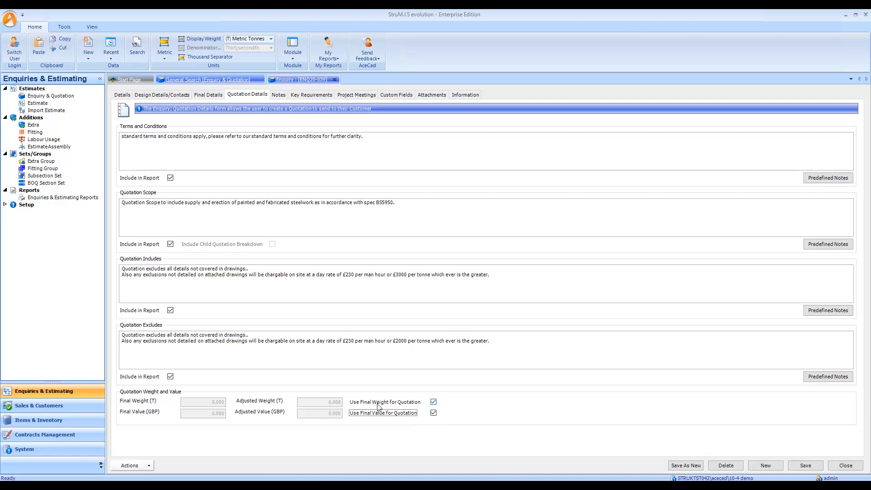
Examine the enquiry's notes and its General Scope key requirements, including the lookup values for Design, without changing them
click(285, 97)
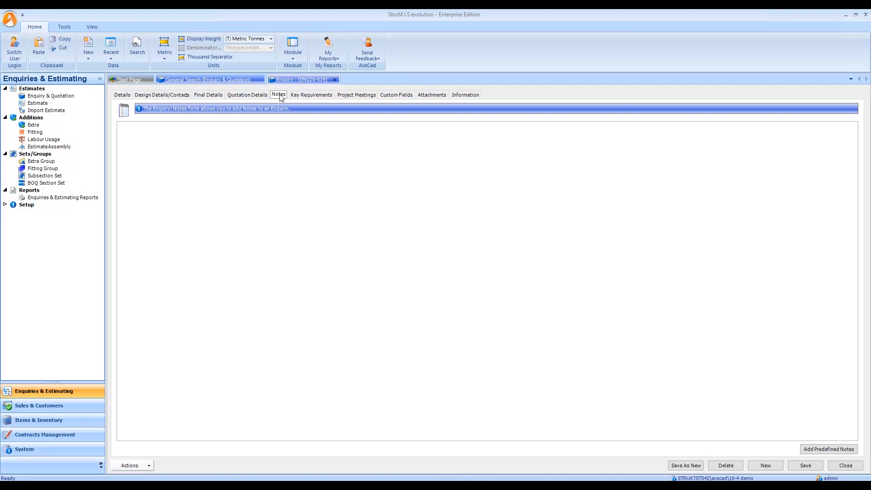
click(308, 97)
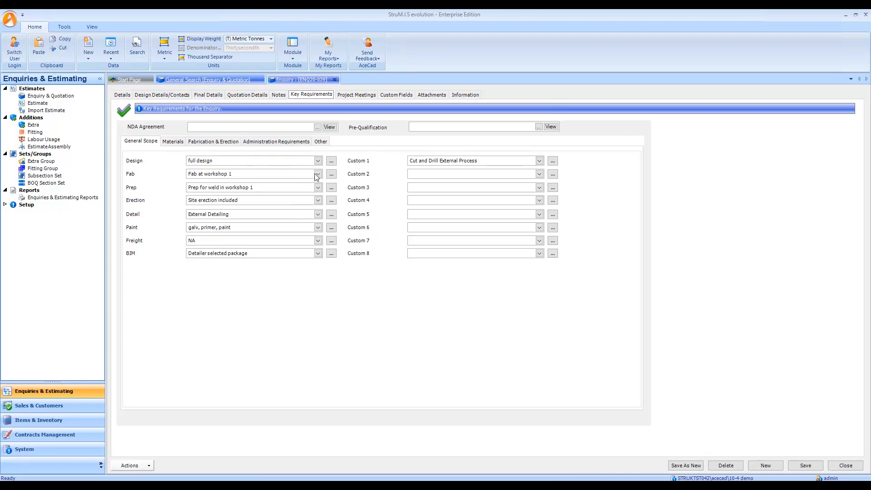
click(332, 163)
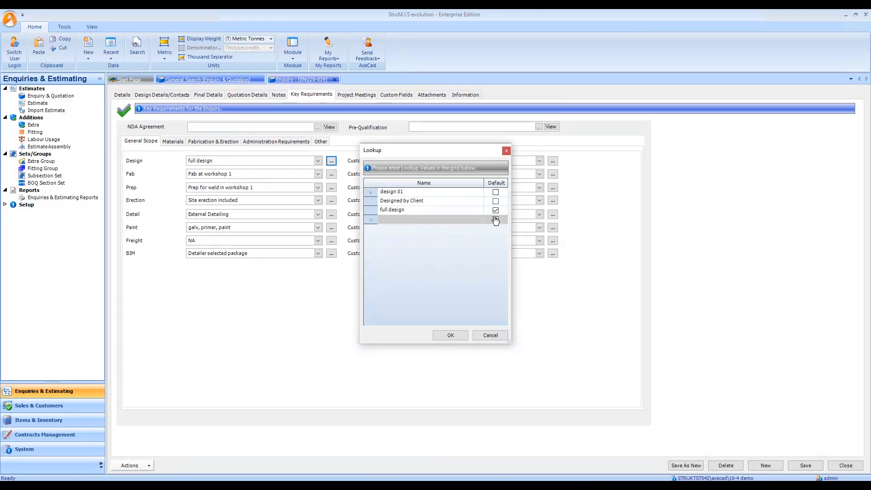
click(389, 219)
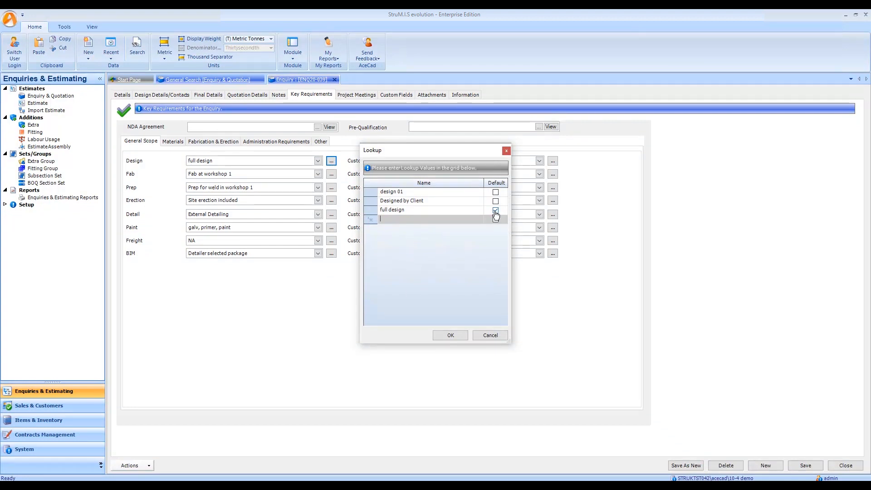
click(505, 333)
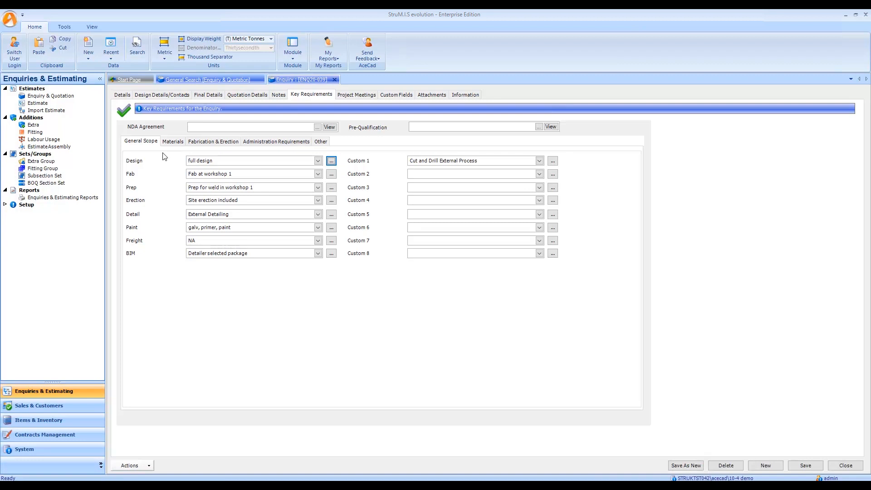
Examine the Materials, Fabrication & Erection, Administration Requirements and Other key requirements, including the LEED lookup, and the enquiry's project meetings
click(173, 142)
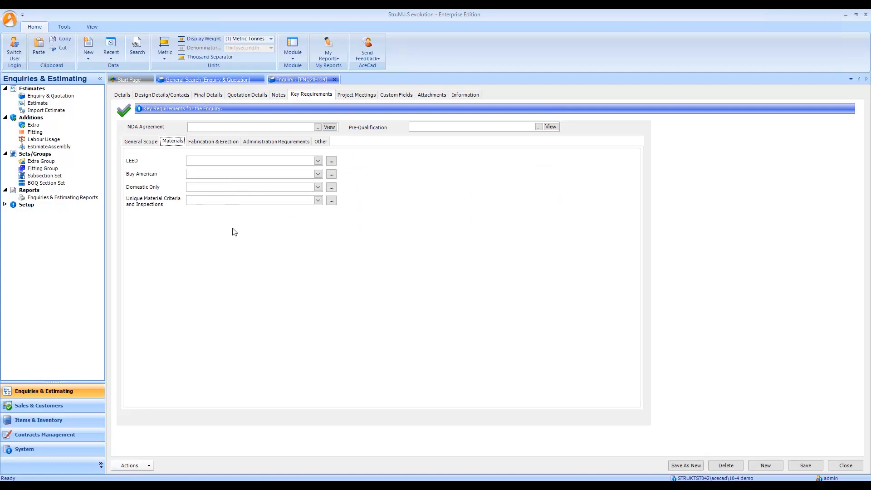
click(331, 162)
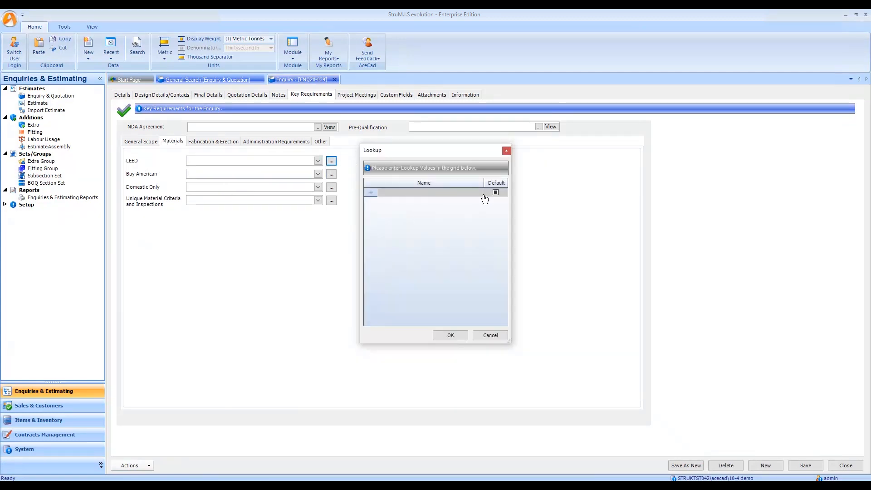
click(492, 335)
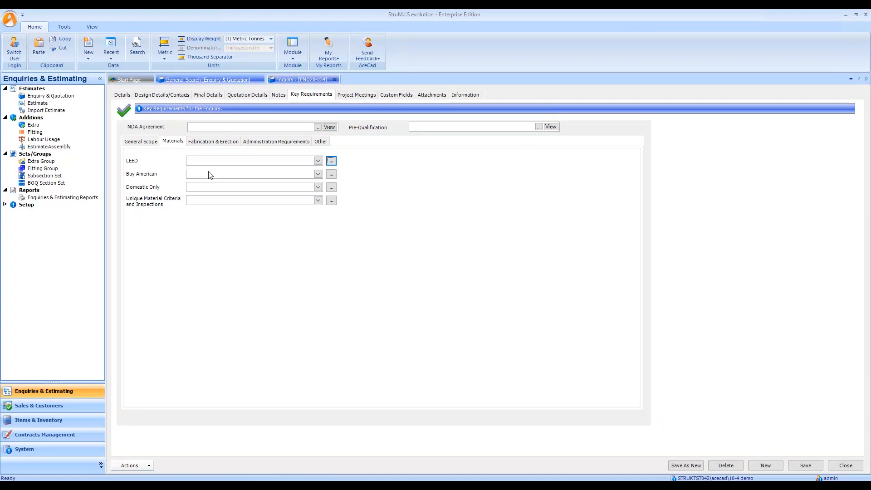
click(215, 143)
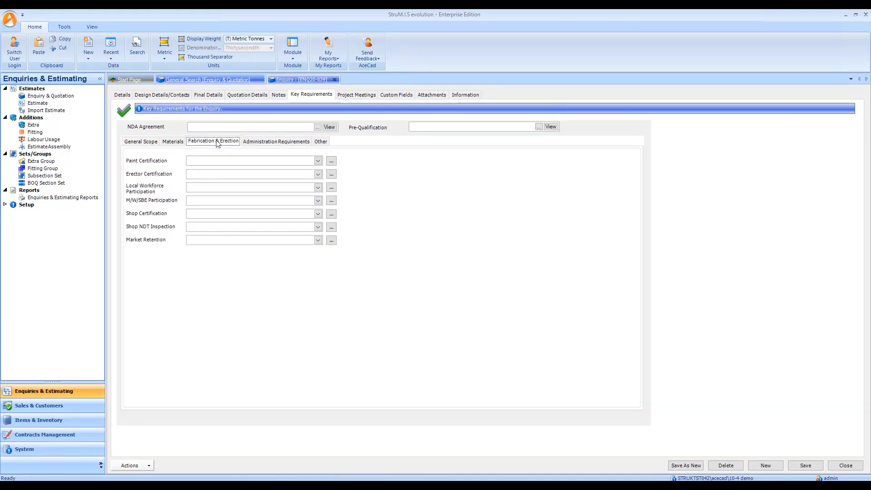
click(277, 142)
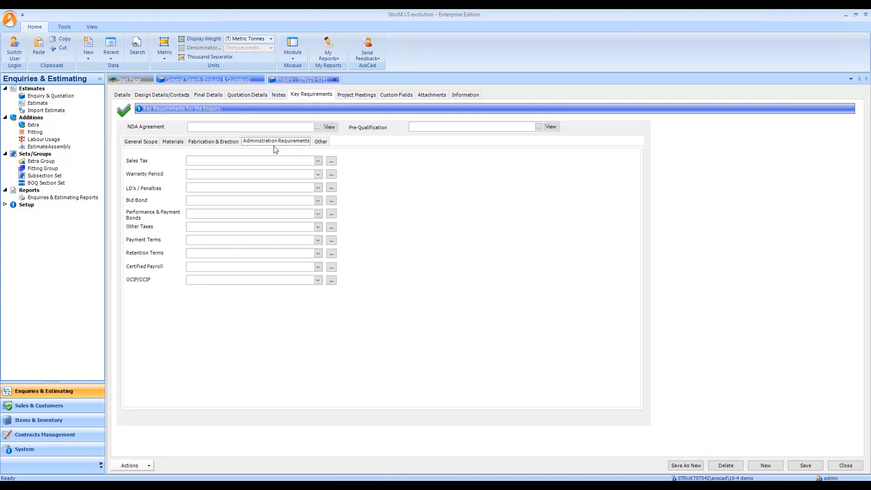
click(323, 141)
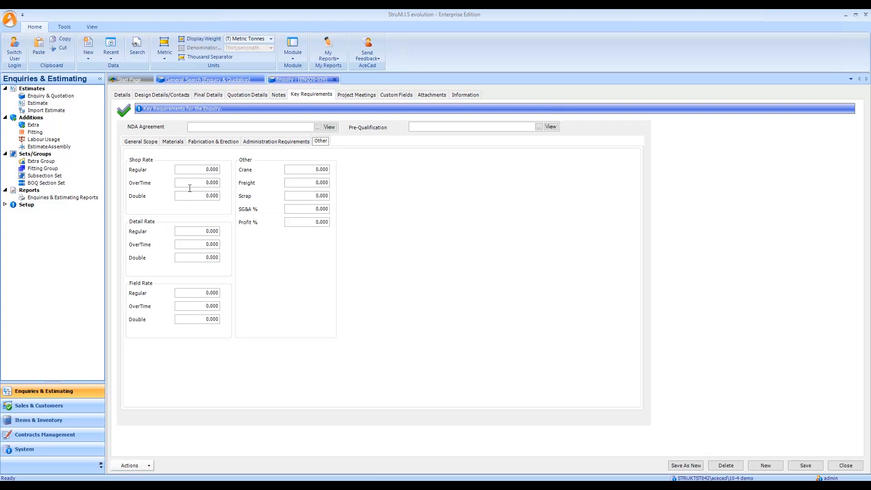
click(199, 170)
click(357, 95)
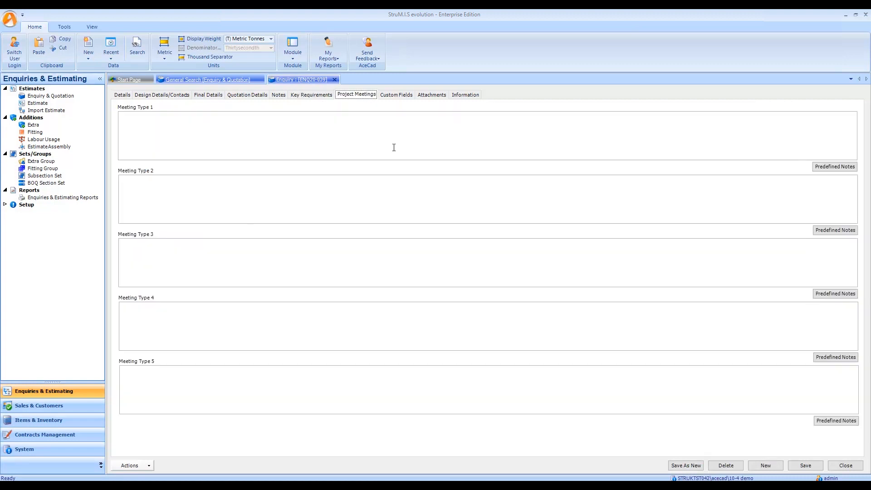
Add the predefined Design Meeting note to Meeting Type 1 and save the enquiry
click(836, 167)
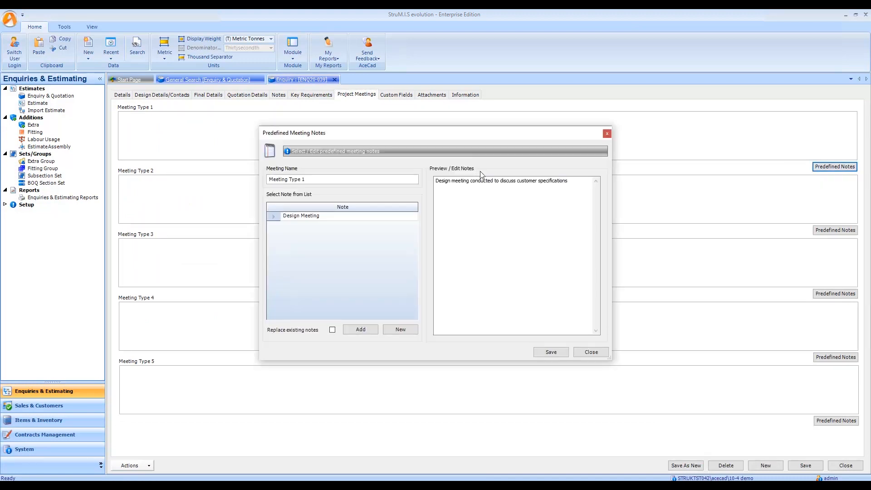
click(274, 217)
click(359, 329)
click(590, 353)
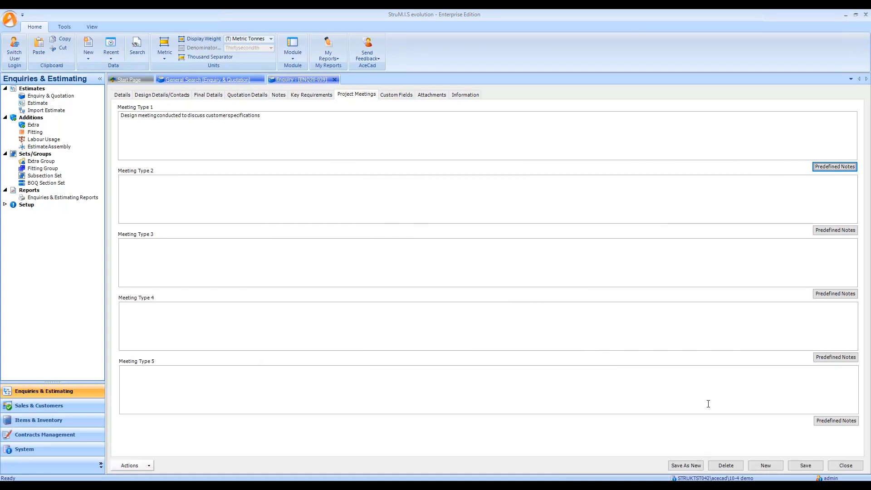
click(806, 466)
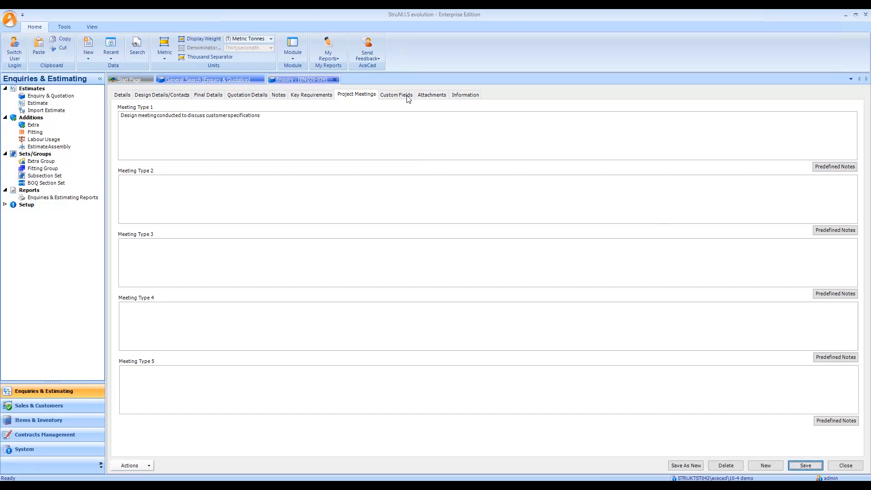
Review the enquiry's custom fields and attachments, then save and close the enquiry
click(407, 96)
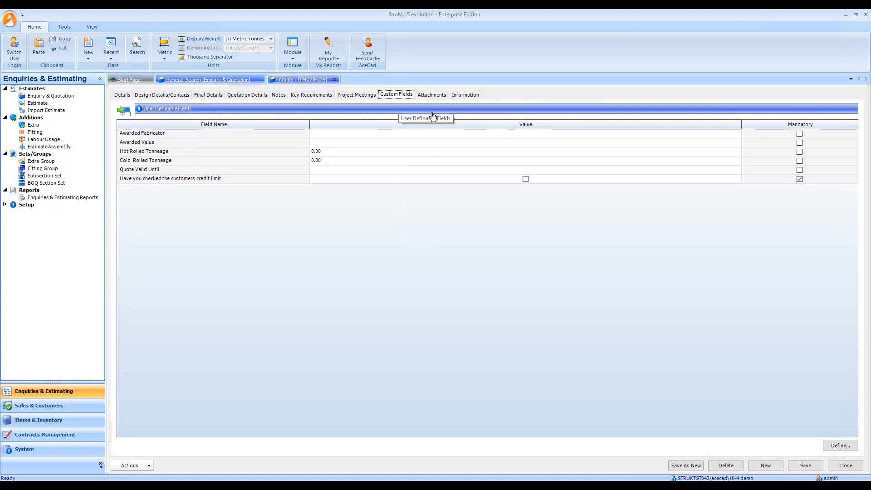
click(435, 96)
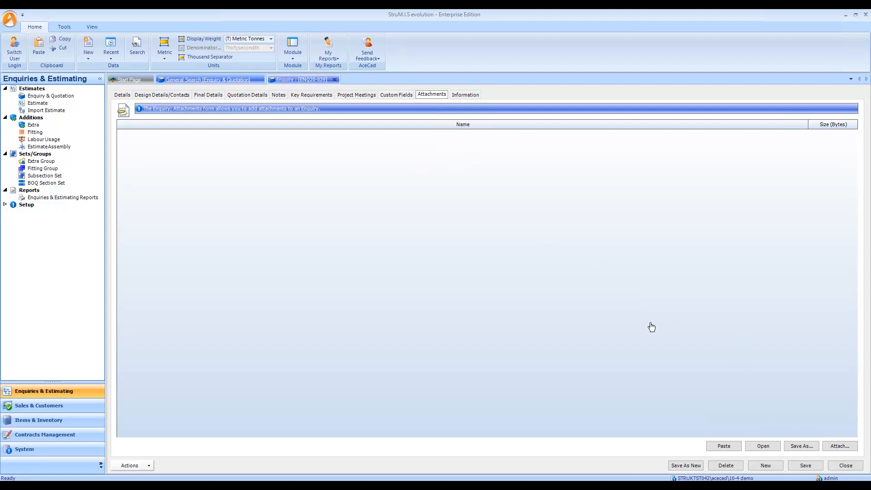
click(807, 468)
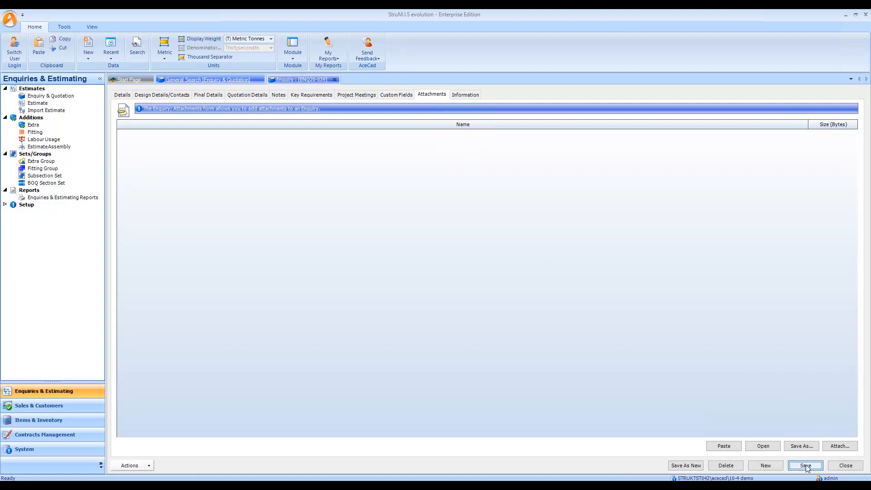
click(335, 80)
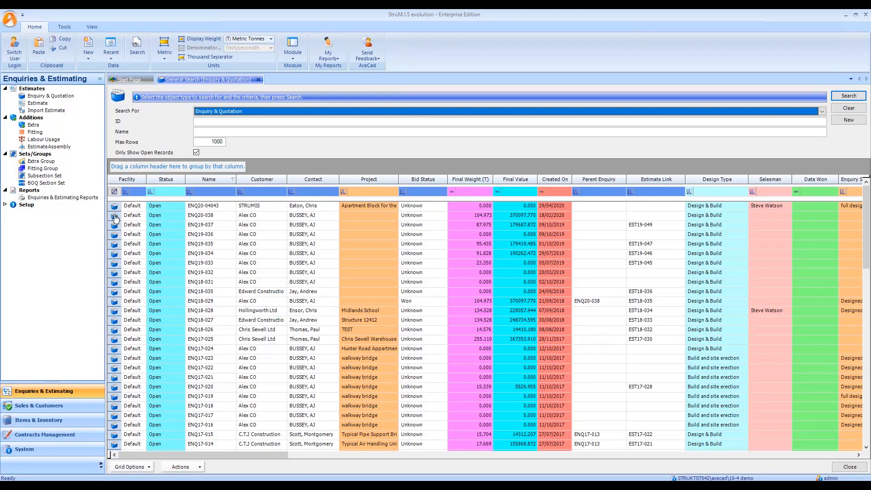
click(183, 468)
click(195, 455)
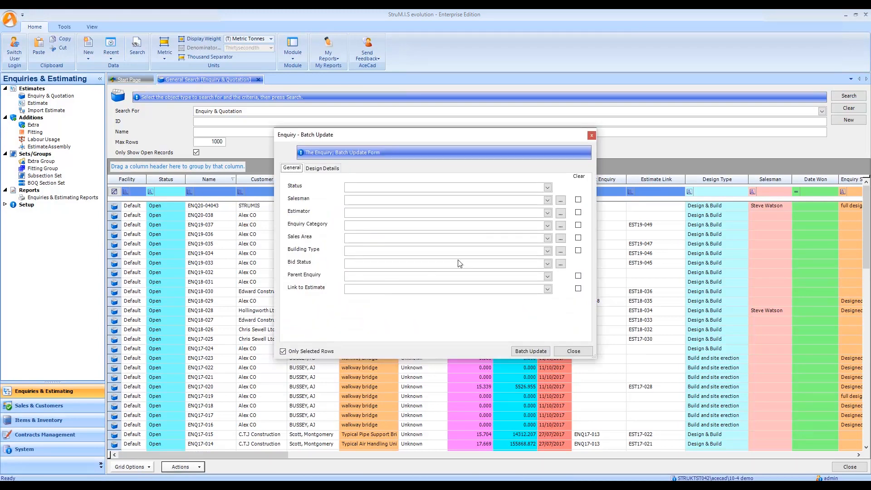
click(366, 190)
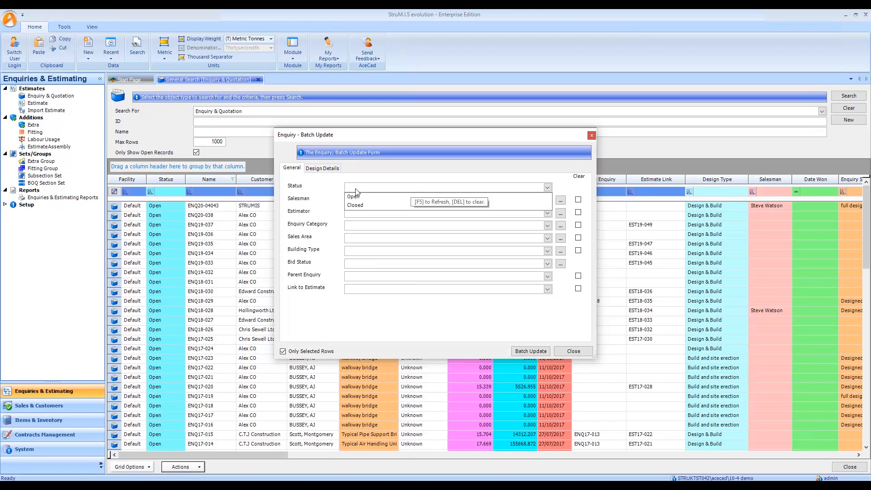
click(592, 136)
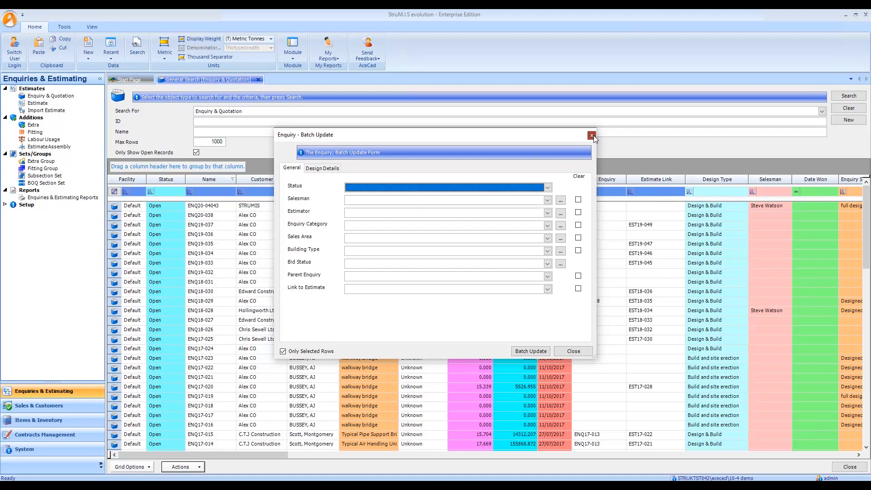
click(593, 136)
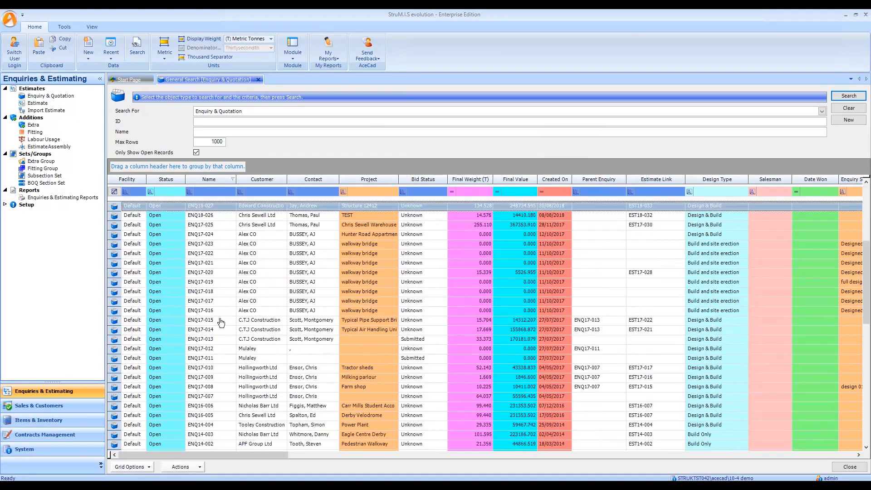
Select the five oldest enquiries, starting from Derby Velodrome, and set their status to Closed in a batch update
scroll(221, 323, down, 7)
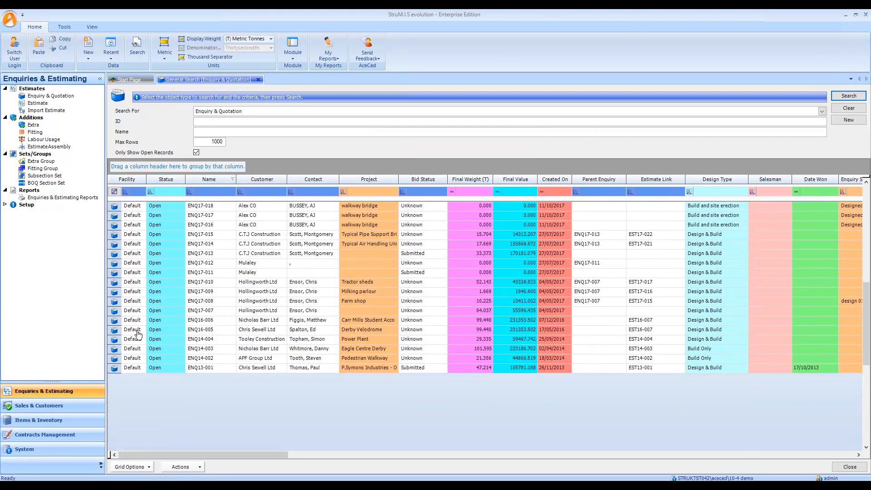
click(199, 331)
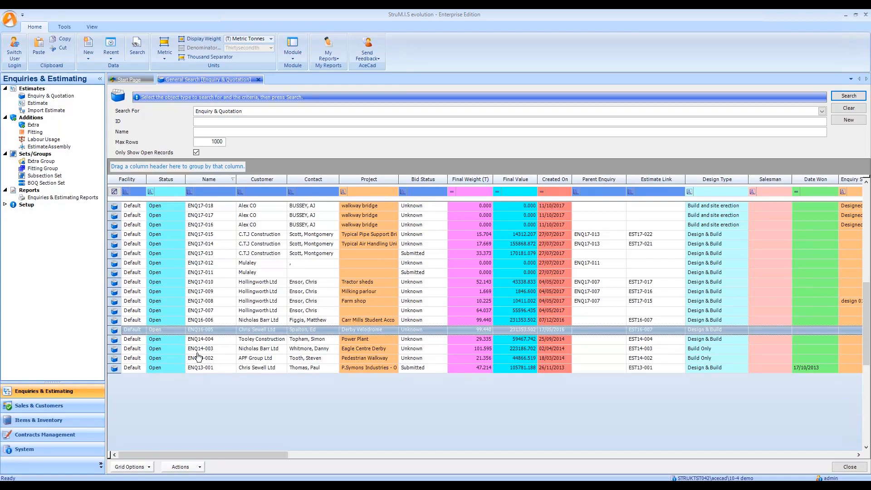
shift+click(199, 367)
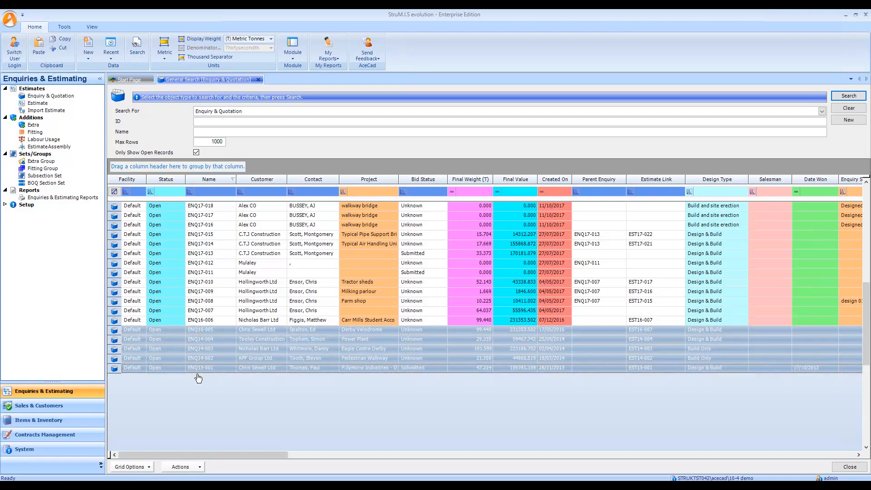
click(181, 468)
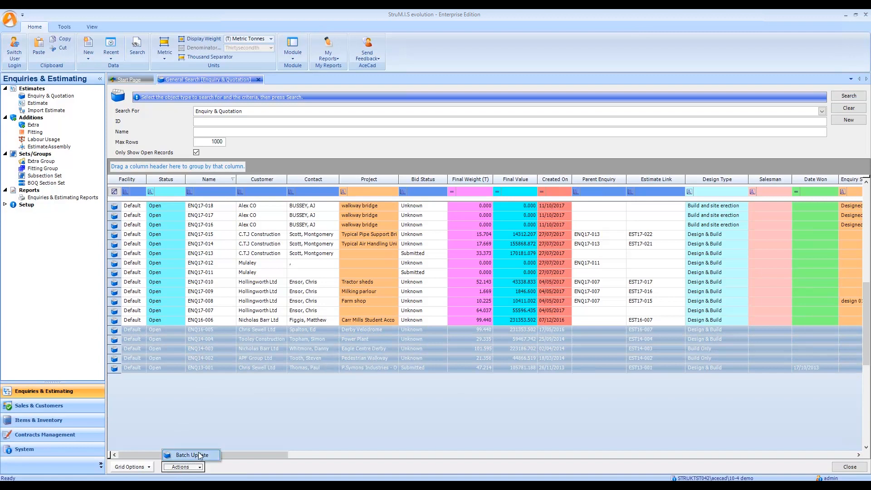
click(199, 455)
click(452, 188)
click(358, 206)
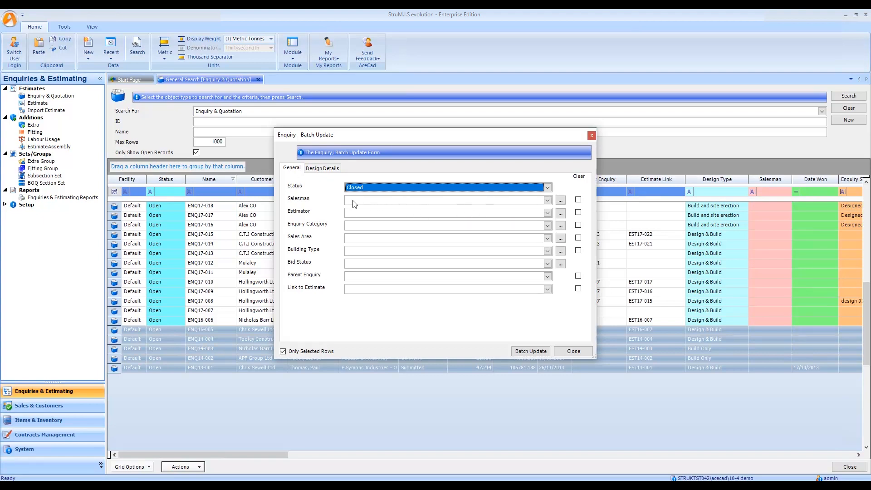
Add a new salesman's name to the Salesman lookup, assign it in the batch update, and run the update on the selected rows
click(546, 201)
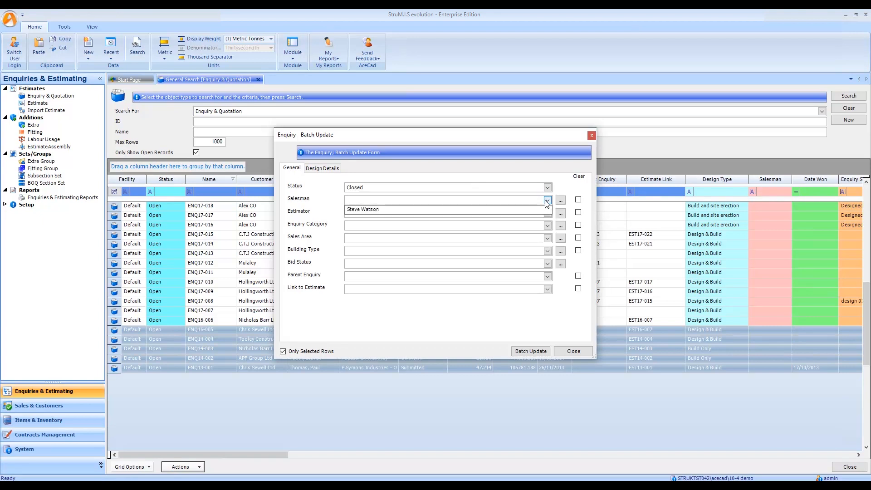
click(547, 201)
click(561, 200)
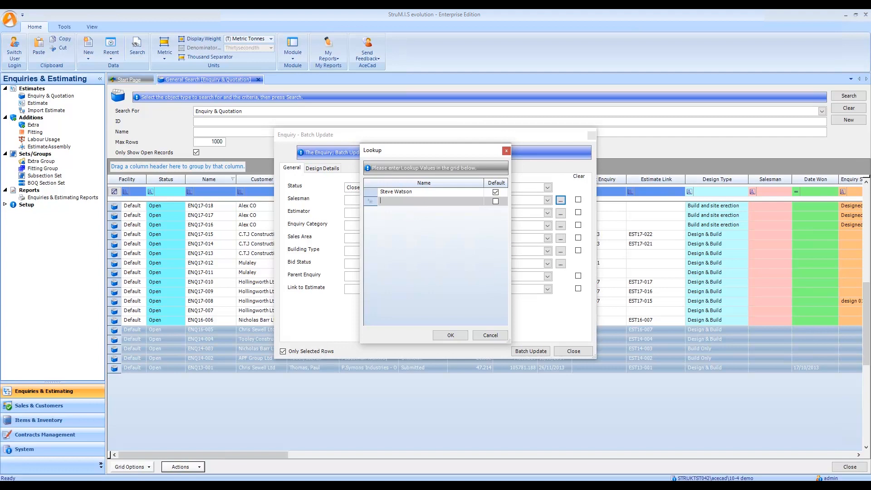
text(Tom Smith)
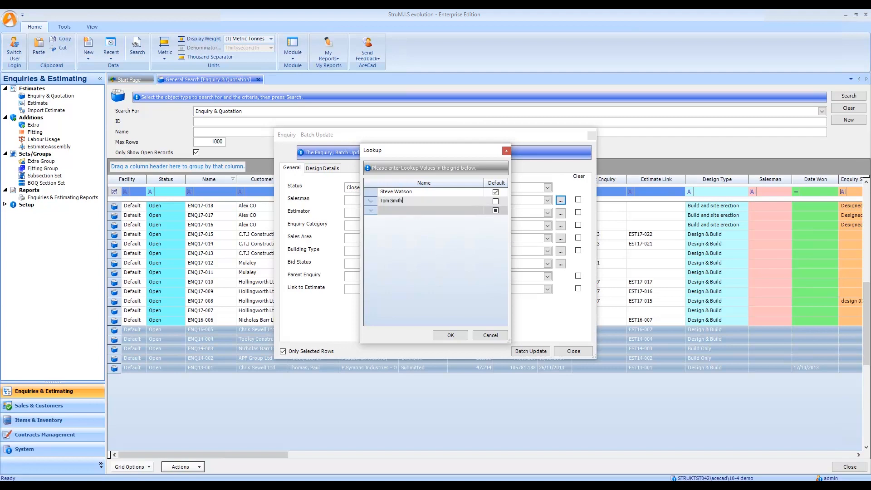
key(Return)
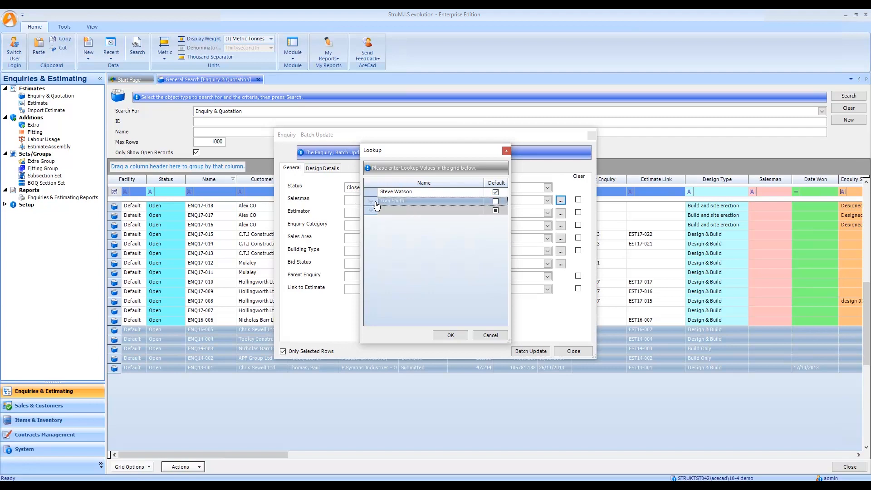
click(449, 336)
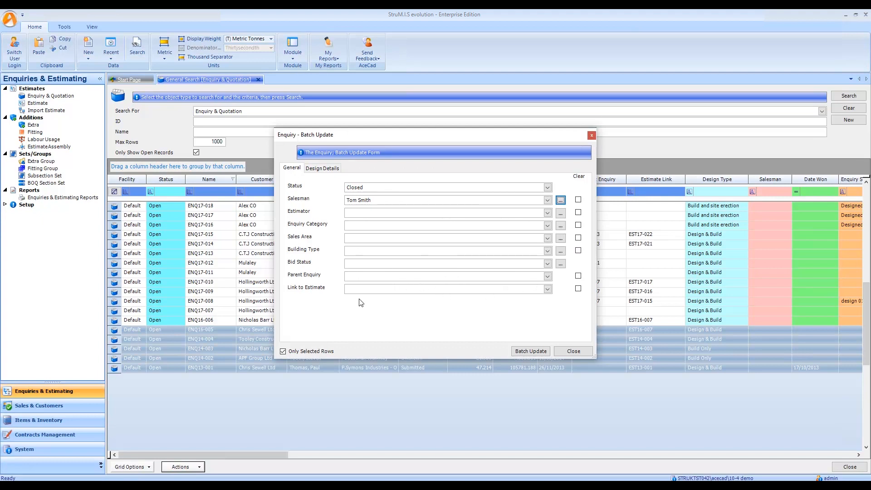
click(528, 349)
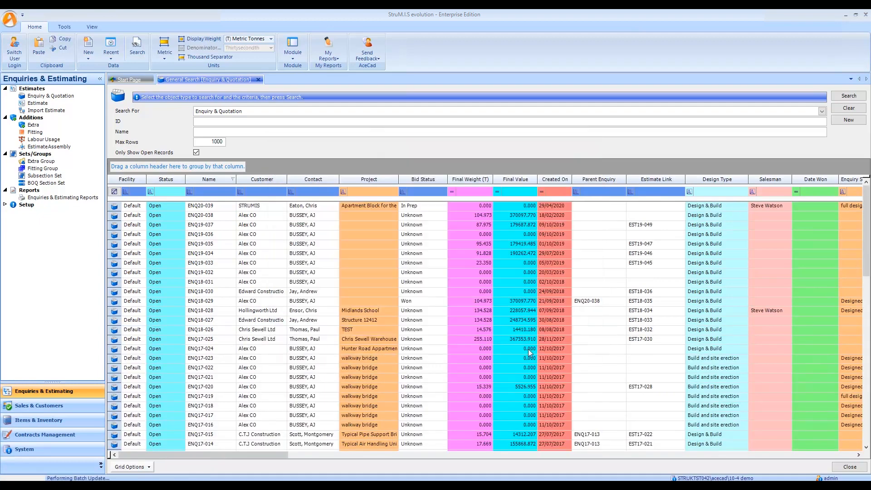
Check the end of the open enquiries list, then search again with closed records included
click(367, 360)
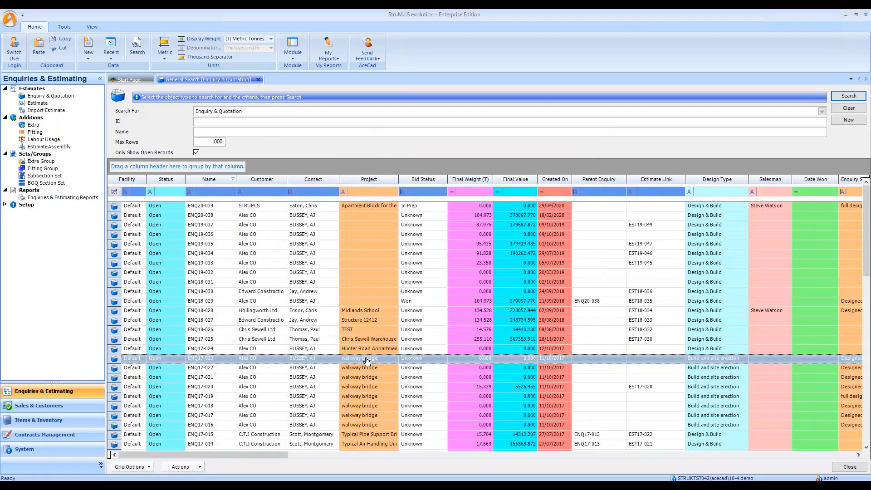
scroll(367, 361, down, 2)
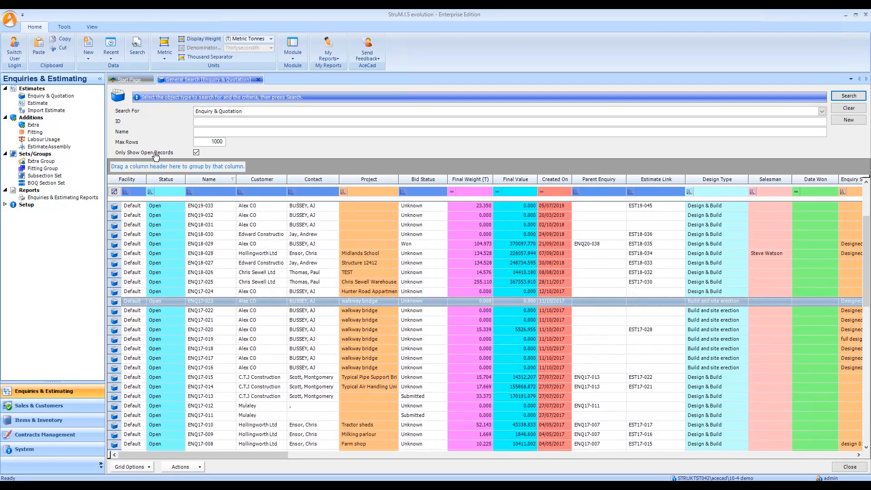
scroll(285, 336, down, 3)
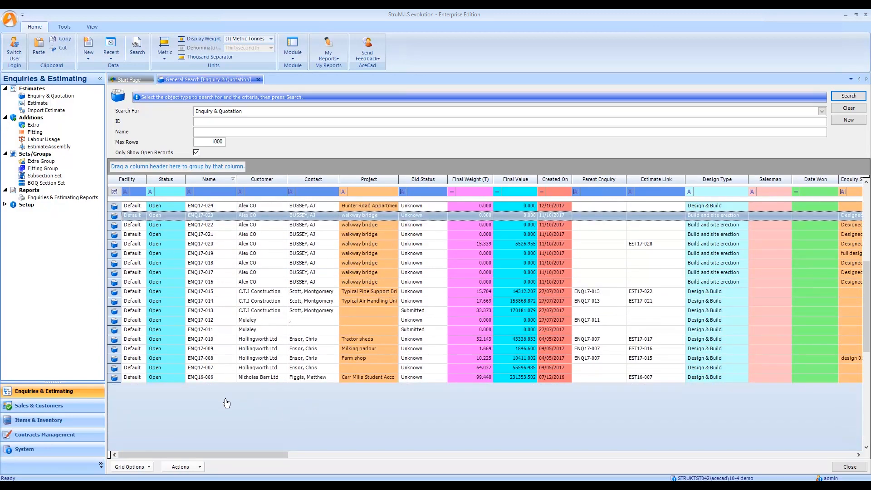
scroll(213, 413, down, 2)
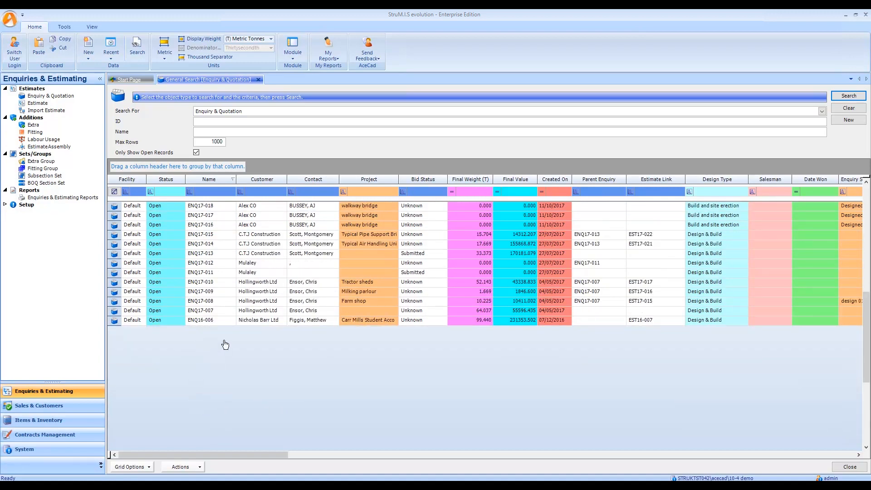
click(197, 153)
click(848, 96)
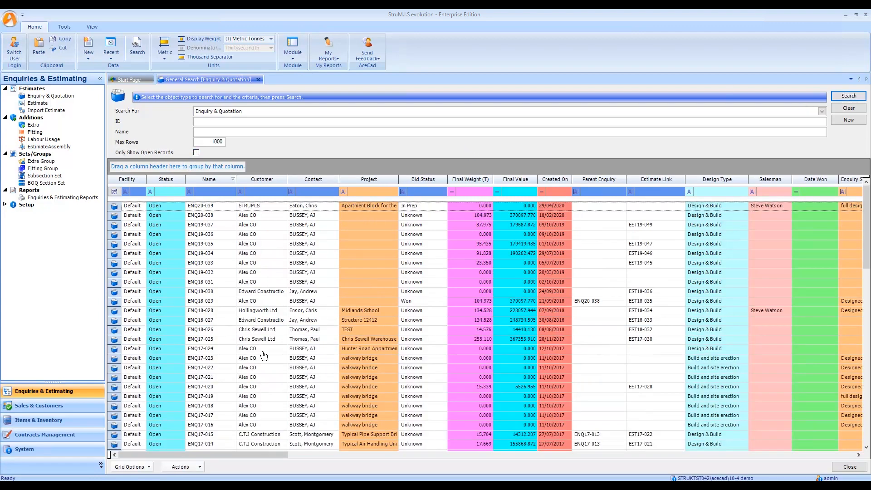
click(265, 382)
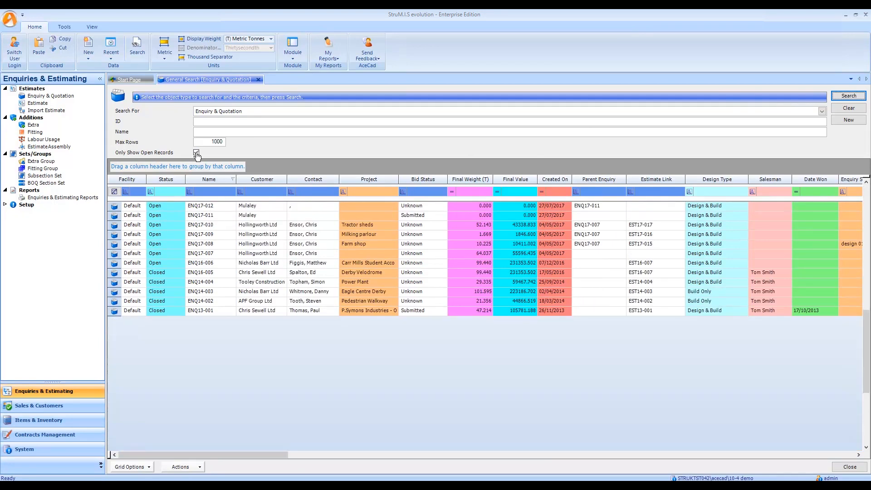
Search all enquiries, including closed ones, with Max Rows set to 0, and check the batch-updated rows' status and salesman
click(197, 153)
key(shift+Tab)
text(0)
click(849, 96)
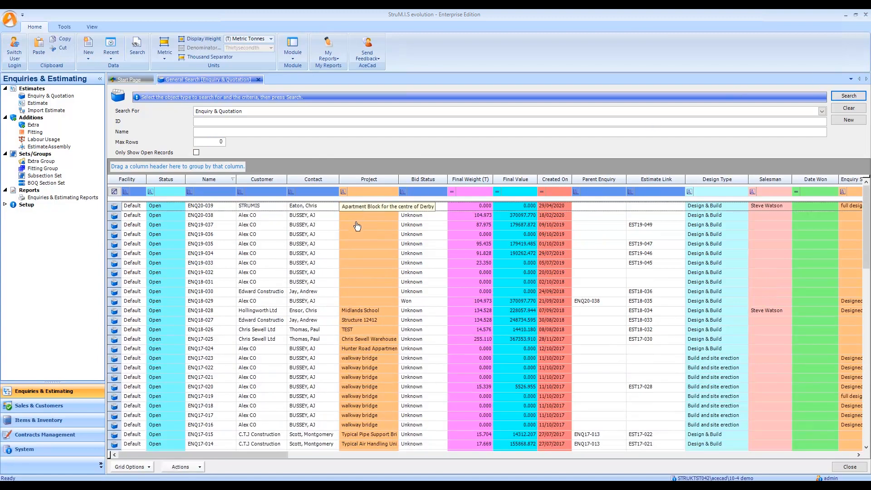
click(256, 360)
scroll(266, 368, down, 2)
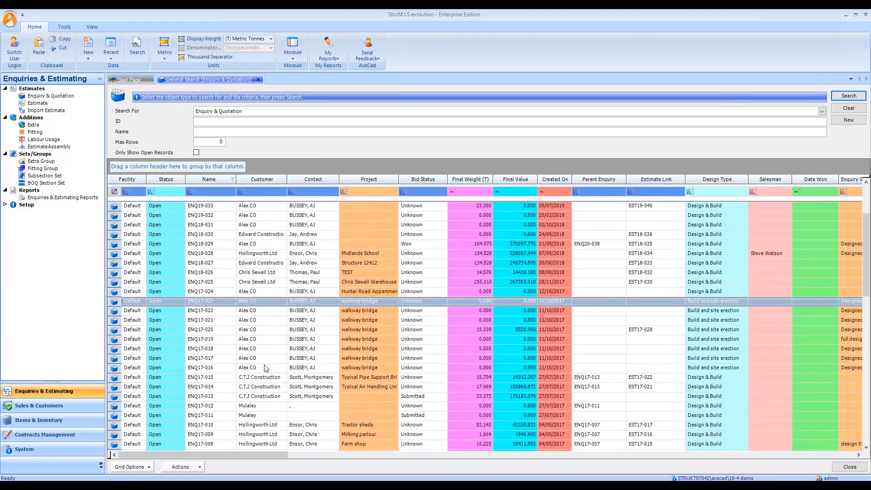
scroll(266, 368, down, 3)
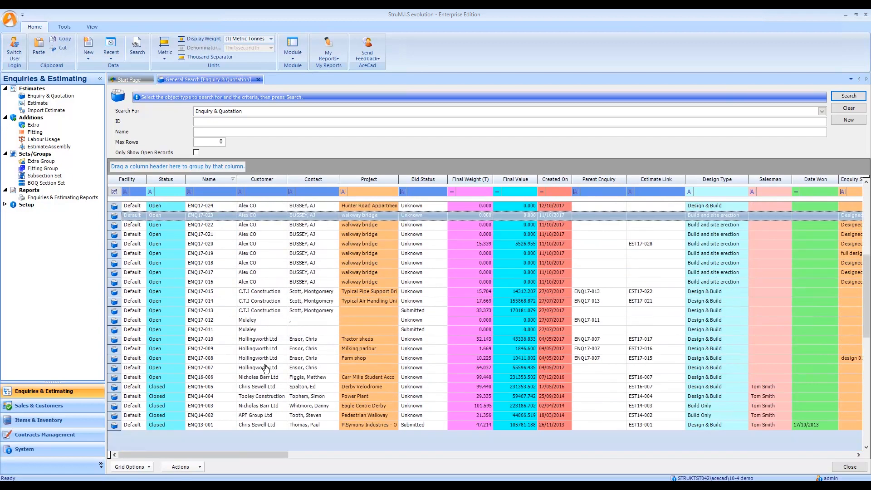
drag(116, 390, 119, 429)
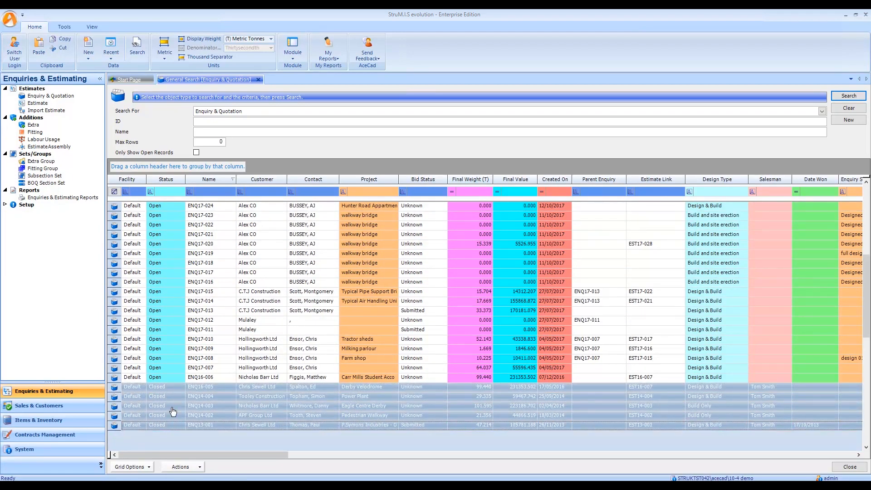
click(768, 408)
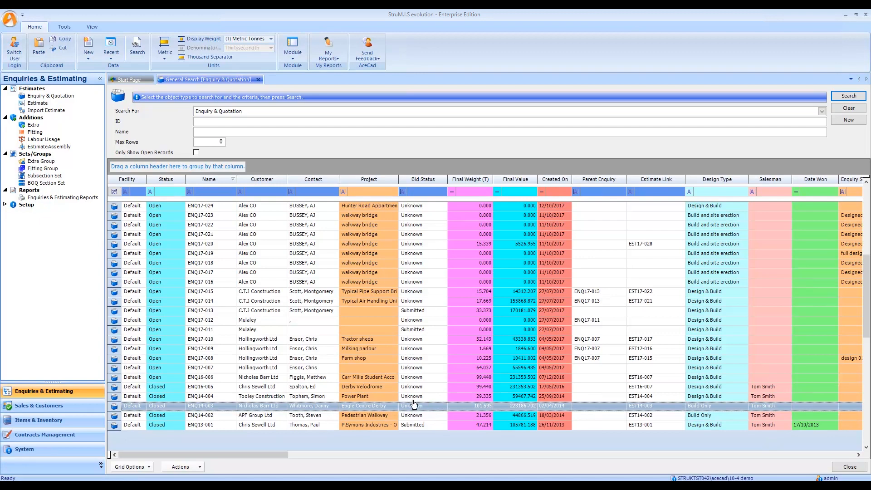
Open the STRUMIS enquiry for the Apartment Block for the centre of Derby from the search results
click(588, 194)
scroll(231, 223, up, 5)
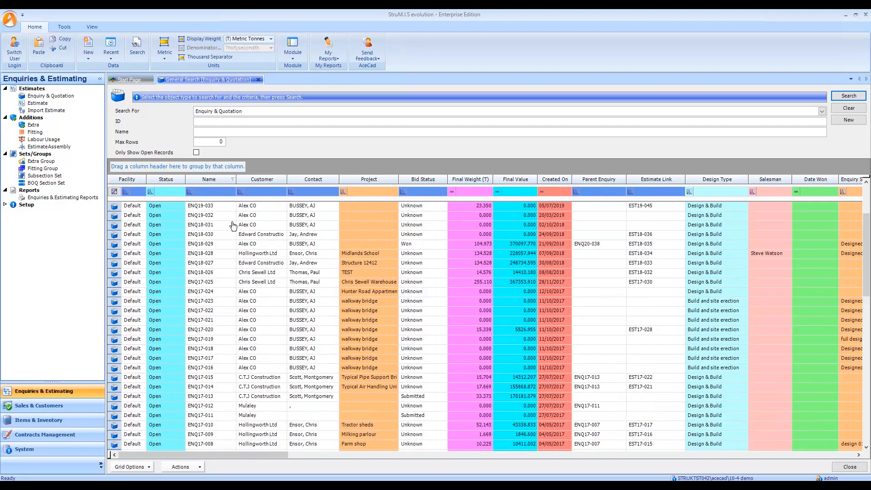
double_click(224, 205)
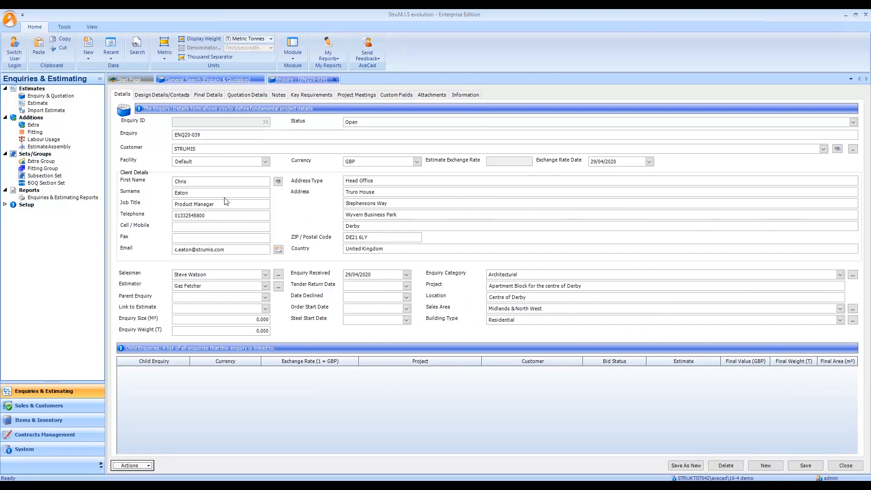
Start an estimate import for a Bill of Quantities estimate described as Apartment Block, with Labour Usage and Fittings Mode set to Yes
click(56, 112)
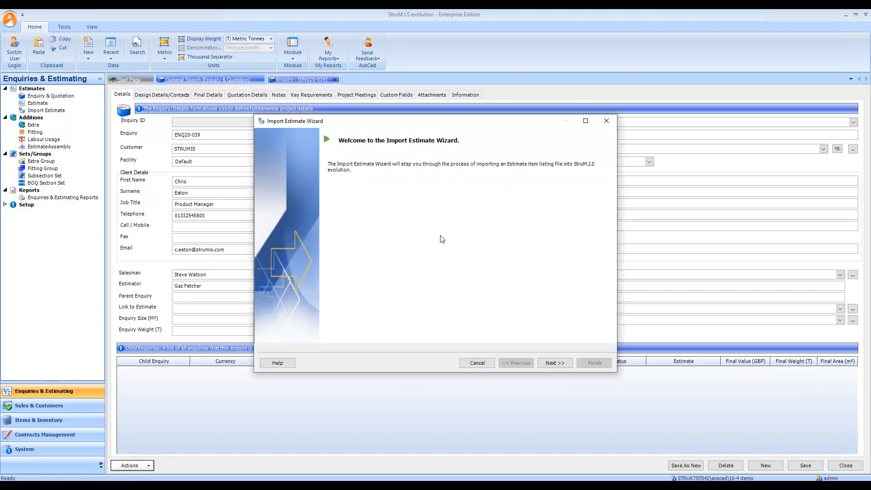
click(555, 363)
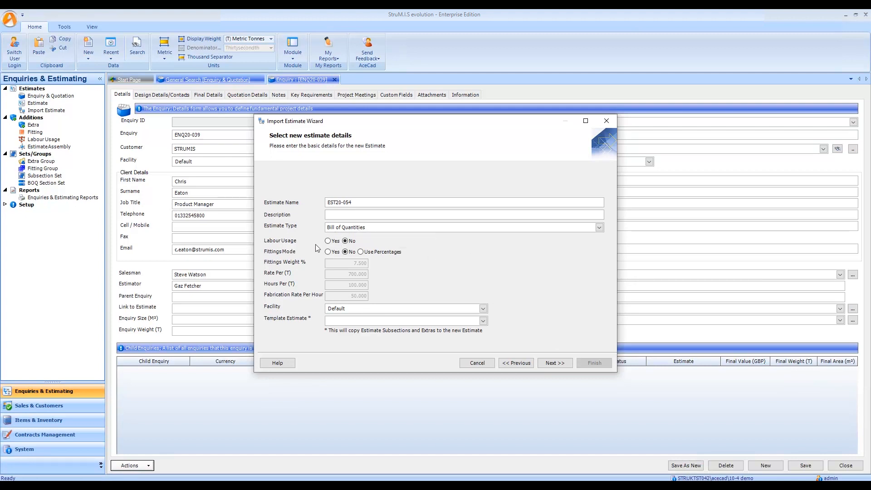
click(328, 242)
click(328, 252)
click(344, 215)
key(Tab)
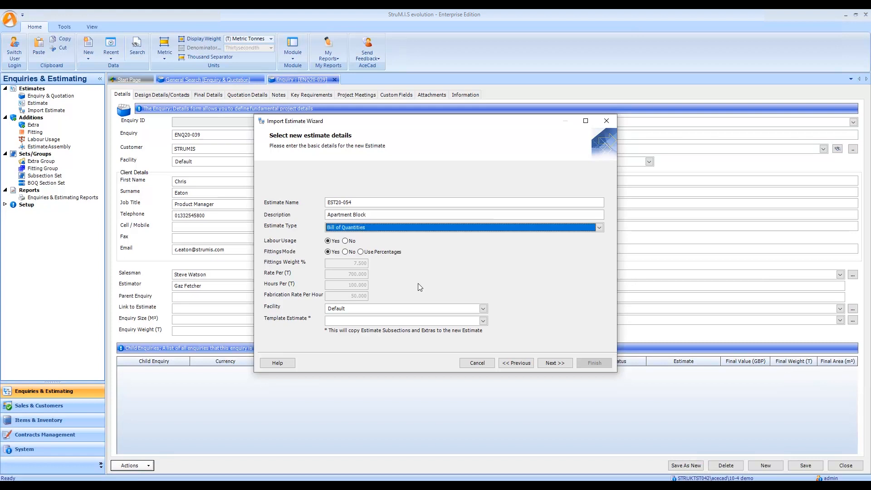
key(Tab)
key(Tab)
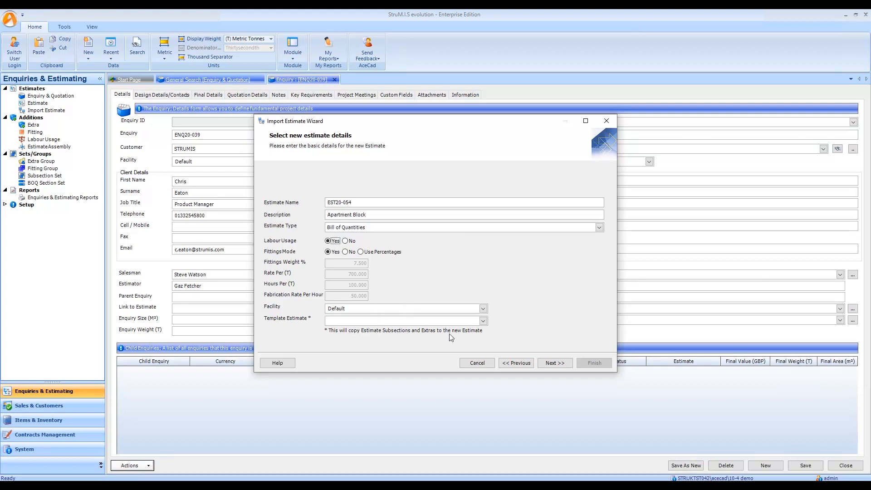
click(555, 364)
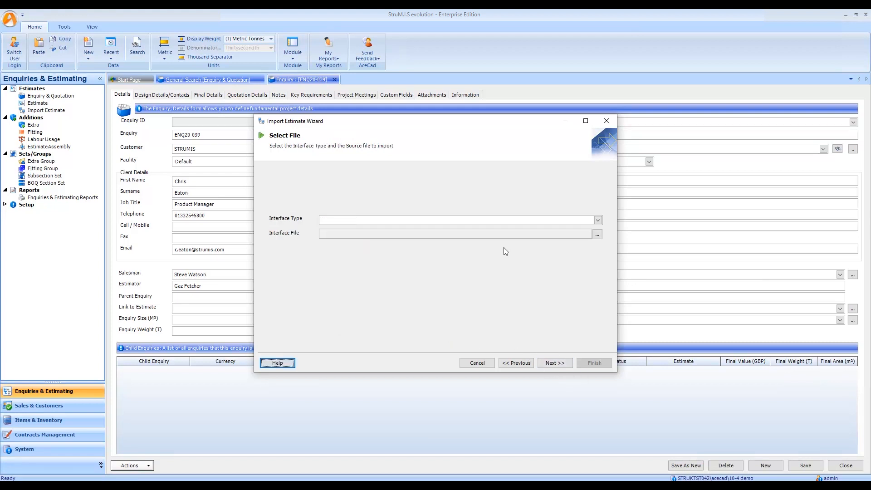
Load the item listing from SS1-v0_Estimate.bswx using the 1. BIMReview Estimate Listing Import Interface
click(598, 220)
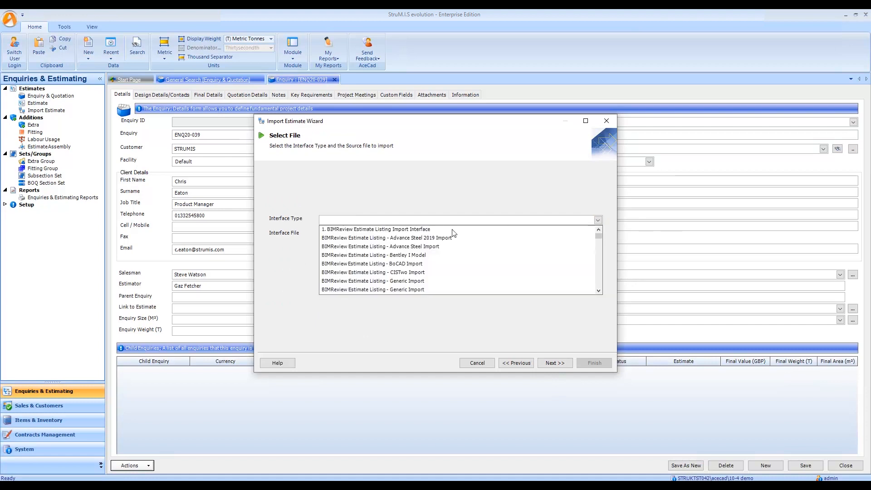
click(413, 230)
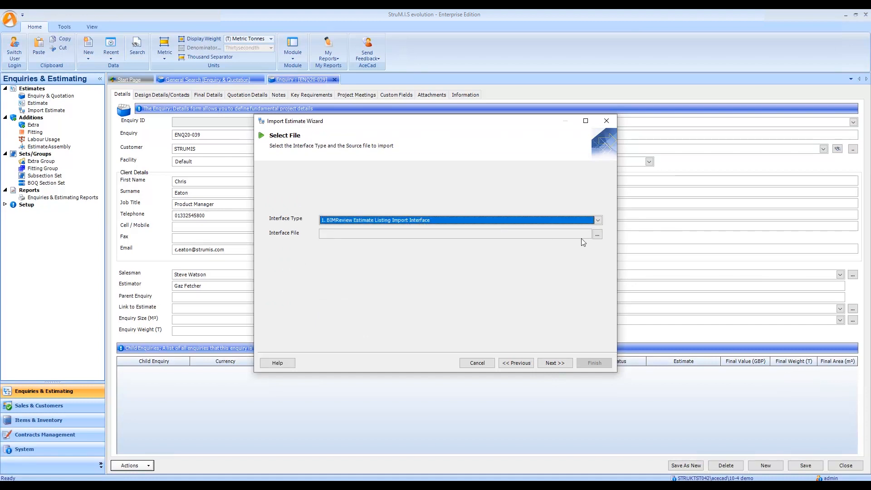
click(598, 235)
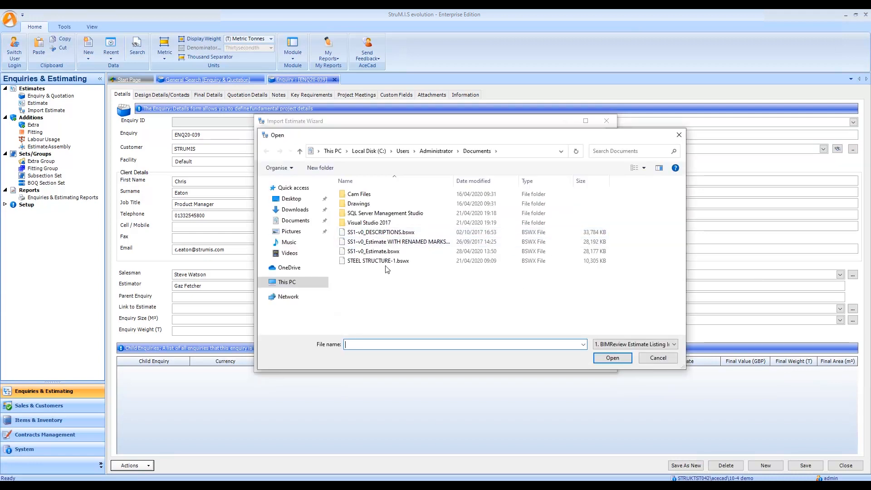
click(385, 252)
click(613, 358)
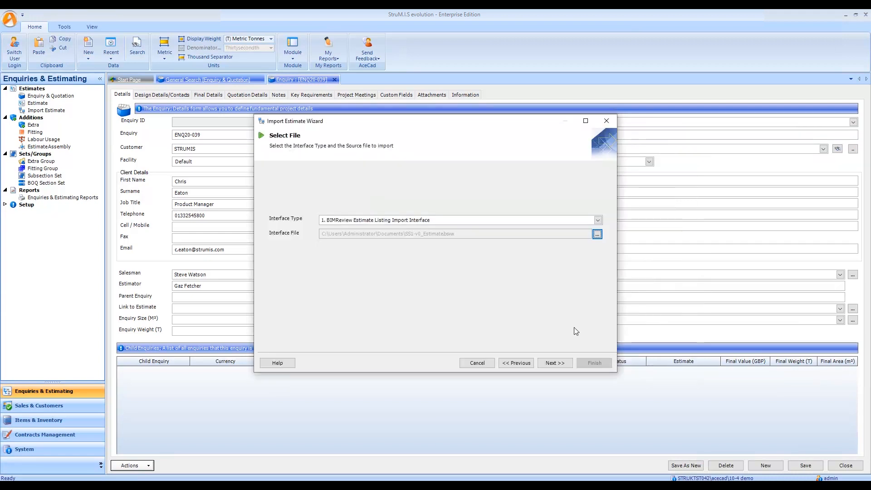
click(556, 363)
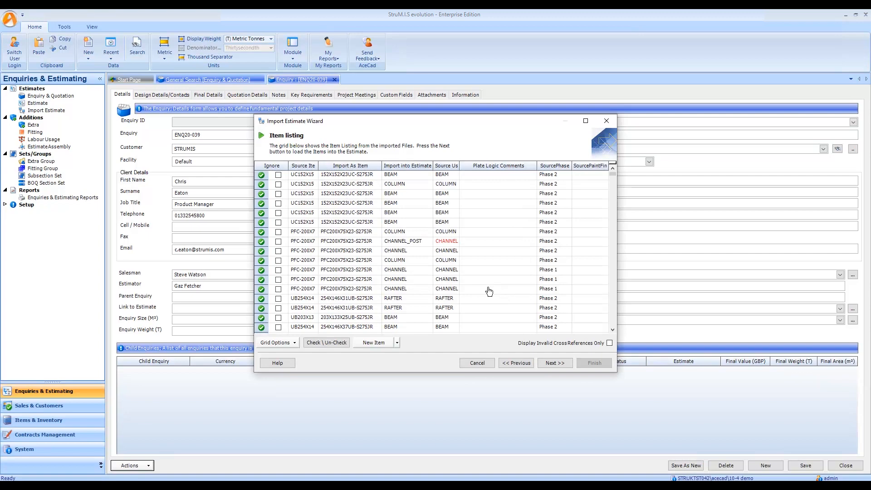
Enlarge the import wizard and check the item listing for invalid cross references, then restore the full list
double_click(462, 123)
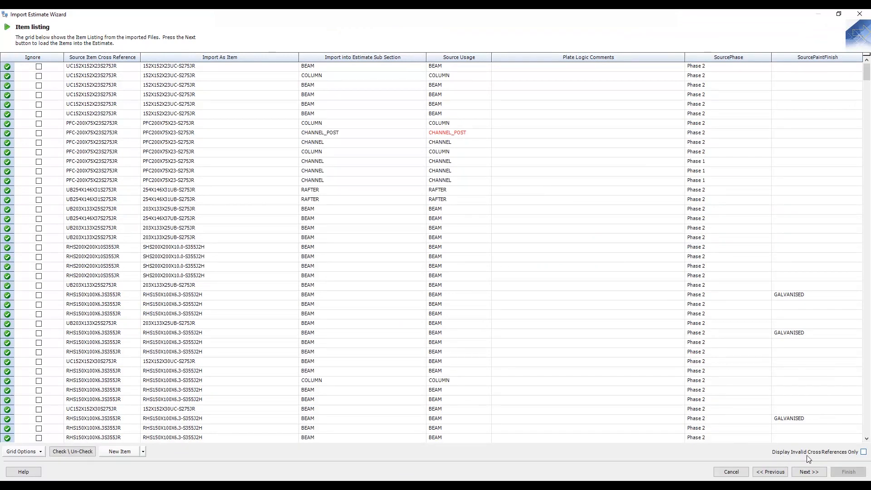
click(863, 453)
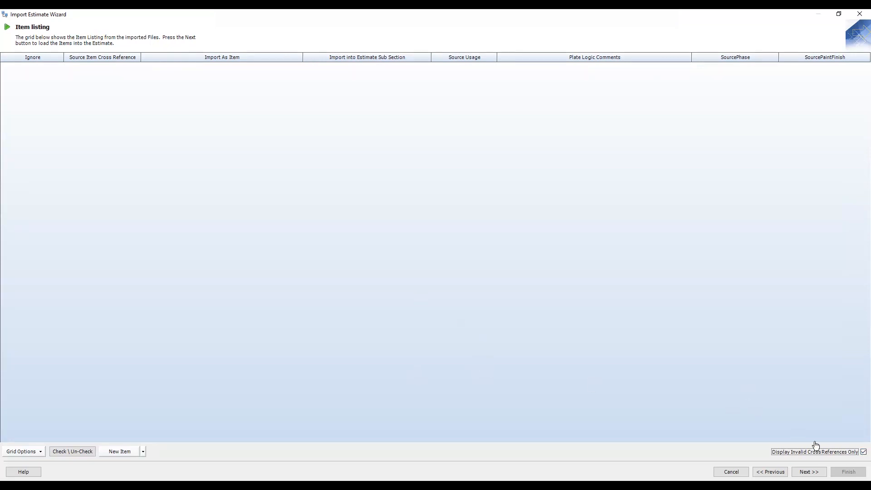
click(864, 453)
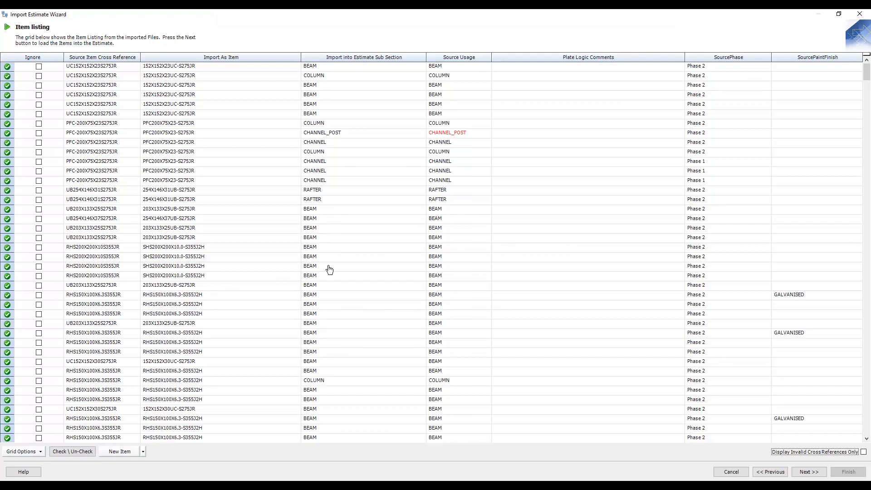
Examine the available source usages for the CHANNEL_POST item and the GALVANISED paint finish of the RHS150X100X6.3 beam
click(438, 190)
click(487, 135)
click(488, 137)
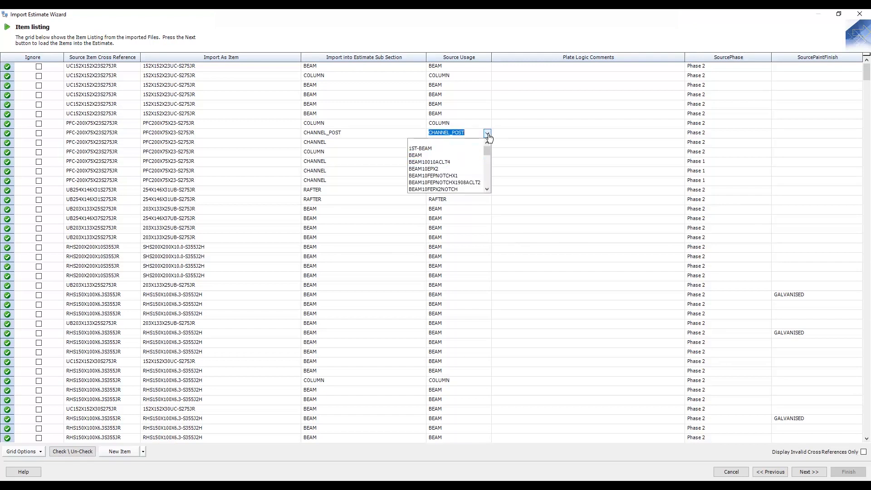
click(488, 135)
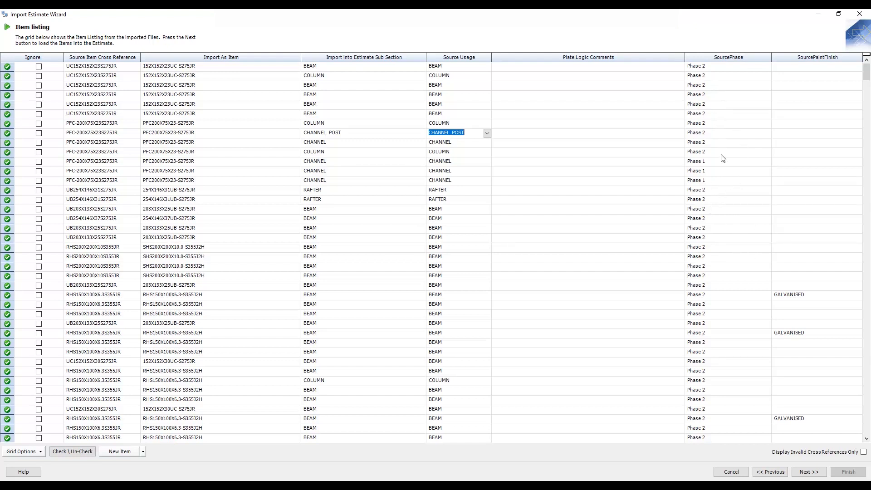
click(817, 296)
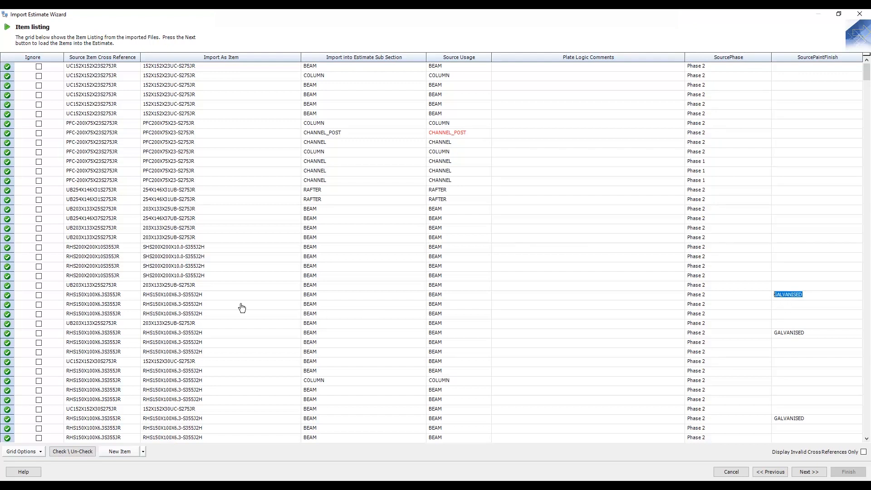
click(743, 305)
Finish the import and open the estimate, without adding the CAD file to the estimate attachments
click(811, 472)
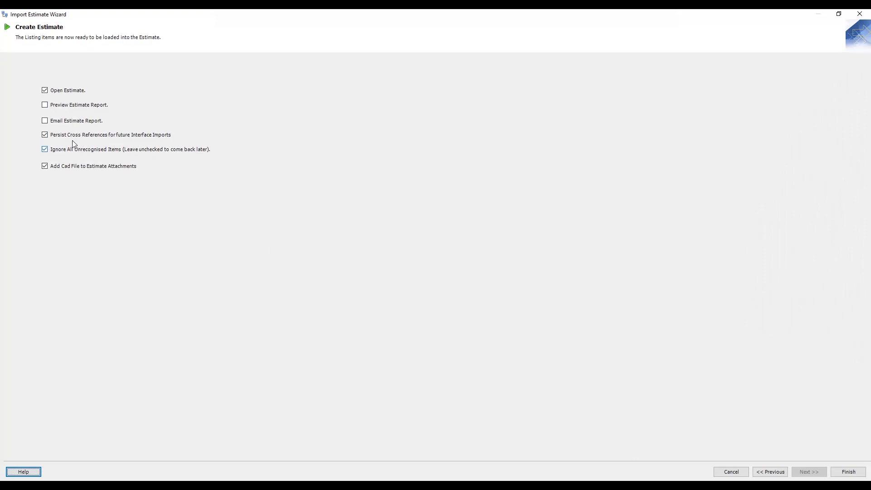
click(57, 168)
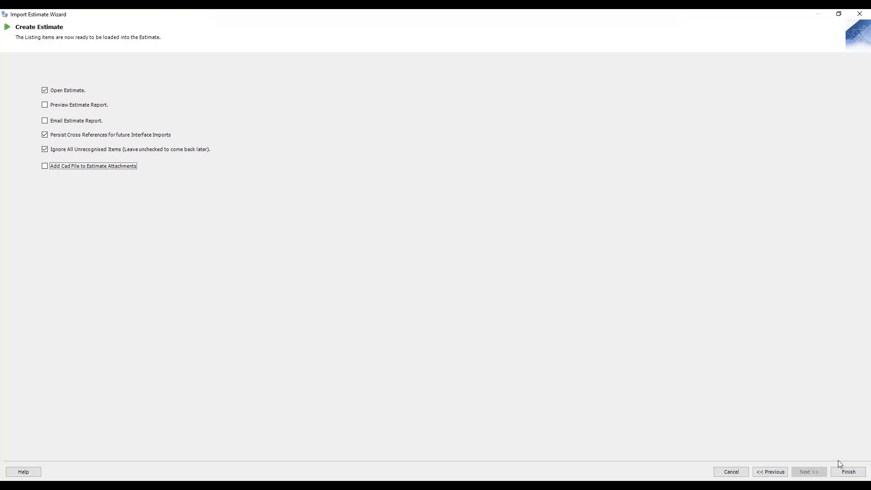
click(849, 472)
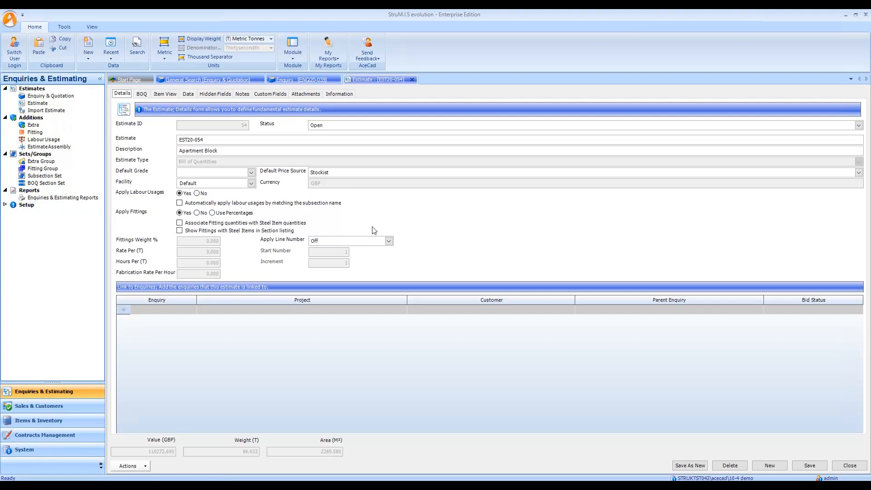
Link the imported estimate to enquiry ENQ20-039 and save it
click(173, 310)
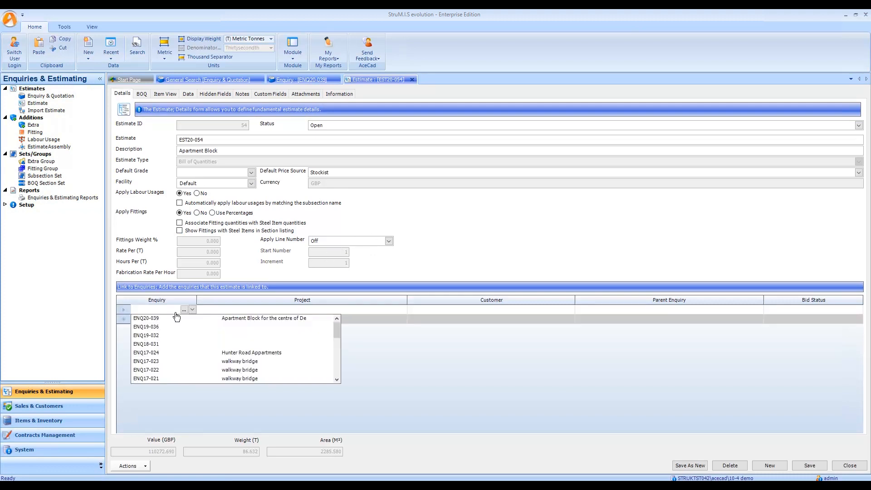
click(148, 319)
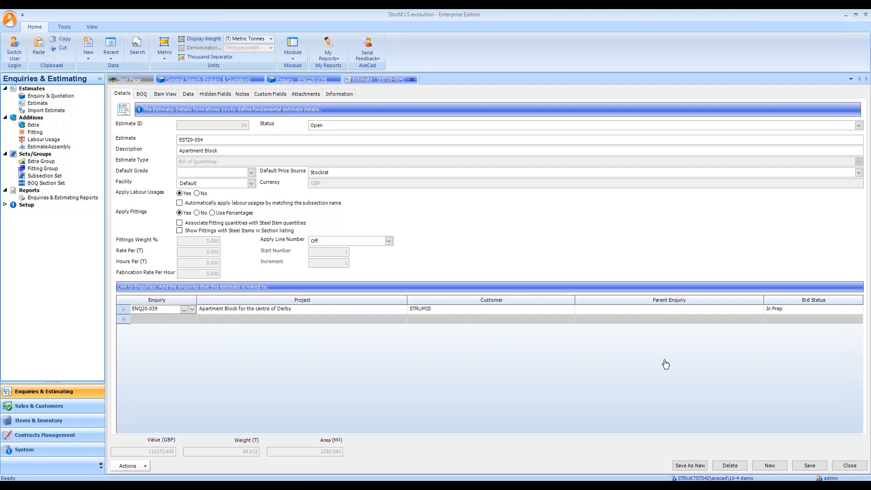
click(812, 468)
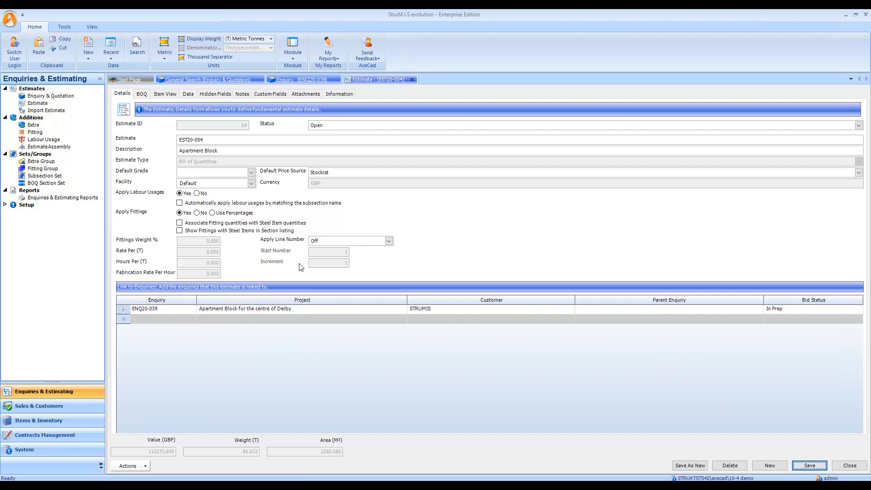
Open the batch update form for all the estimate's BOQ sections, from BEAM to RAFTER
click(141, 94)
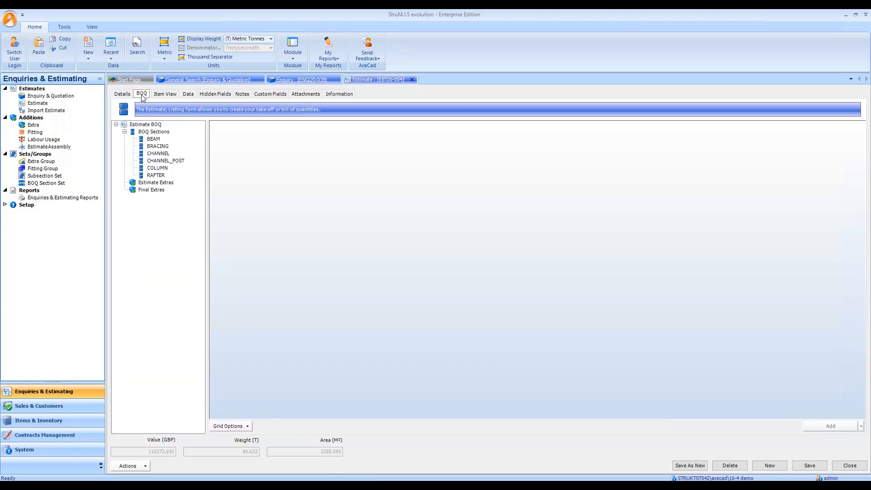
click(155, 132)
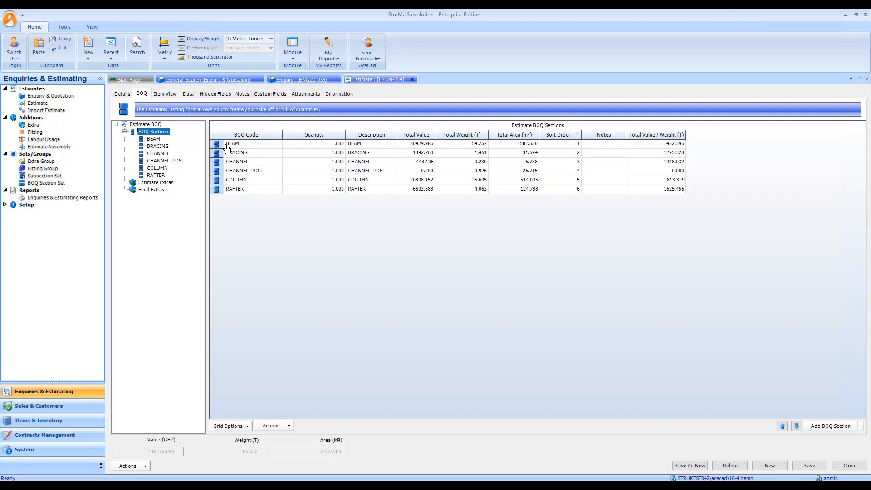
drag(226, 148, 225, 200)
right_click(252, 166)
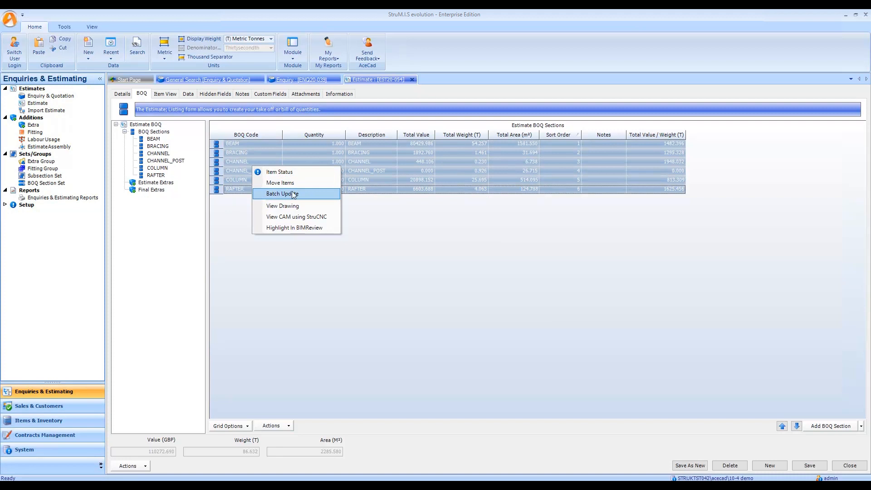
click(275, 427)
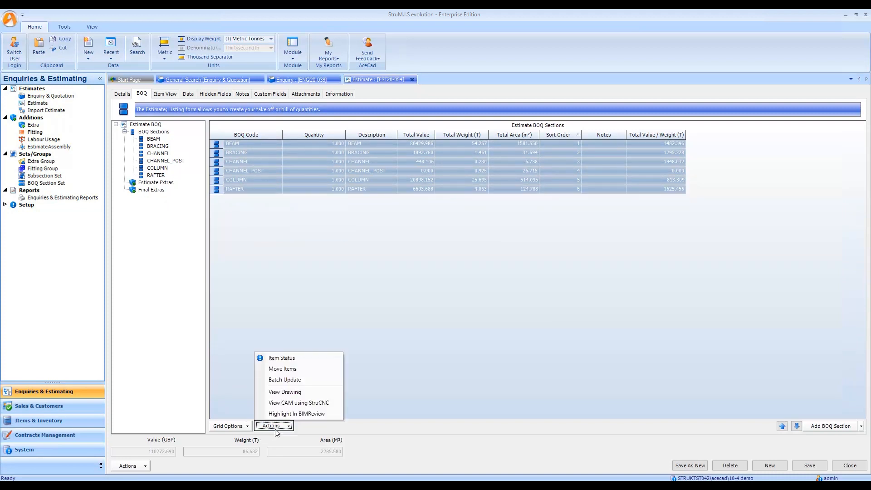
right_click(244, 161)
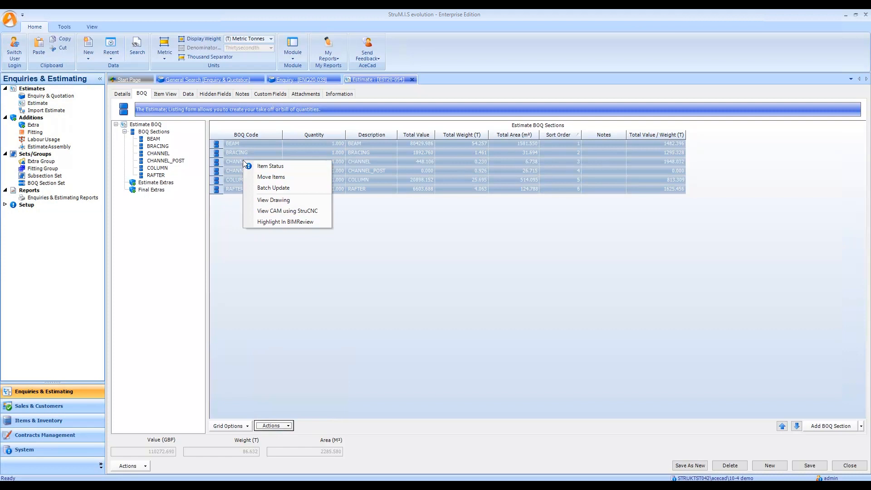
click(278, 188)
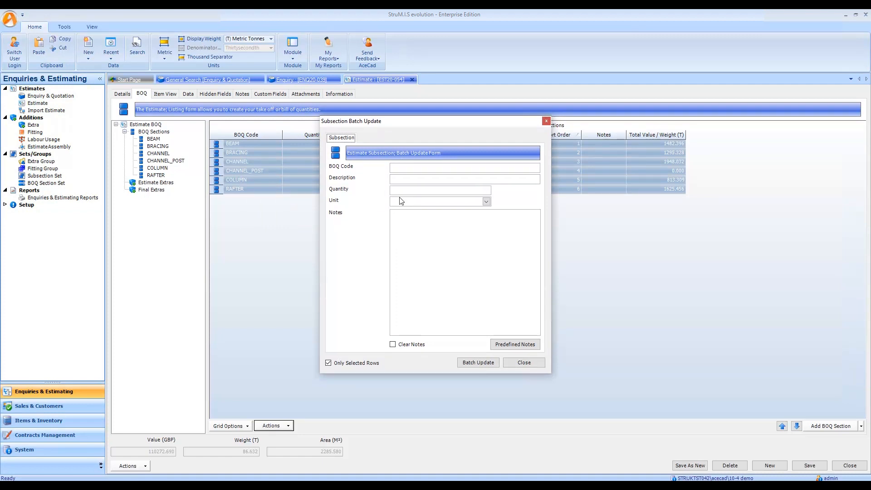
Set the unit to (T) Tonnes and run the batch update on the selected BOQ sections
drag(471, 130, 604, 176)
click(538, 214)
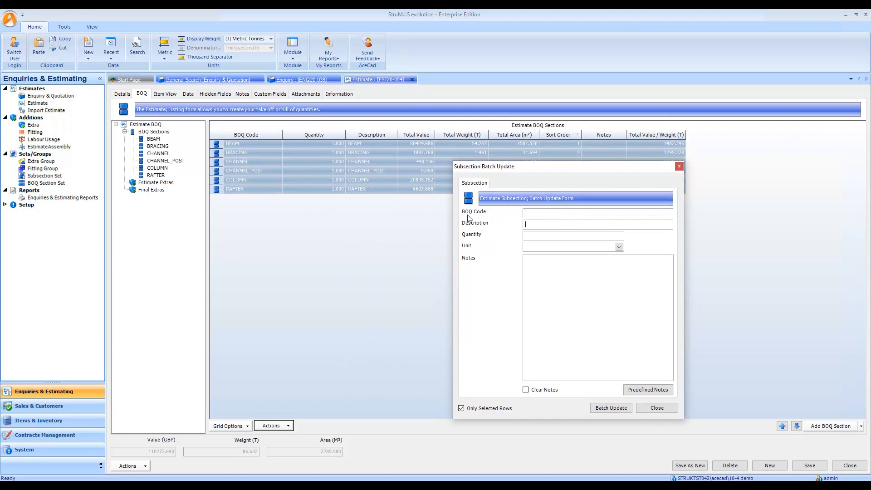
click(537, 235)
click(620, 248)
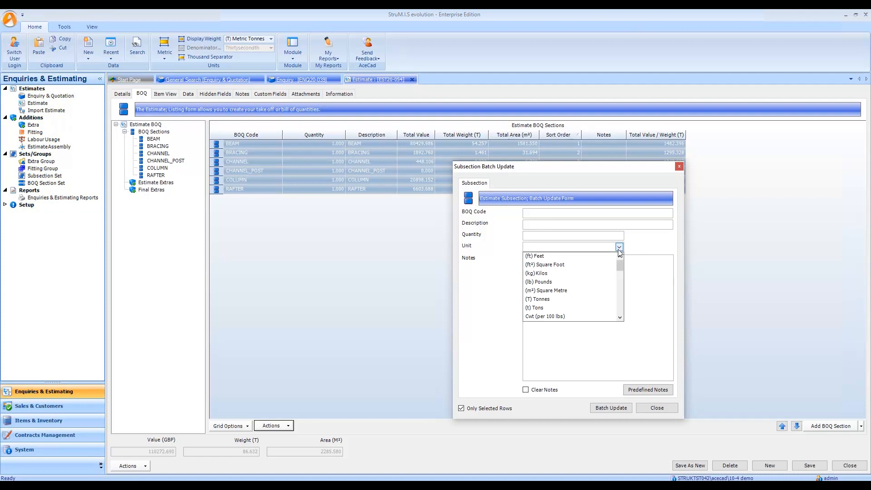
click(543, 300)
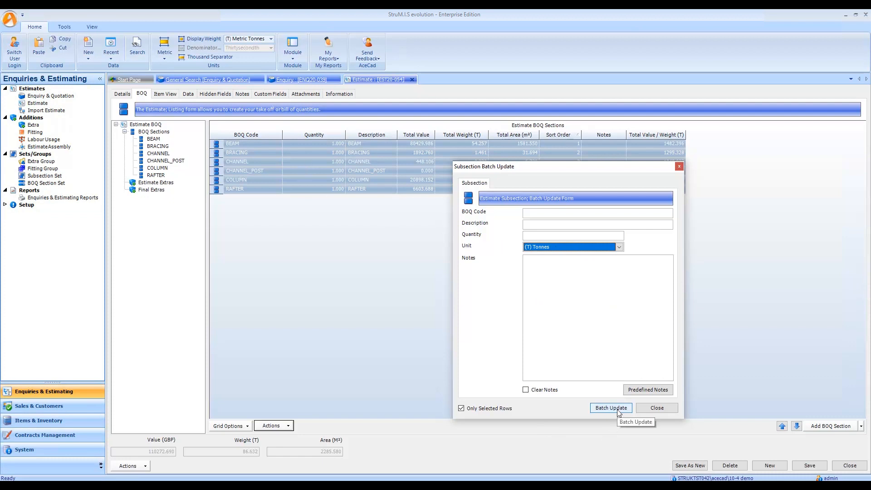
click(612, 408)
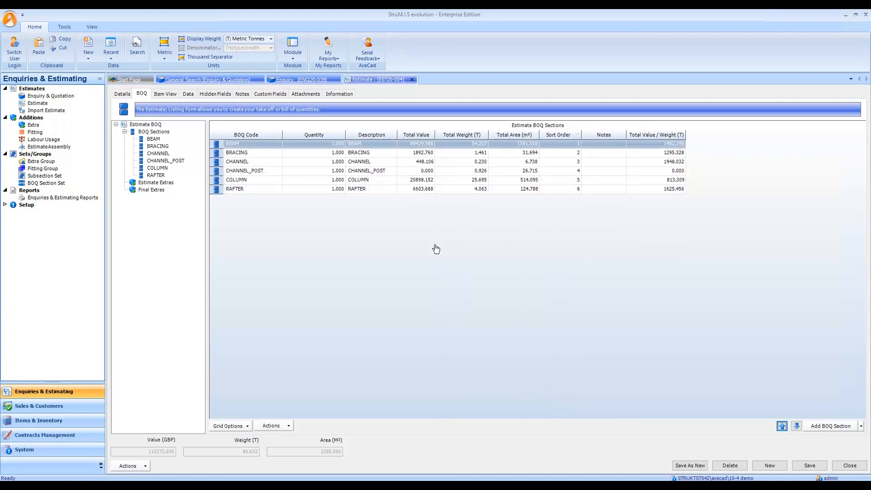
Open the BEAM section's details and move it down three places in the BOQ order, below CHANNEL_POST
double_click(265, 146)
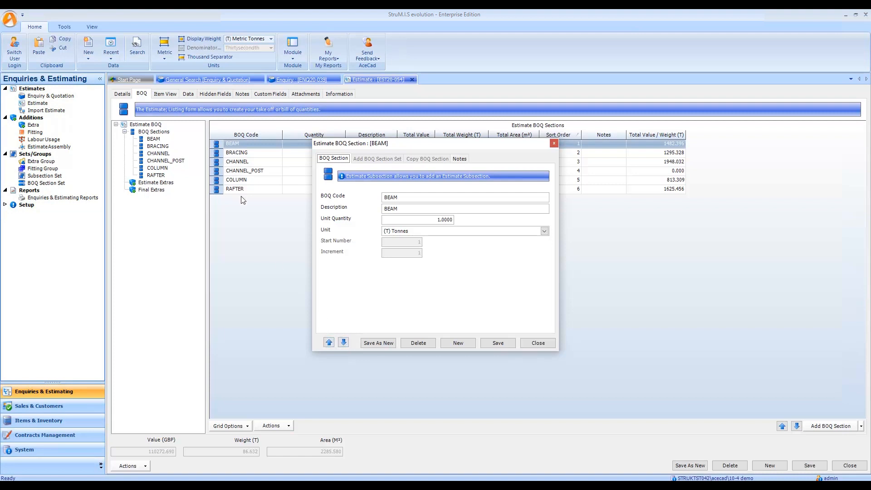
click(344, 343)
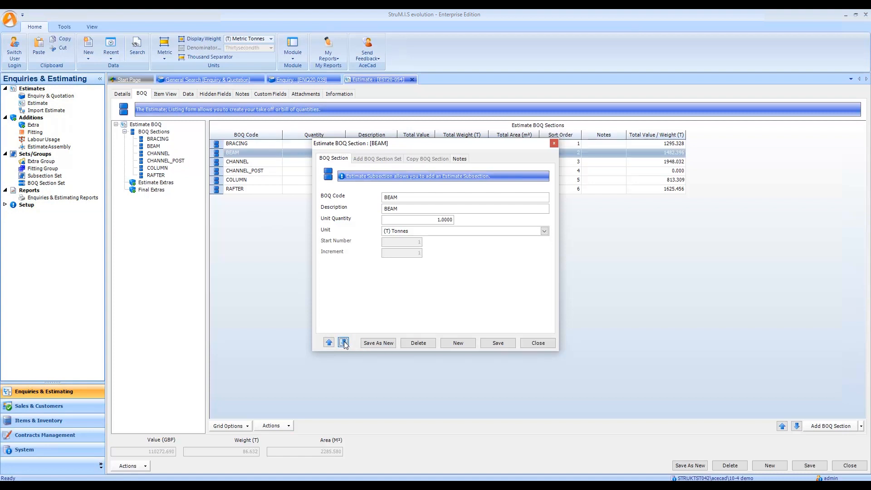
click(343, 342)
click(343, 342)
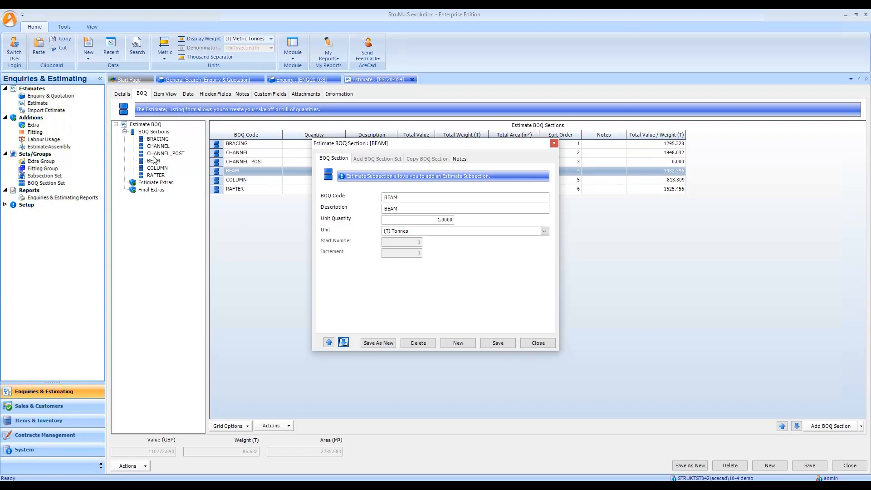
Move the BEAM section back up three places to the start of the BOQ order
click(329, 342)
click(330, 342)
click(330, 342)
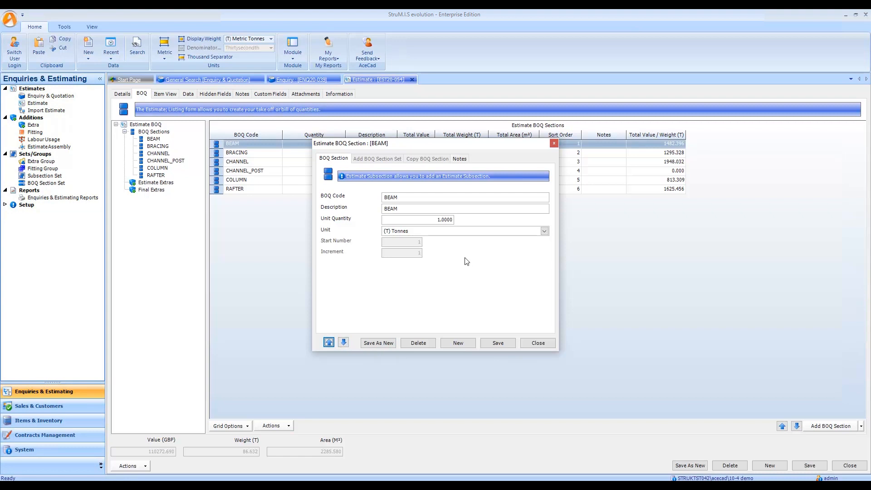
In the BEAM section's notes, create a predefined note named "fittings" with the text "fittings need to be checked before submitting"
click(462, 162)
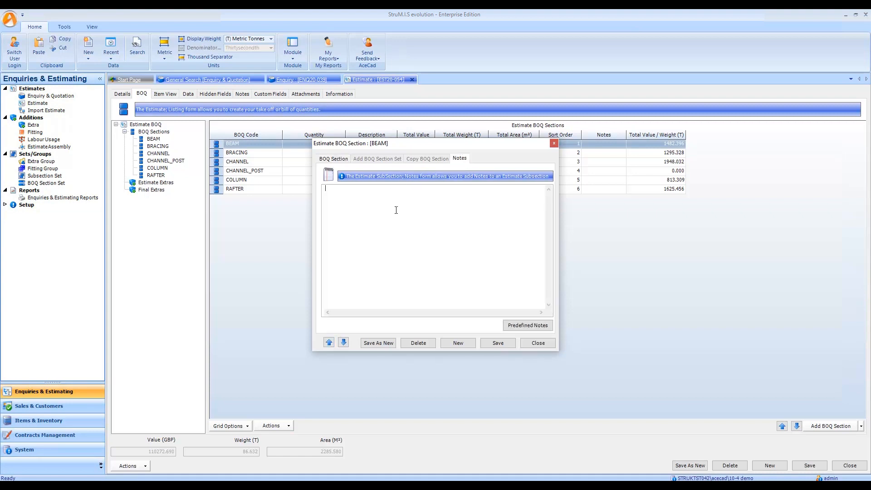
text(not)
click(527, 325)
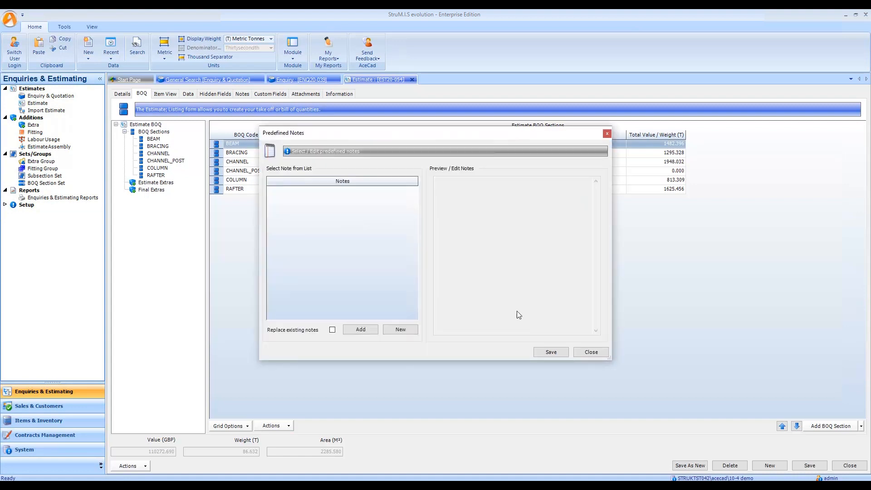
click(400, 330)
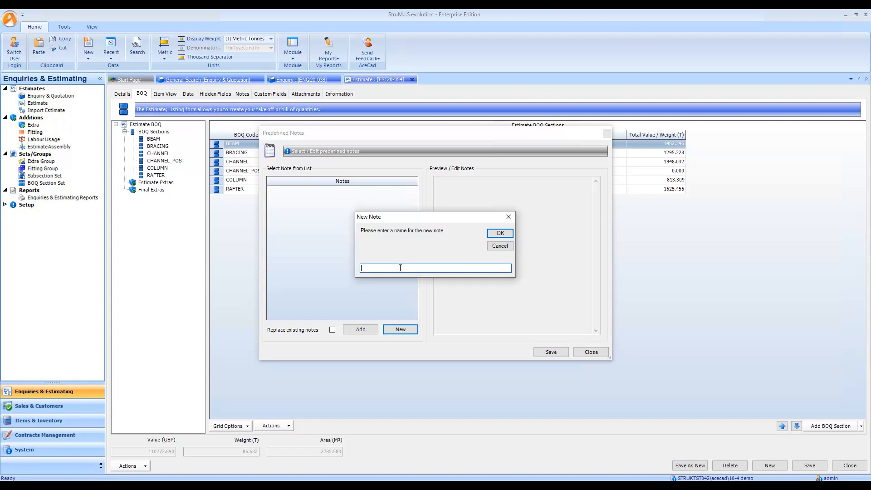
text(fittings)
click(499, 233)
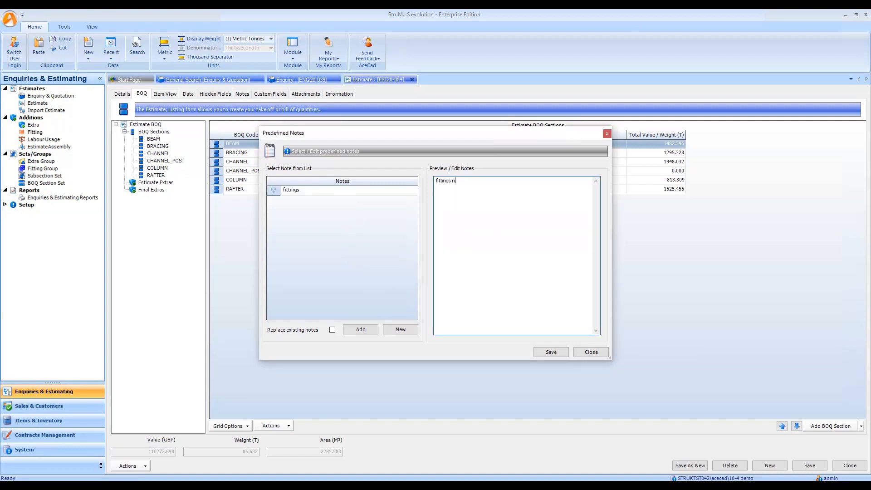
text(before submitting)
Add the predefined fittings note to the BEAM section, save and close it, and widen the Notes column in the BOQ list
click(361, 329)
click(591, 352)
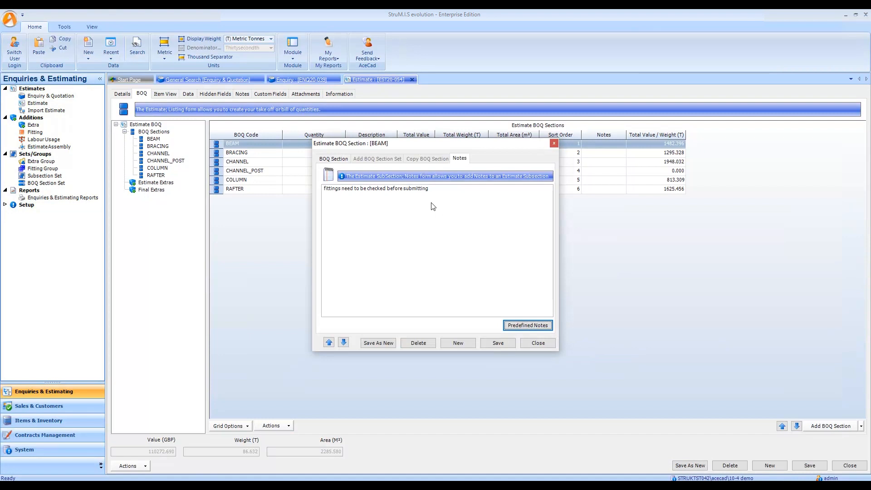
click(495, 342)
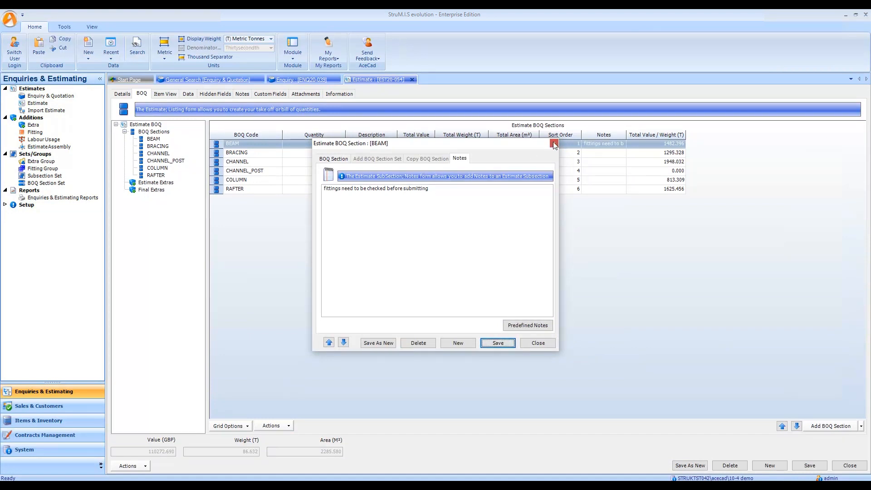
click(554, 143)
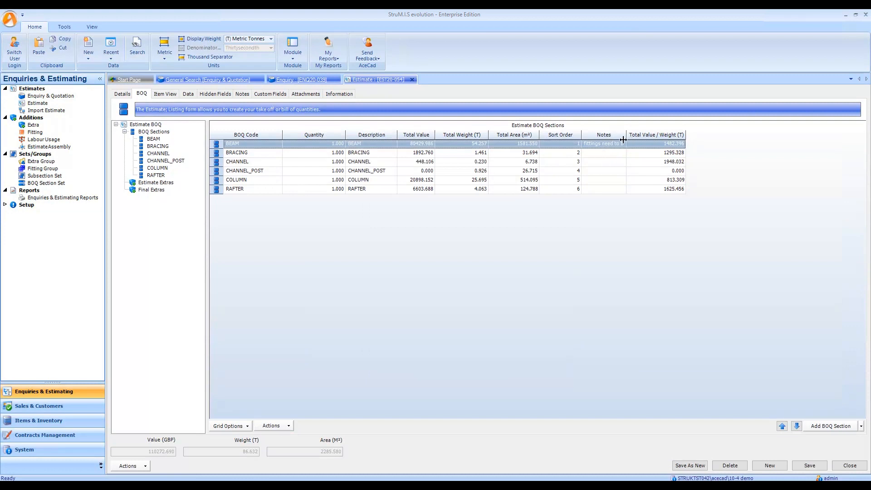
drag(627, 134, 676, 135)
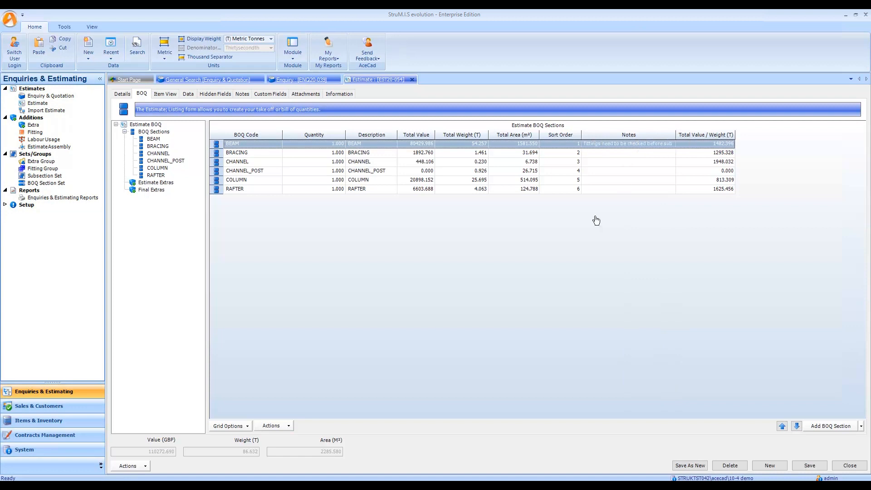
Batch update the BRACING and RAFTER sections with the predefined "fittings" note
click(217, 156)
ctrl+click(216, 192)
click(285, 427)
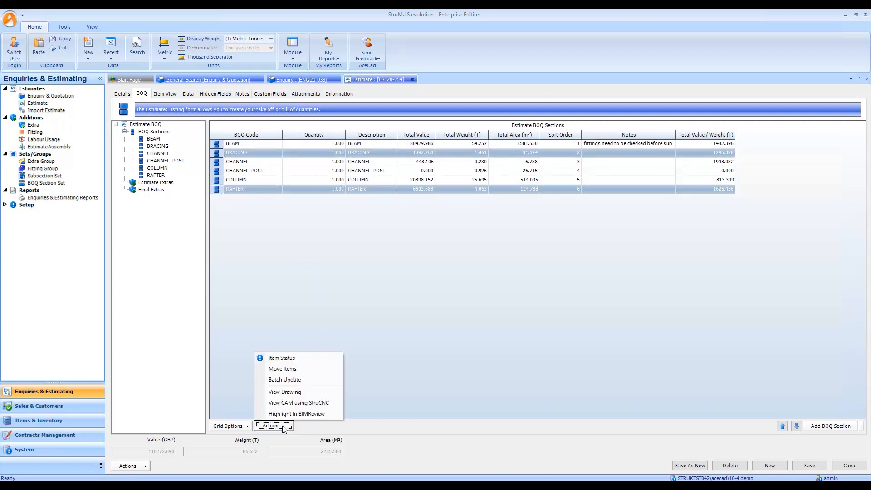
click(295, 381)
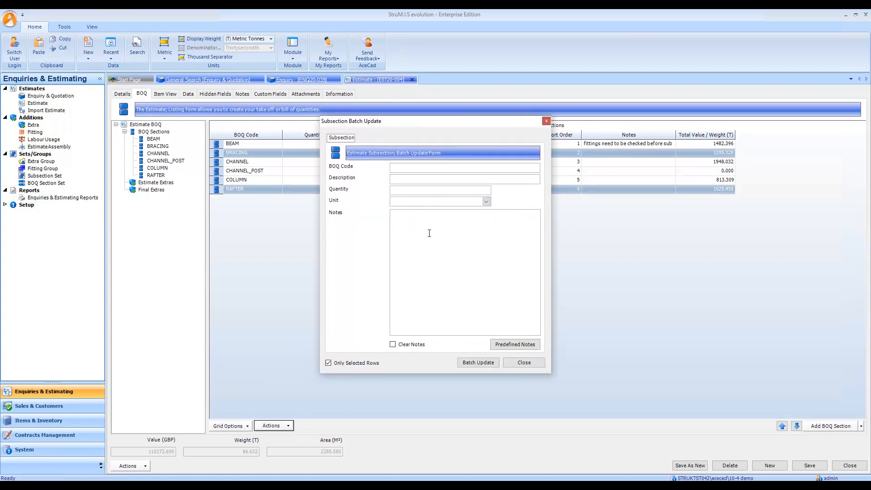
click(436, 236)
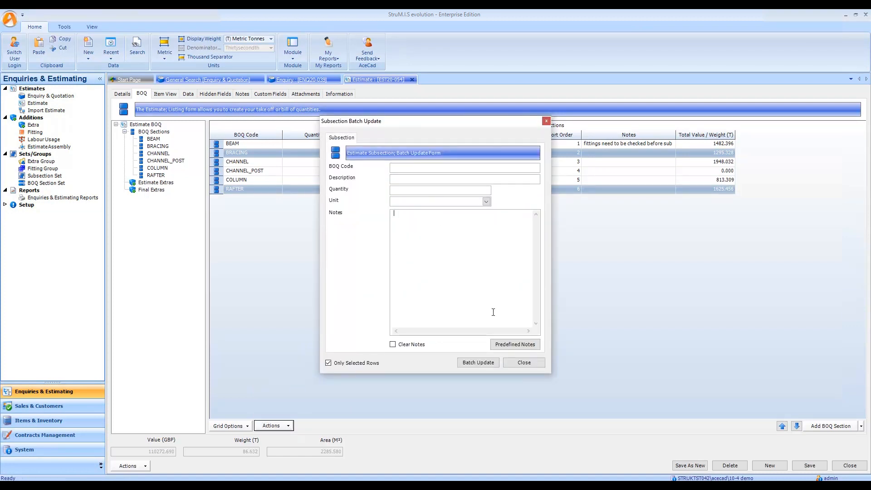
click(512, 346)
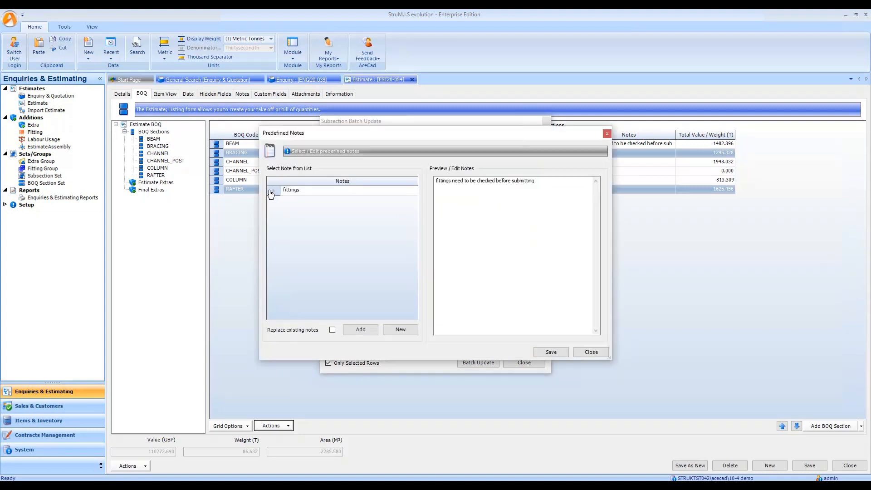
click(273, 191)
click(377, 326)
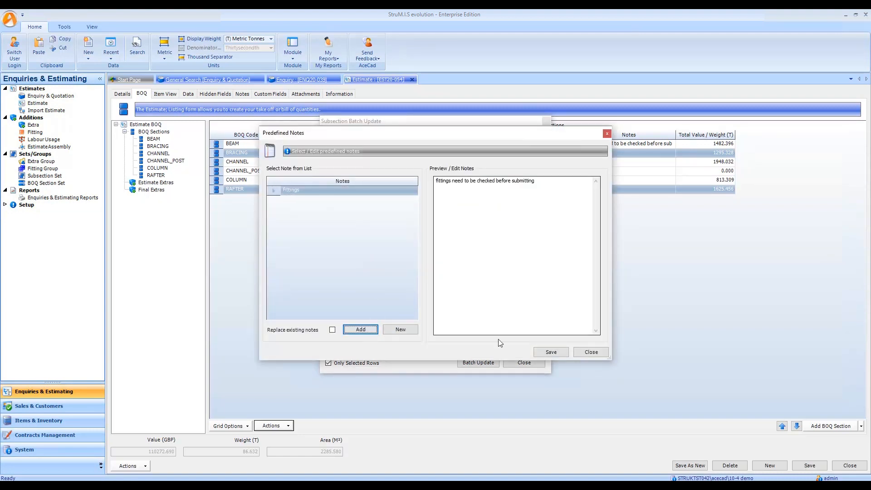
click(596, 354)
click(478, 362)
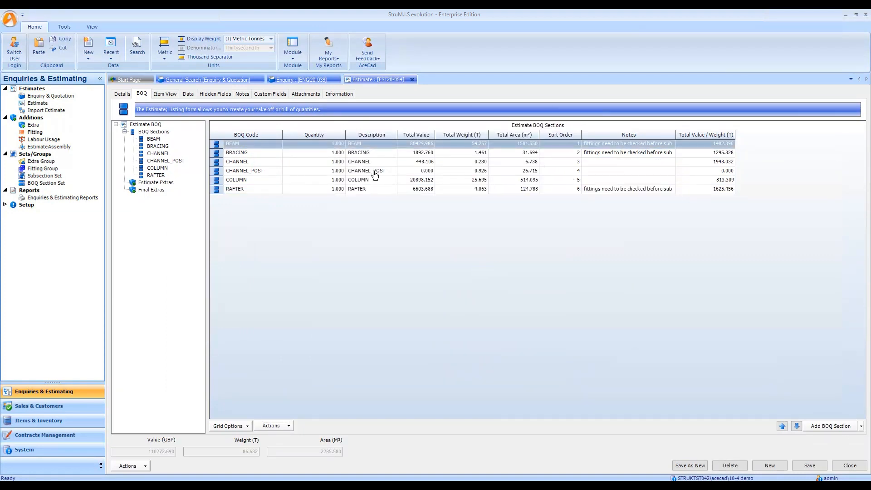
Clear the notes of the BRACING and RAFTER sections with a batch update
click(216, 154)
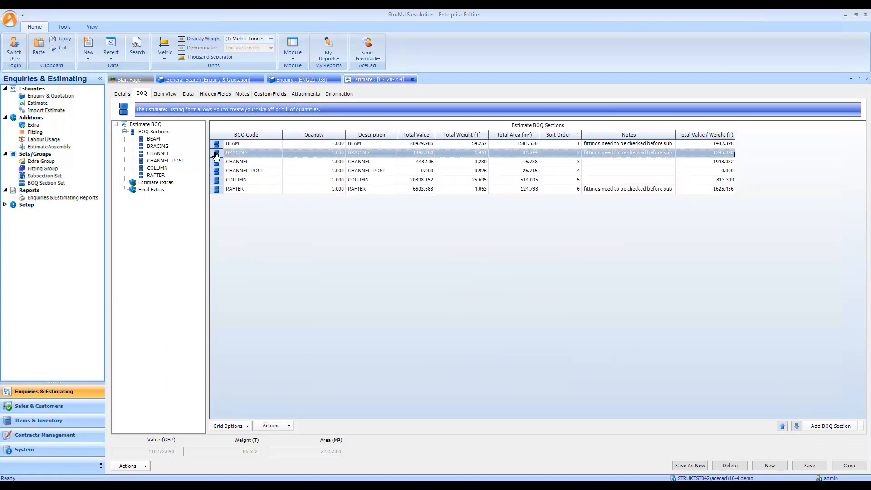
ctrl+click(219, 190)
click(271, 425)
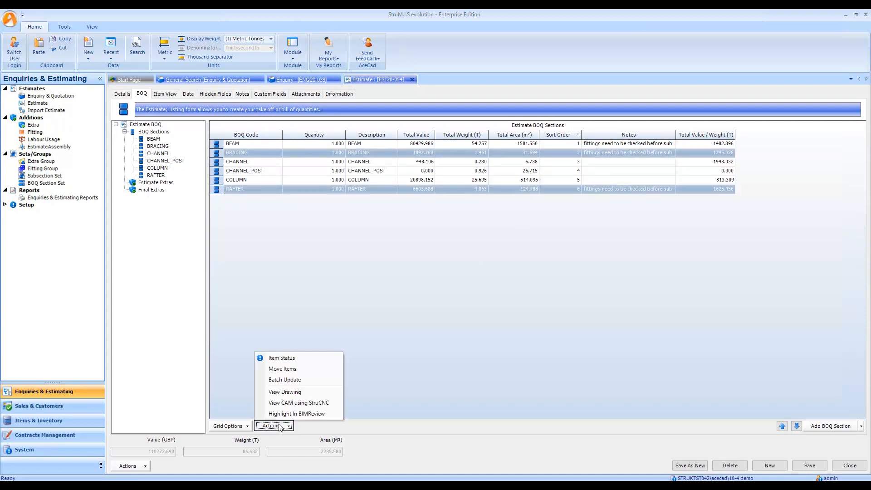
click(304, 381)
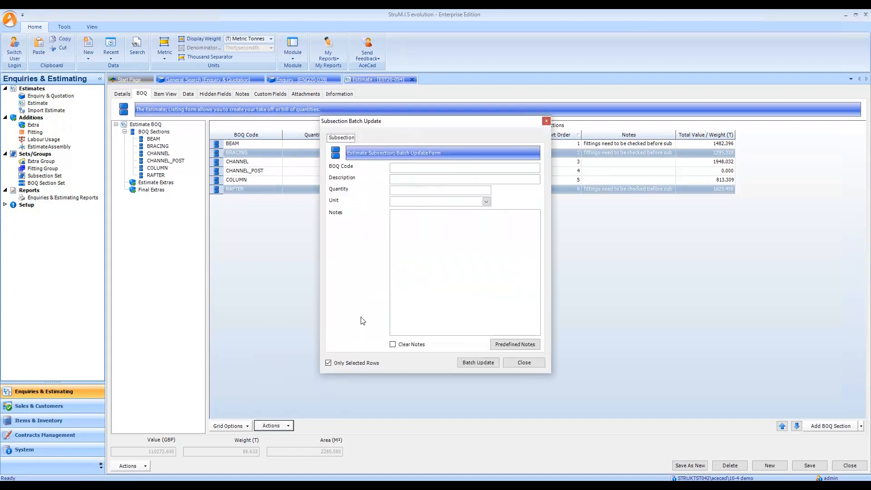
click(393, 345)
click(489, 363)
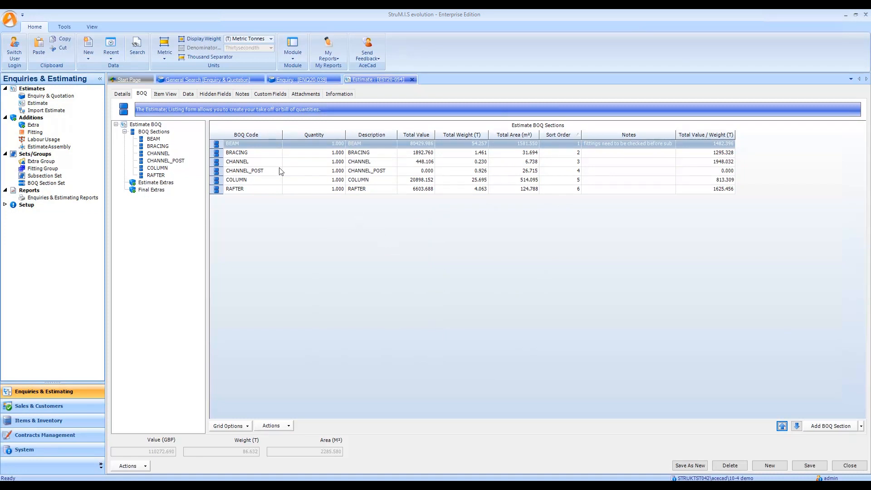
Set SS1-v0_Estimate.bswx from the Documents folder as the estimate's BIMReview file and save the estimate
click(189, 94)
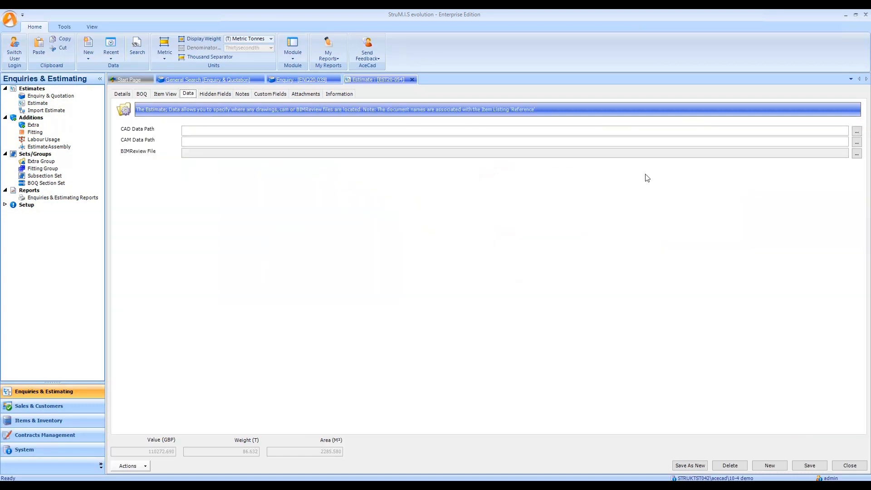
click(857, 154)
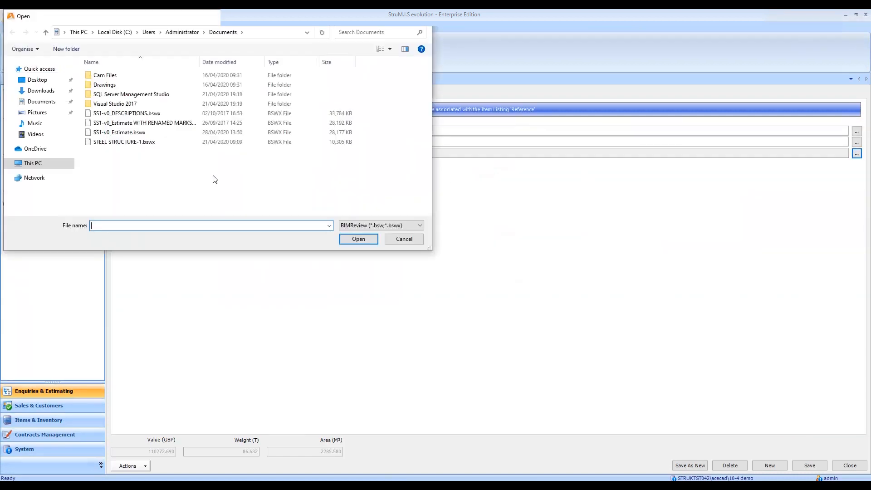
click(124, 132)
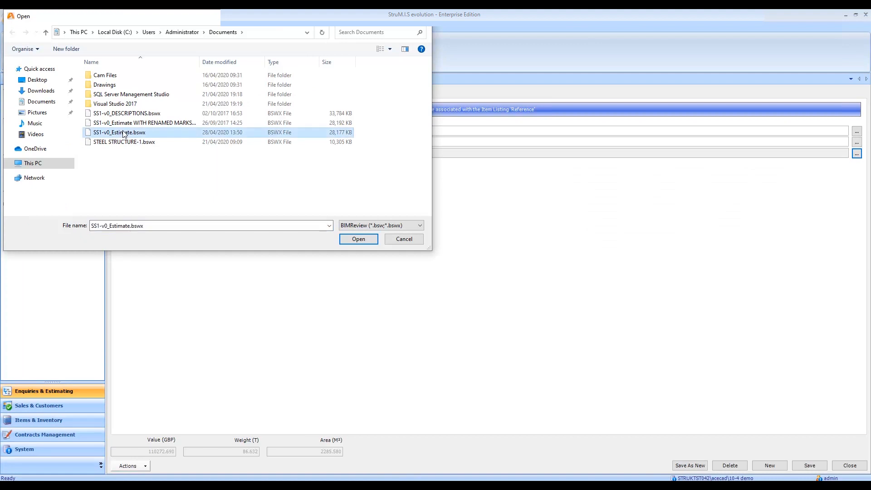
click(365, 240)
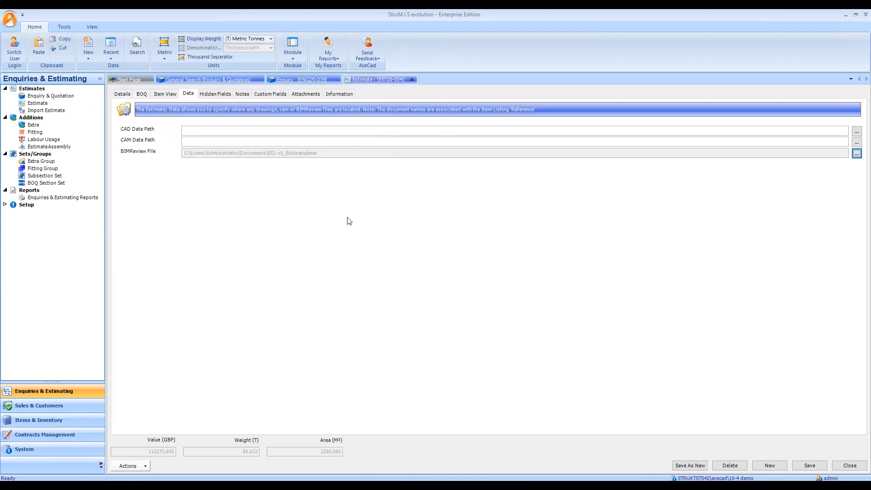
click(811, 466)
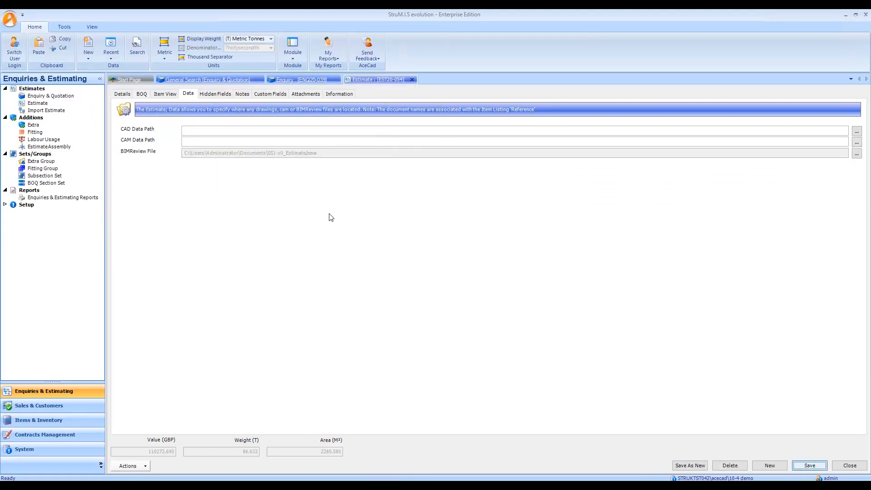
Highlight the BEAM section's RHS150X100X6.3 items with references M11 and M7 in the BIMReview model, keeping the item list visible beside it
click(142, 94)
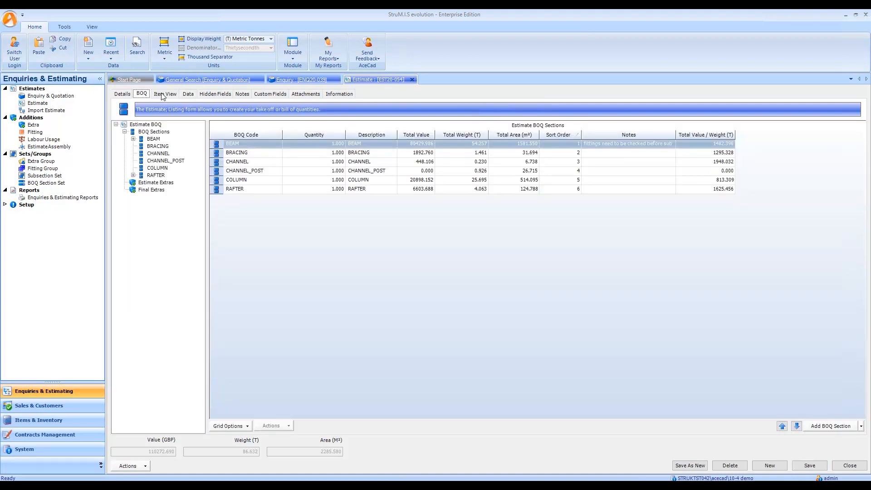
click(153, 139)
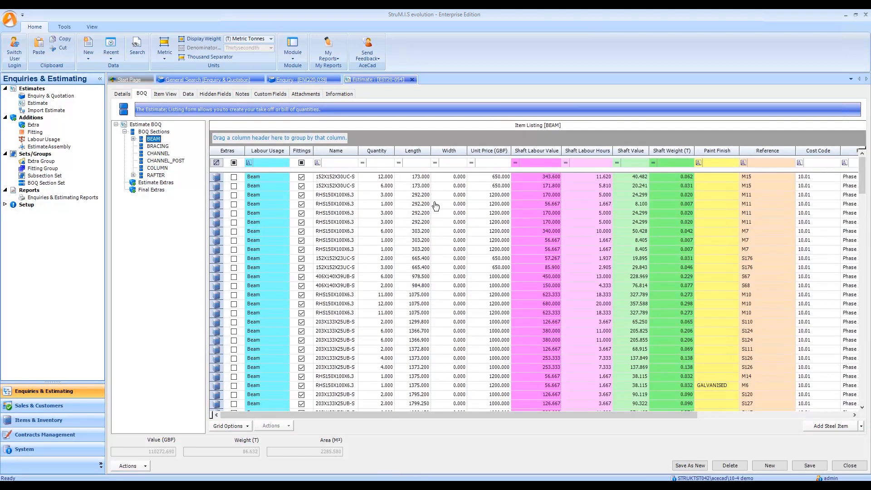
click(452, 205)
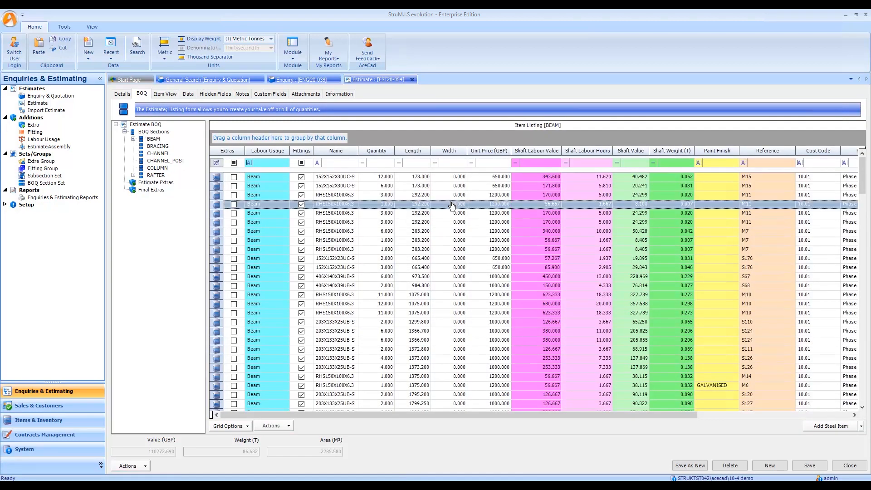
right_click(452, 205)
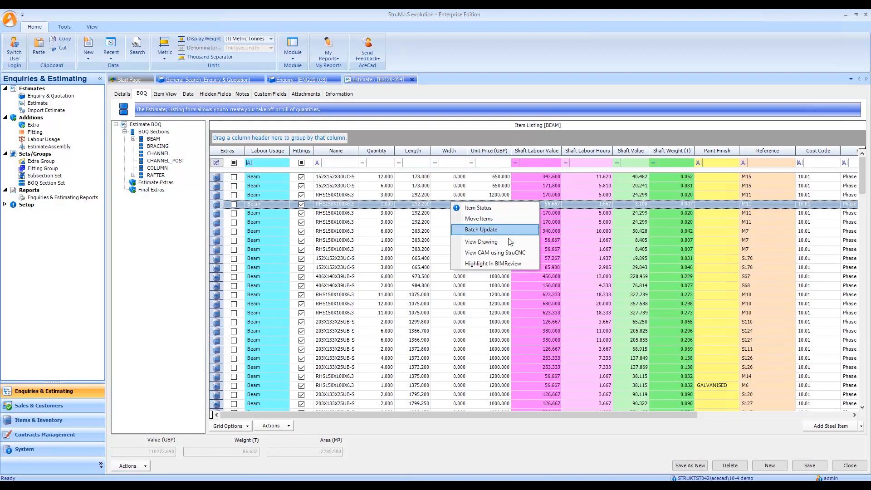
click(507, 263)
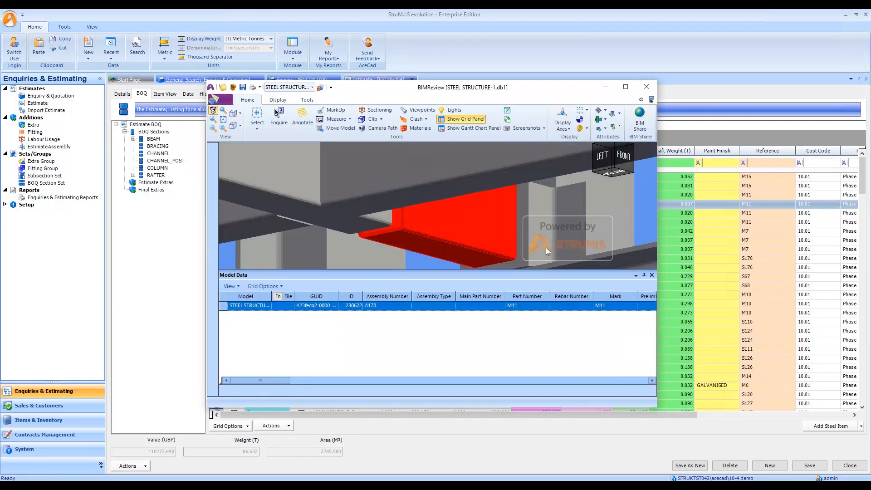
drag(505, 86, 711, 49)
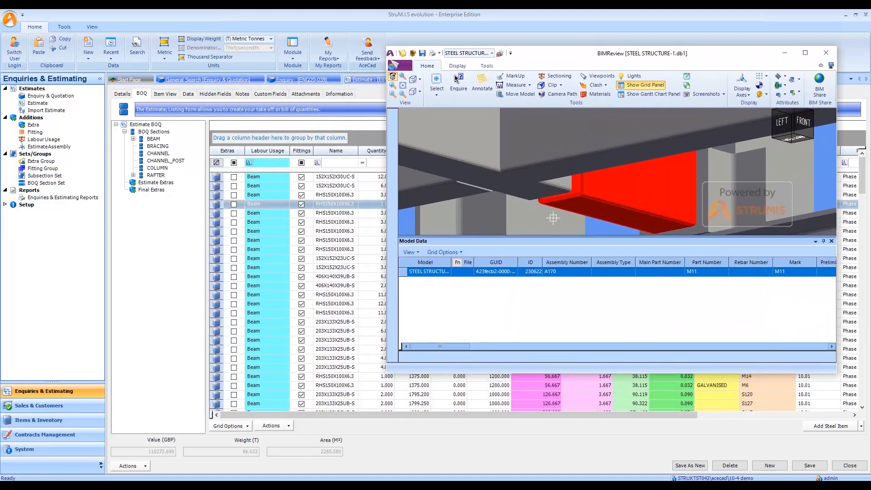
click(337, 223)
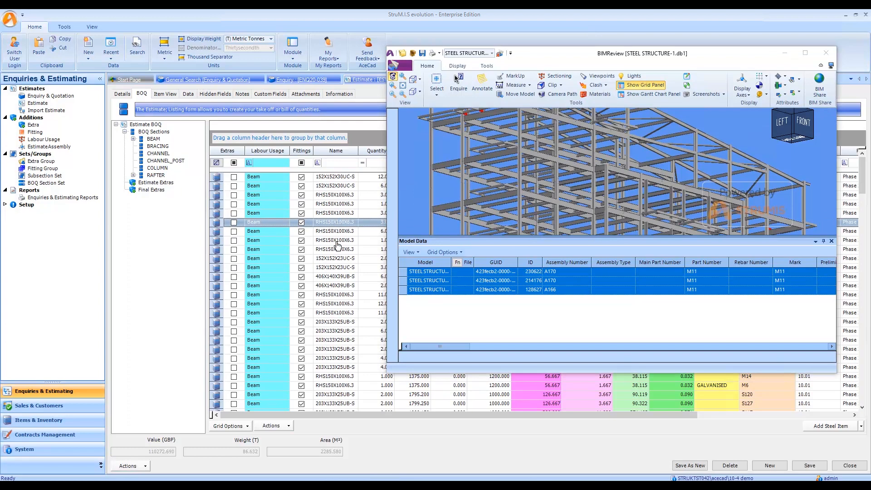
click(337, 241)
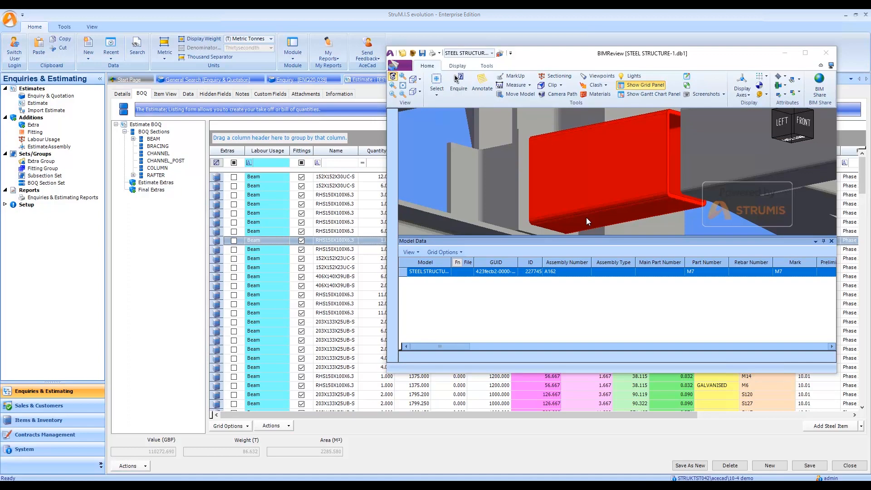
Enquire on the highlighted M7 beam in the BIMReview model and examine its attributes
right_click(620, 187)
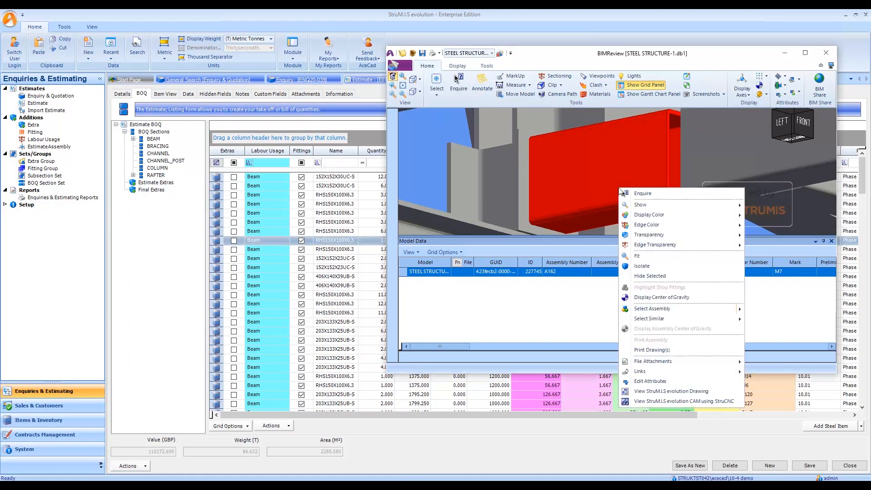
click(658, 194)
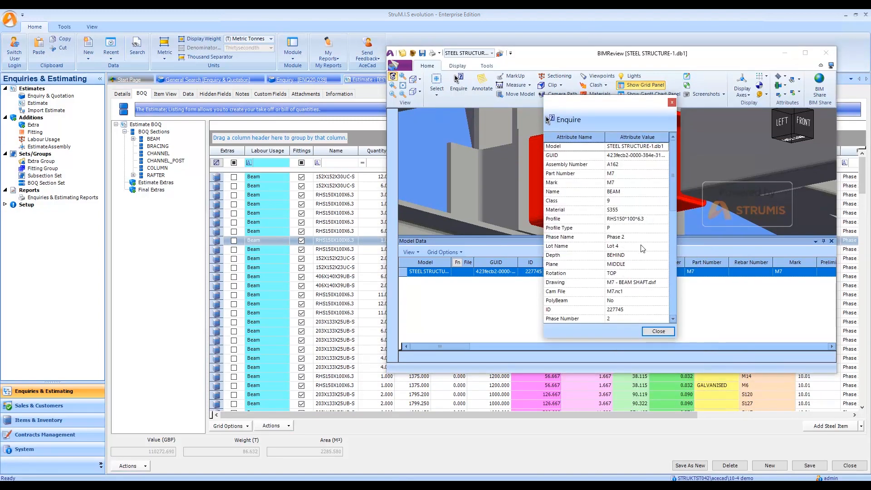
click(614, 258)
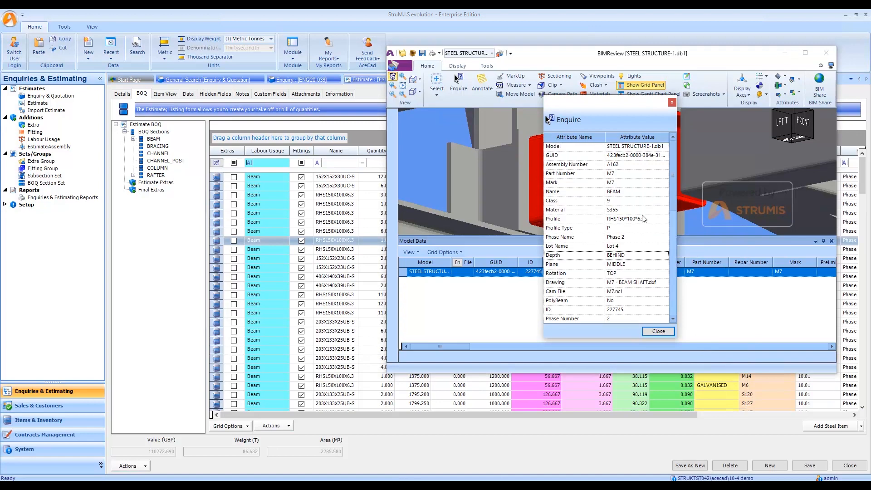
Finish reading the M7 beam's attributes and highlight the 203X133X25UB items S124 and S111 in the BIMReview model
scroll(648, 227, down, 1)
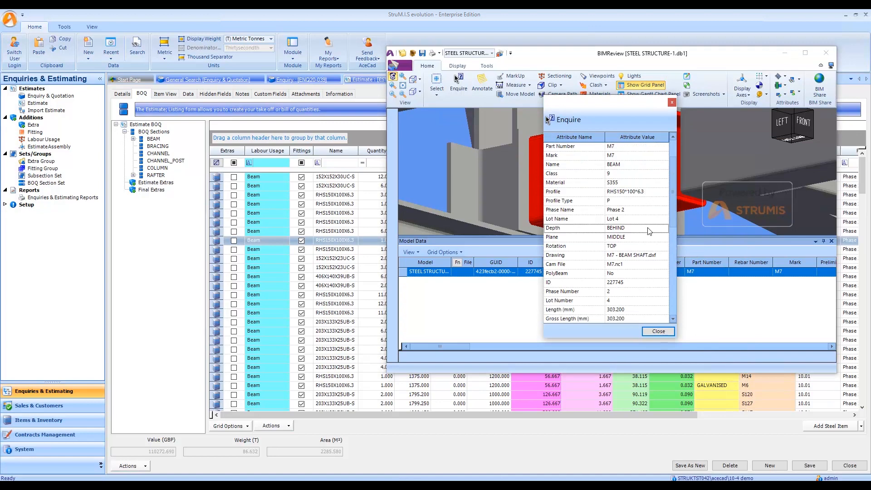
click(659, 331)
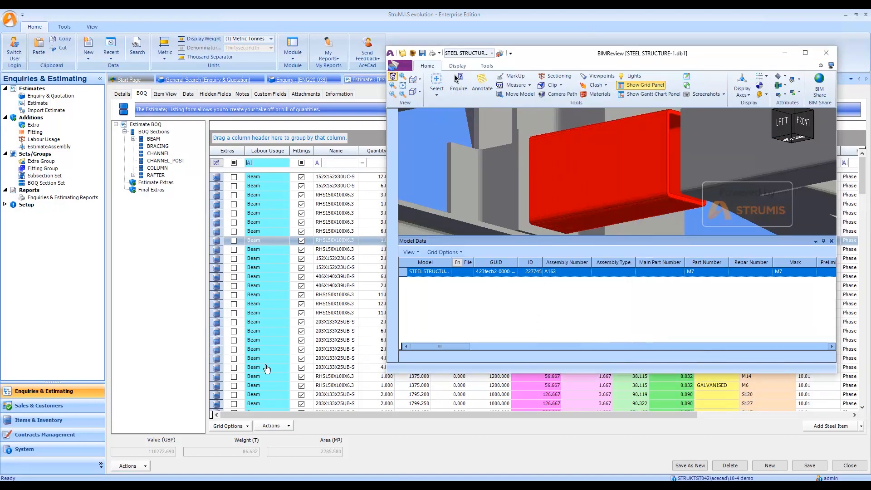
click(259, 340)
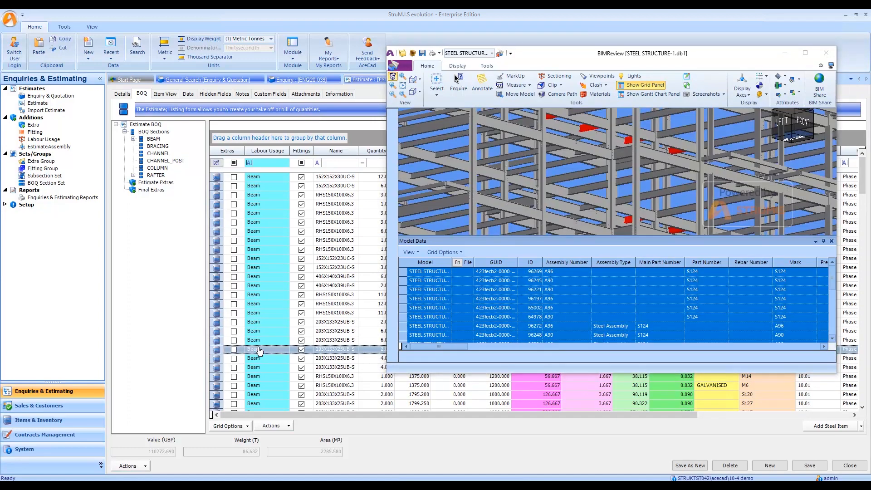
click(261, 349)
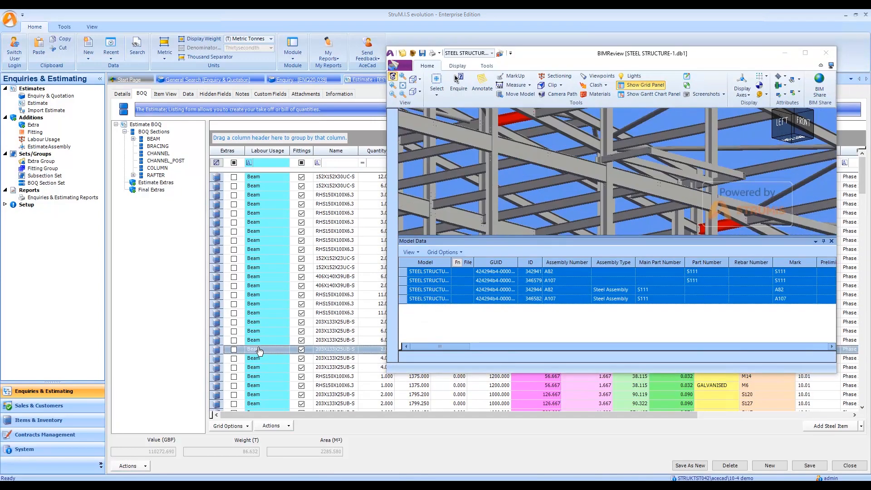
Close the BIMReview model and select an RHS150X100X6.3 item with reference M7 in the BEAM section
click(828, 53)
key(alt)
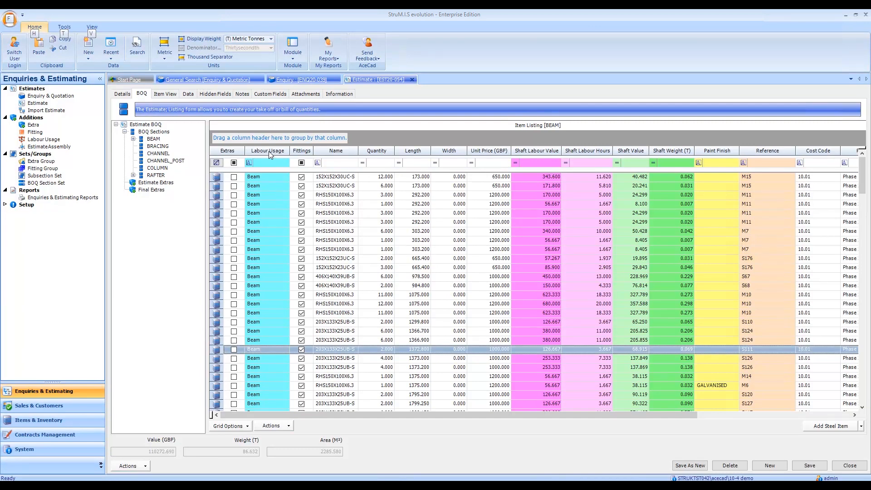
click(266, 239)
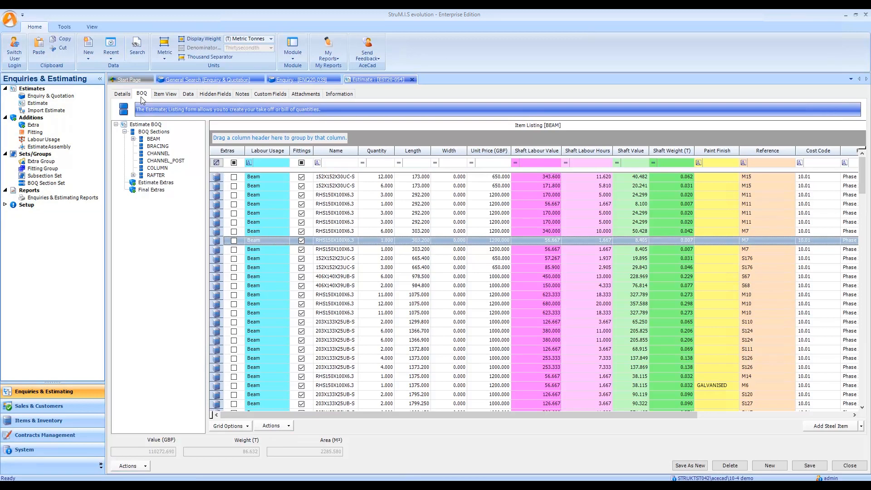
List all of the estimate's items from every subsection together in the Item View, without a name filter
click(165, 95)
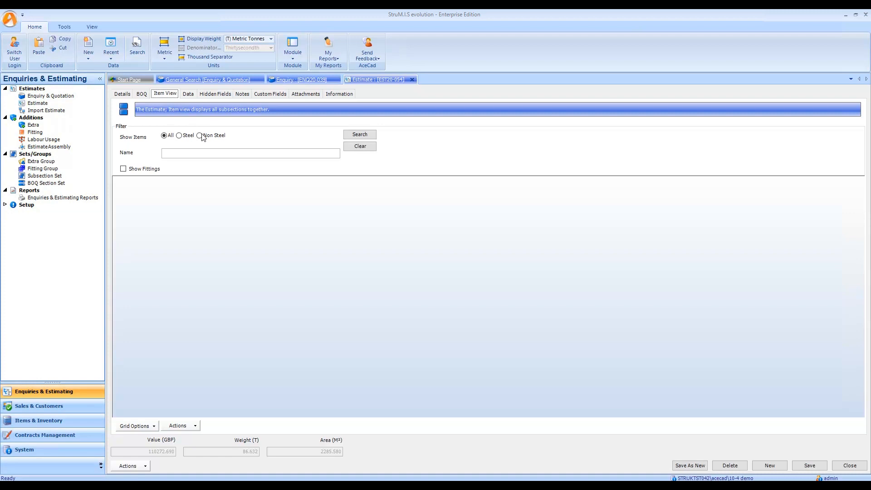
click(203, 152)
click(362, 136)
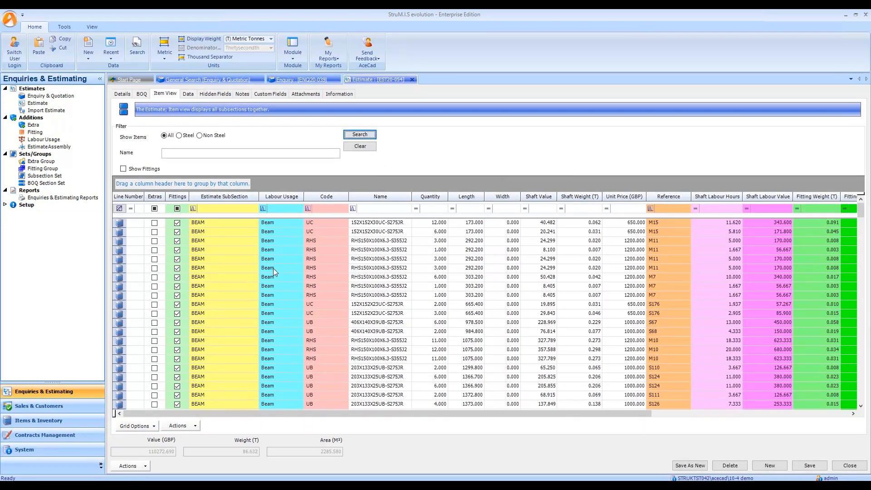
key(alt)
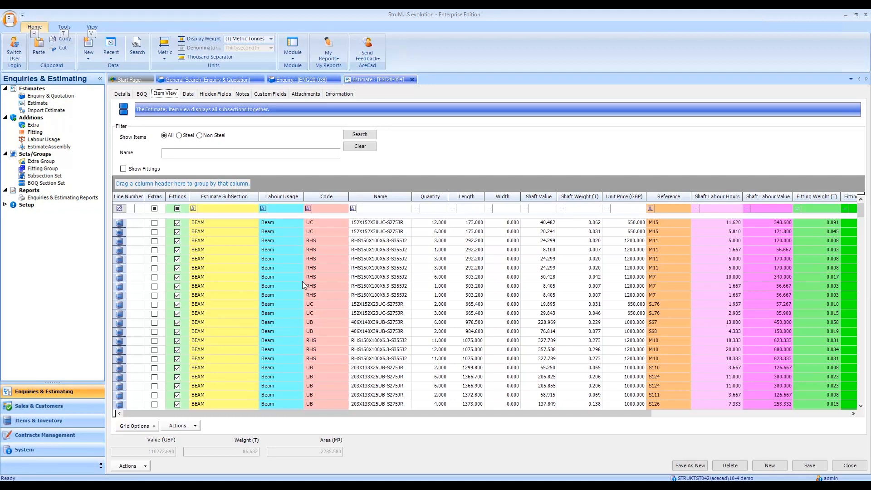
Filter the items by code uc and try grouping them by Estimate SubSection before removing the grouping
click(319, 209)
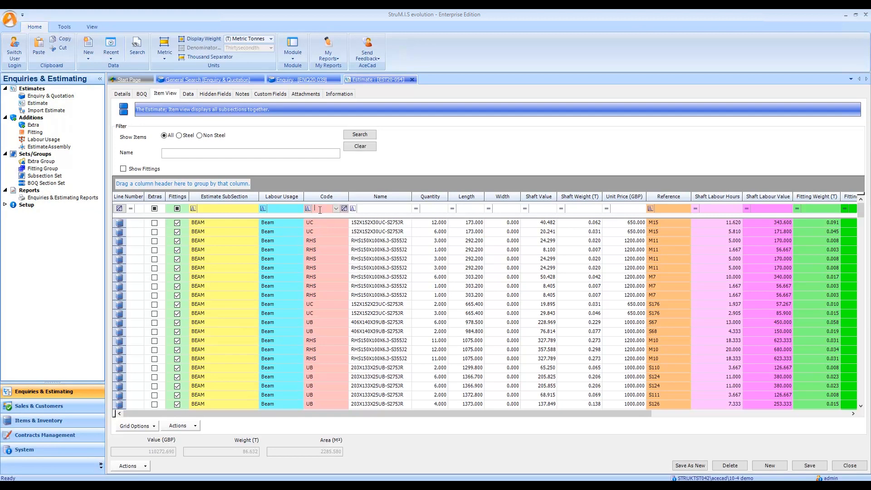
text(uc)
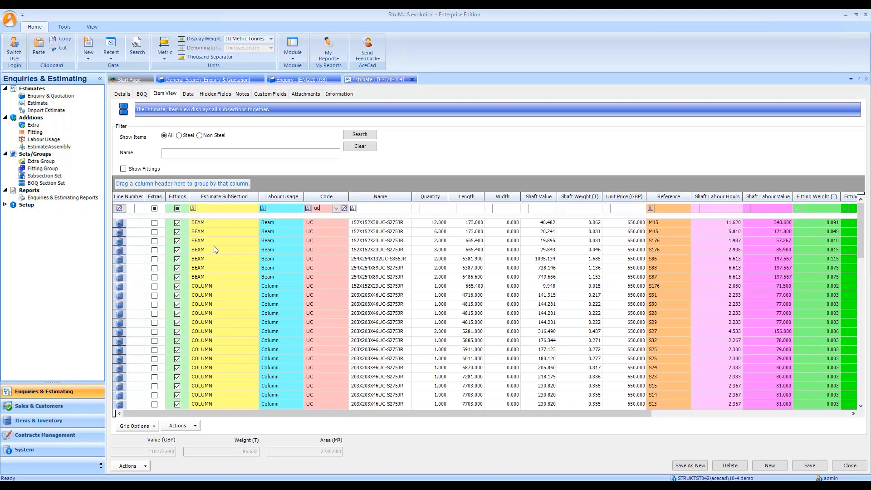
drag(224, 198, 199, 183)
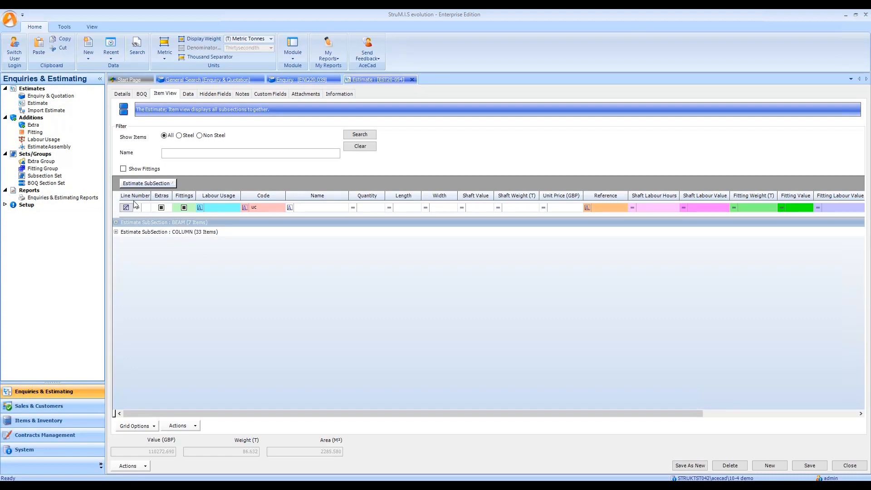
drag(149, 184, 192, 198)
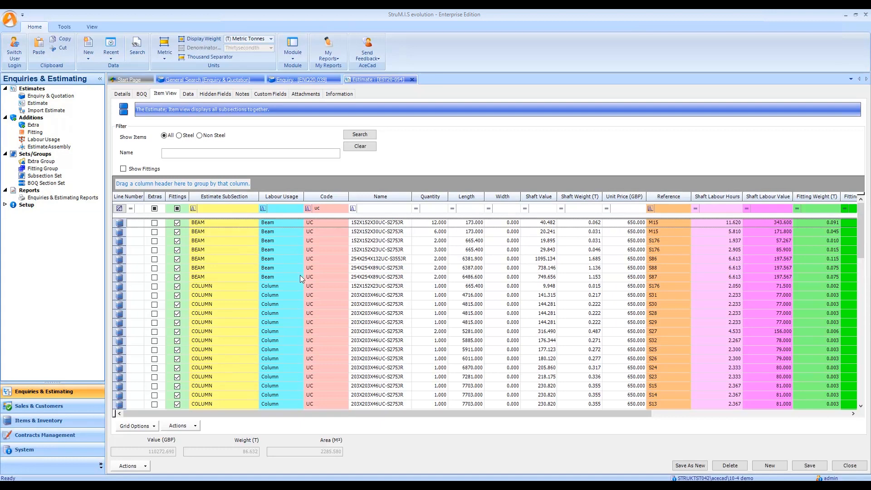
Filter the item list by code CHS, and replace that filter with code PFC
mouse_move(341, 209)
click(336, 209)
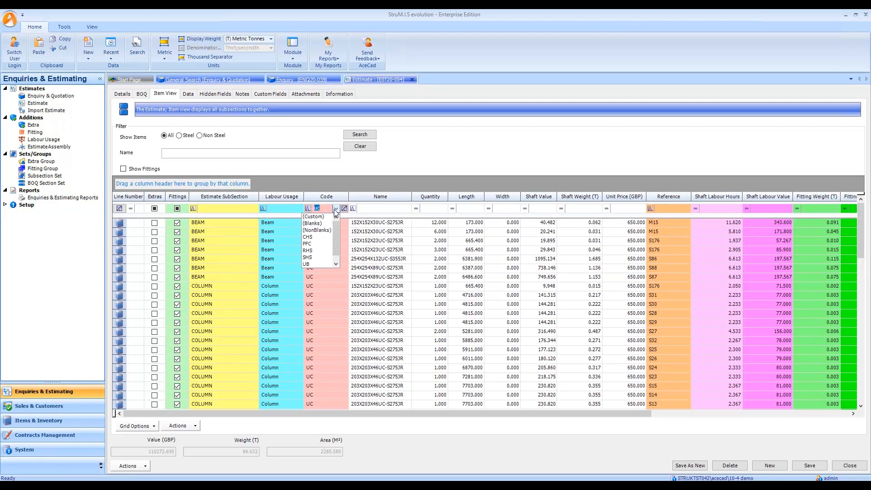
click(315, 238)
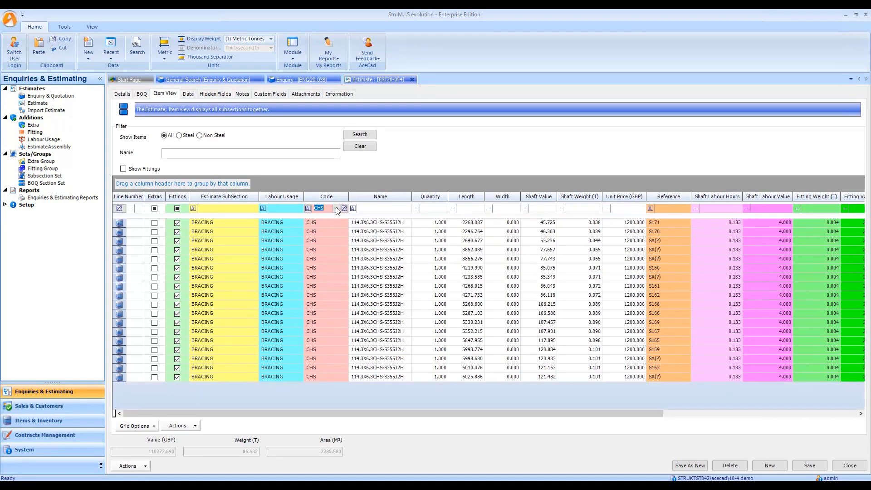
click(337, 209)
click(316, 244)
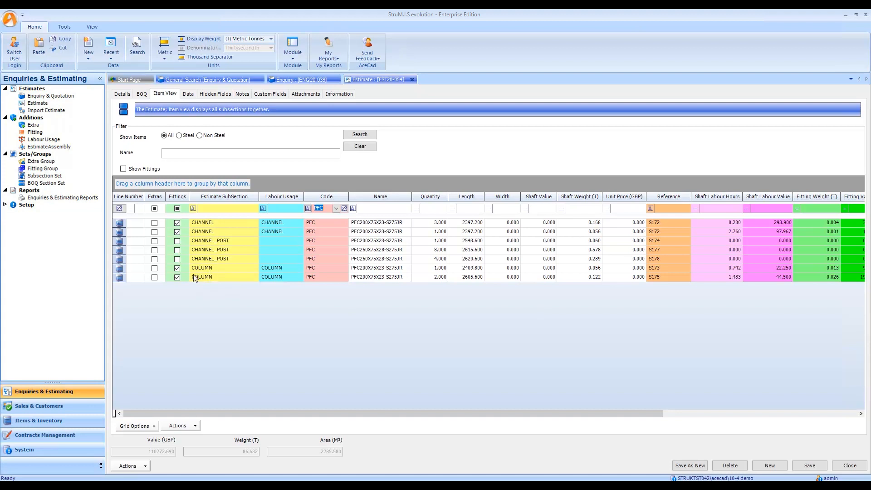
Batch update all the listed PFC items with a unit price of 750 and (T) Tonnes as the unit
drag(117, 225, 120, 281)
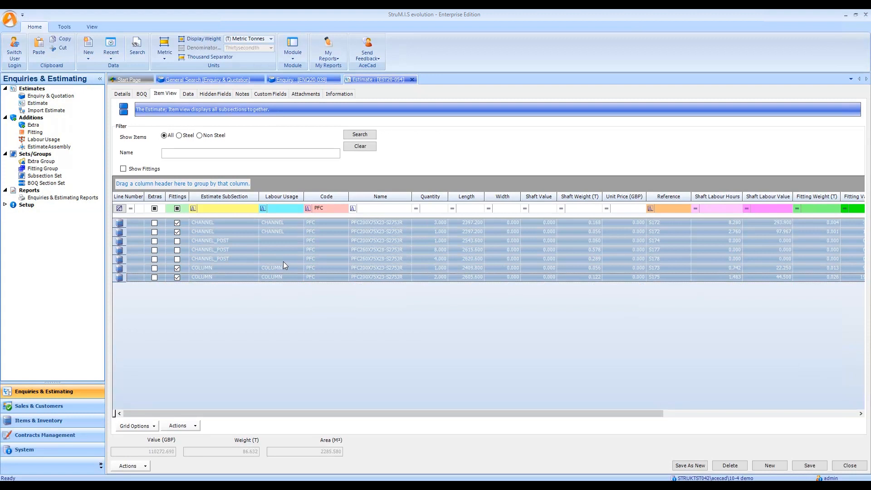
click(184, 425)
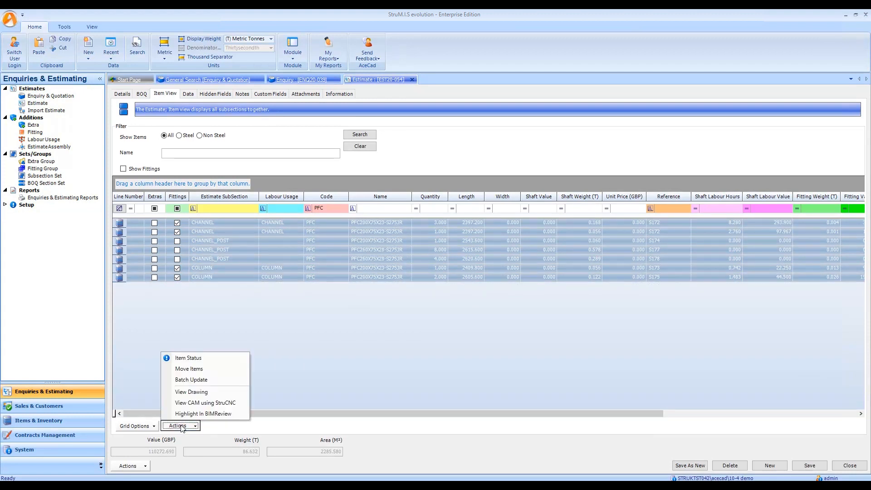
click(200, 380)
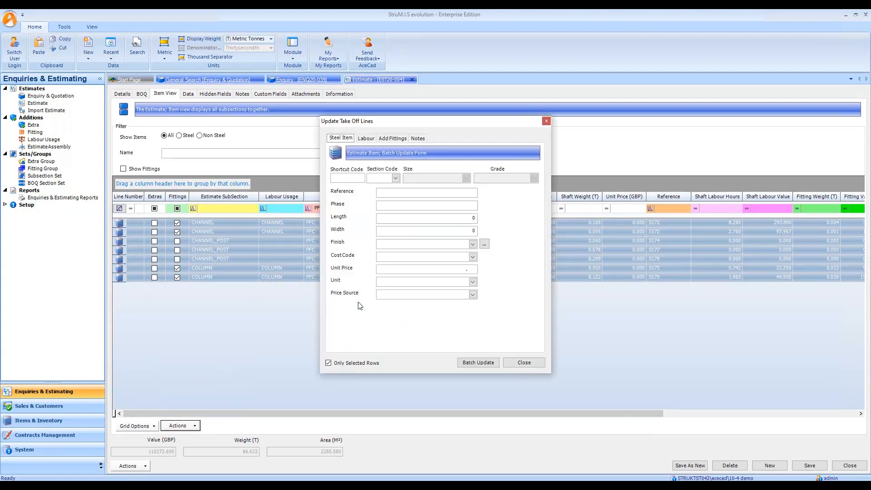
click(462, 267)
text(750)
click(472, 282)
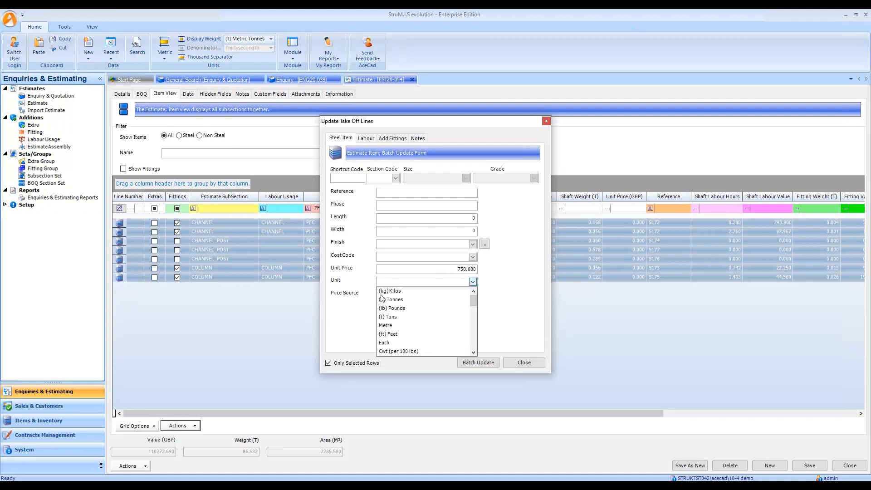
click(387, 300)
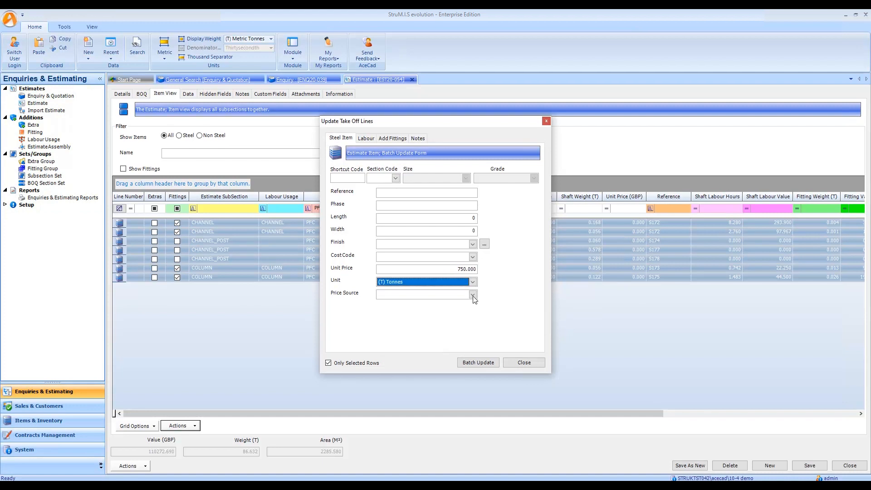
click(476, 363)
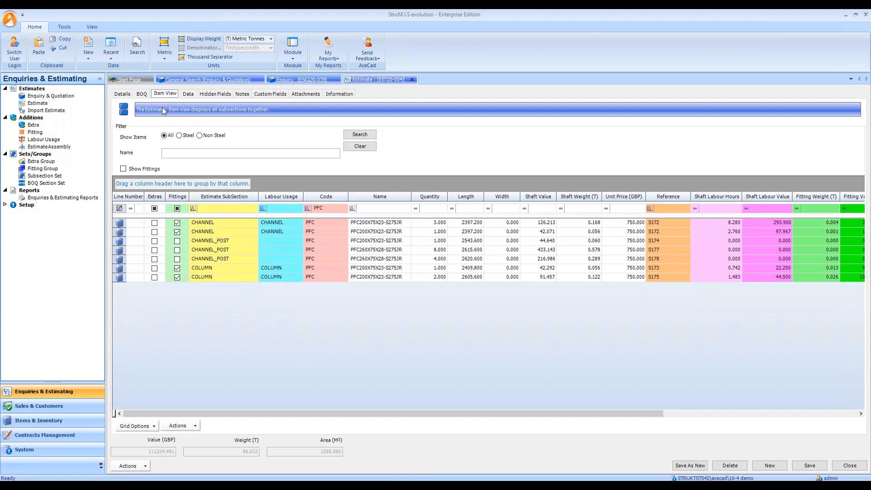
Start a non-steel item in the BOQ's CHANNEL_POST section and choose M20*60-8.8XOX as its item
click(144, 96)
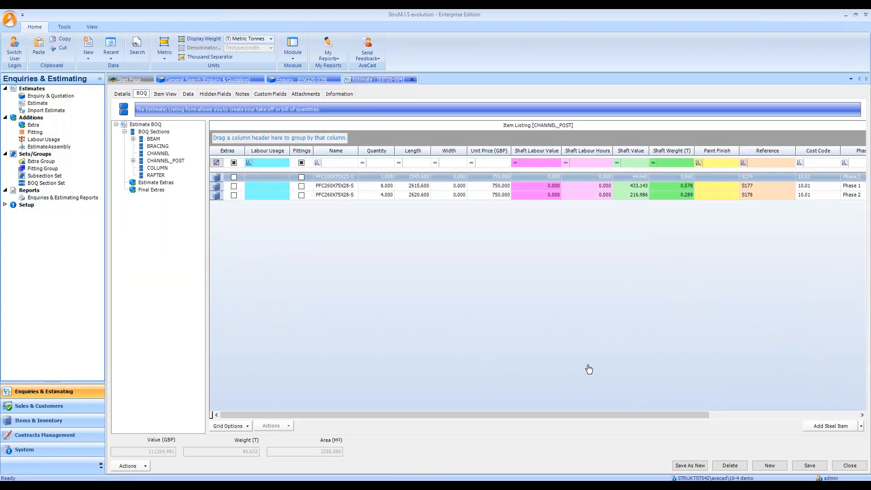
click(862, 427)
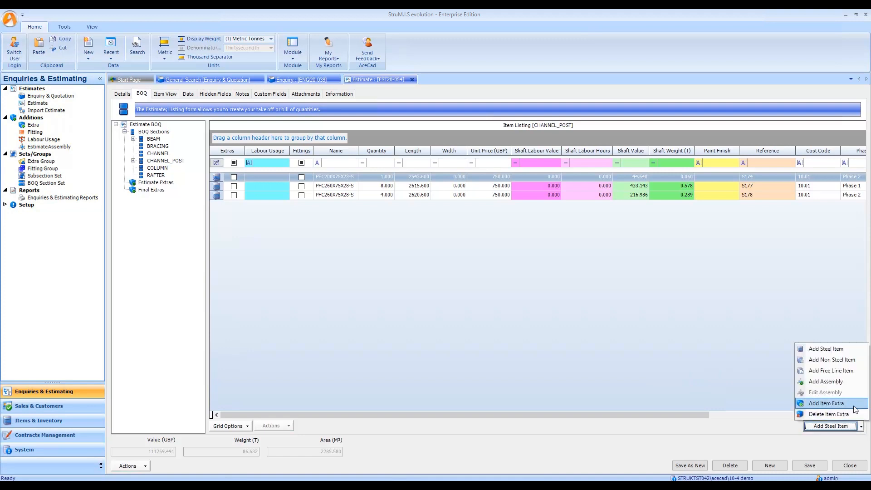
click(839, 361)
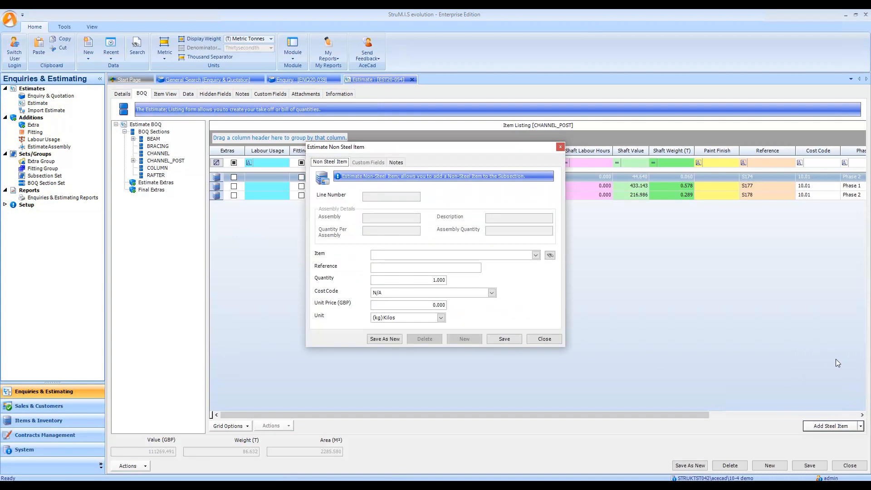
click(400, 253)
text(M12*40-8.8XOX)
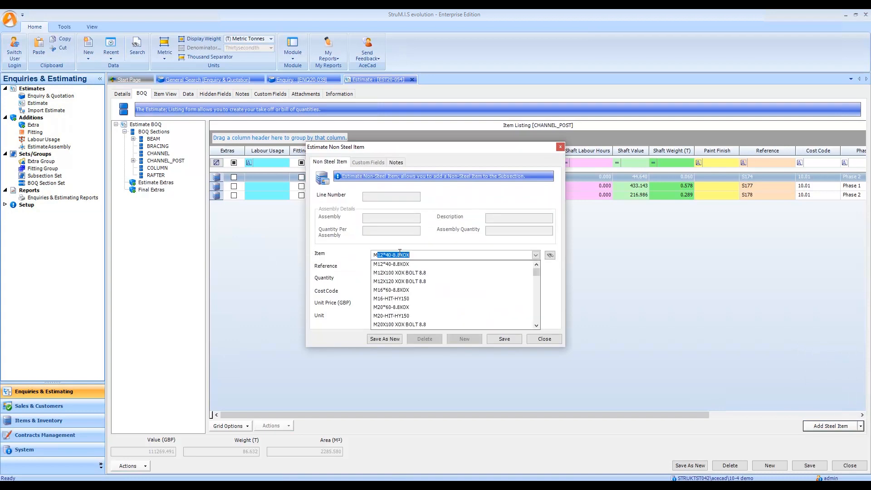
click(392, 308)
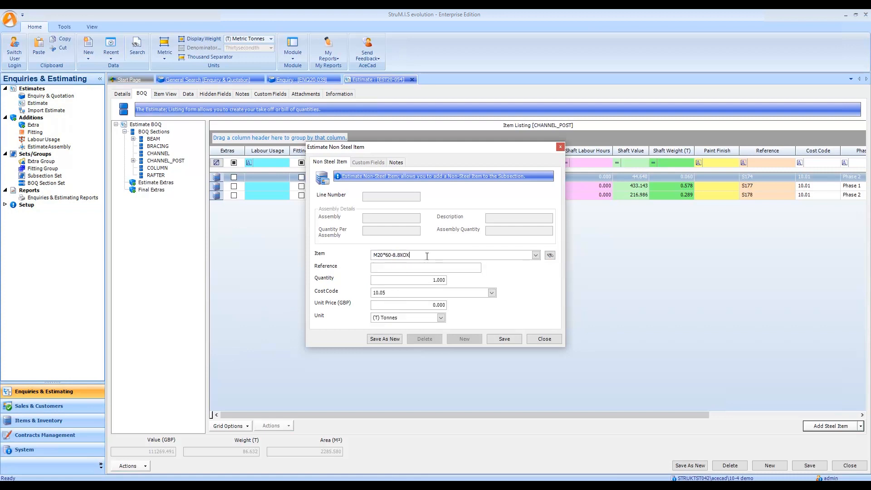
Give the M20*60-8.8XOX item a quantity of 100, a unit price of 1.50 GBP and the unit Each, and save it as new
click(416, 279)
text(10)
key(Tab)
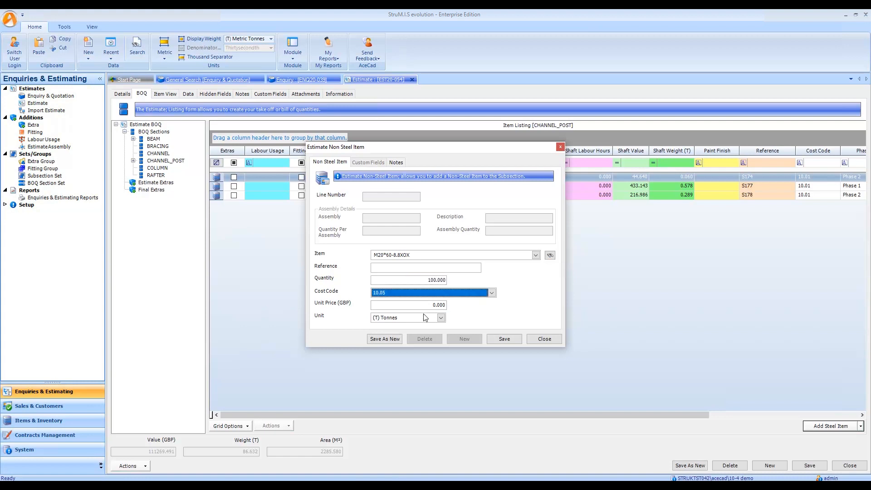
key(Tab)
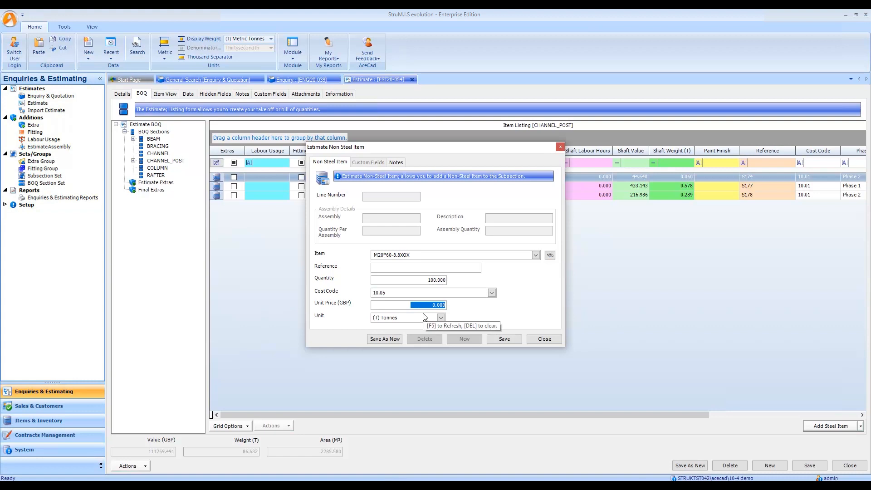
text(1.50)
click(441, 318)
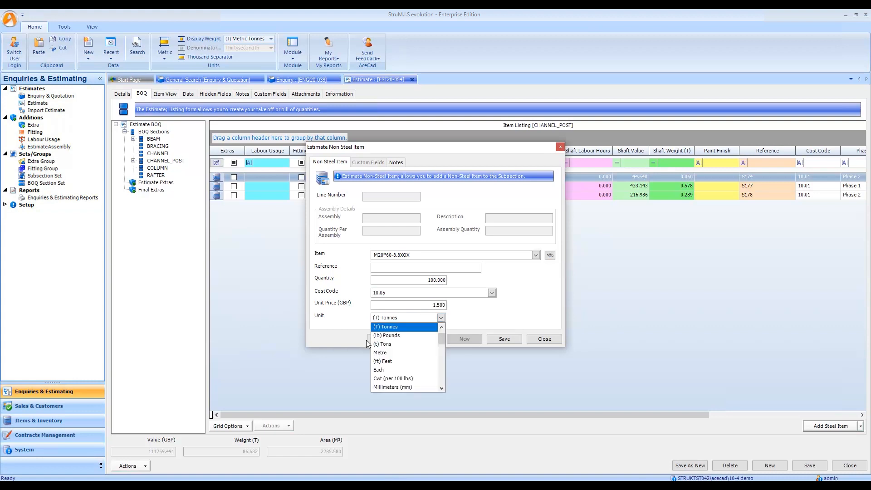
click(386, 370)
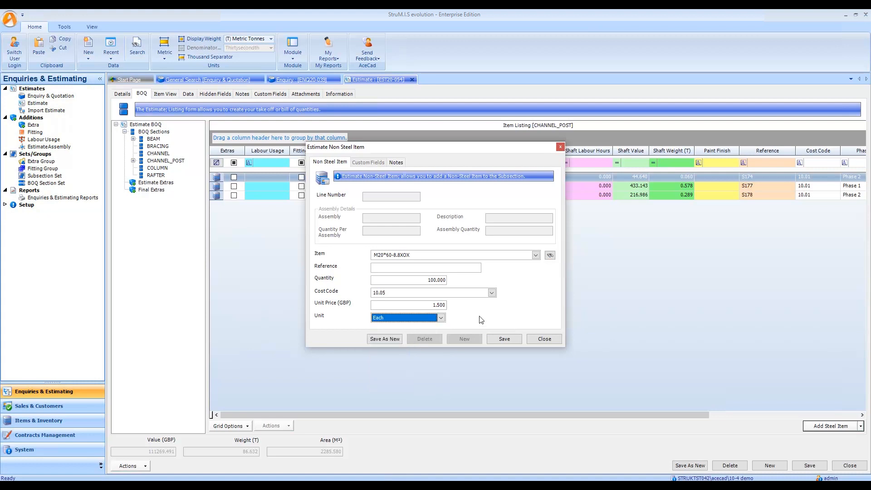
click(385, 339)
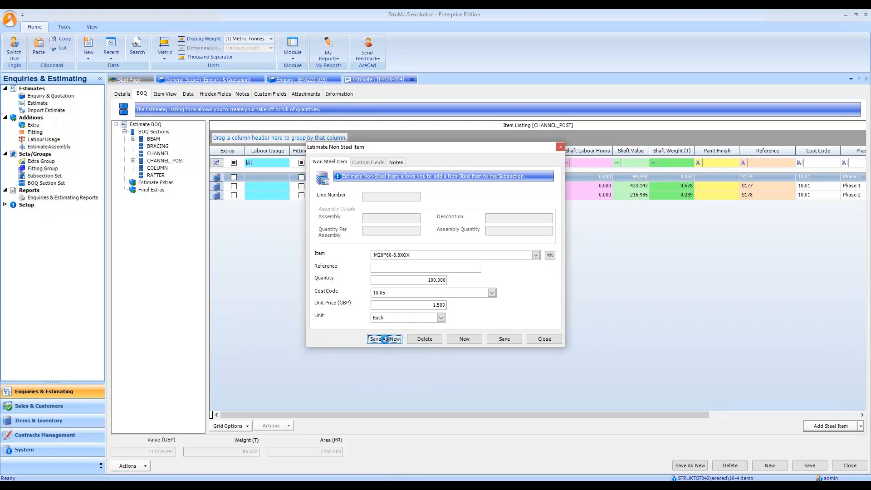
click(552, 339)
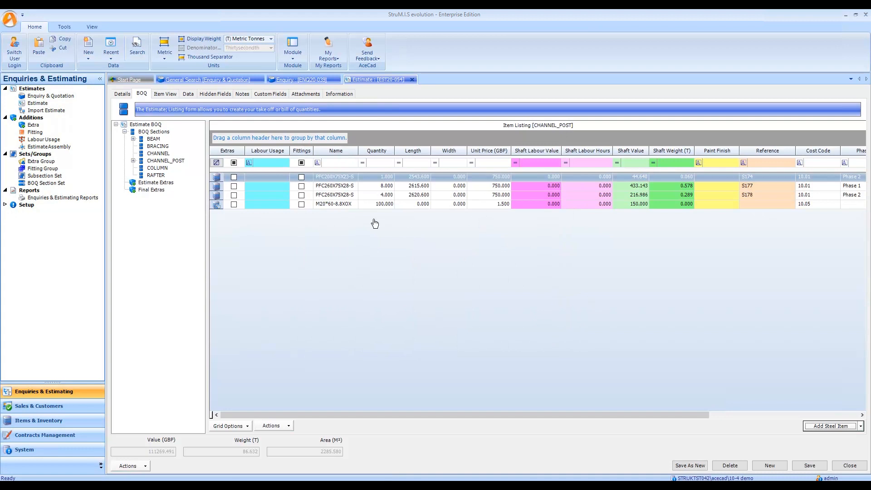
Start a free line item in the CHANNEL_POST section with line text Hilti Resin, a quantity of 100 and a weight of 0.001 T each
click(861, 426)
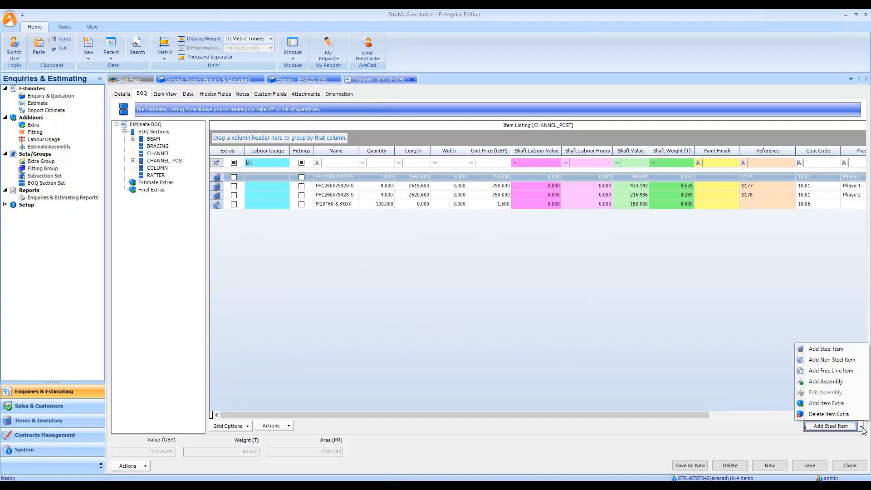
click(834, 371)
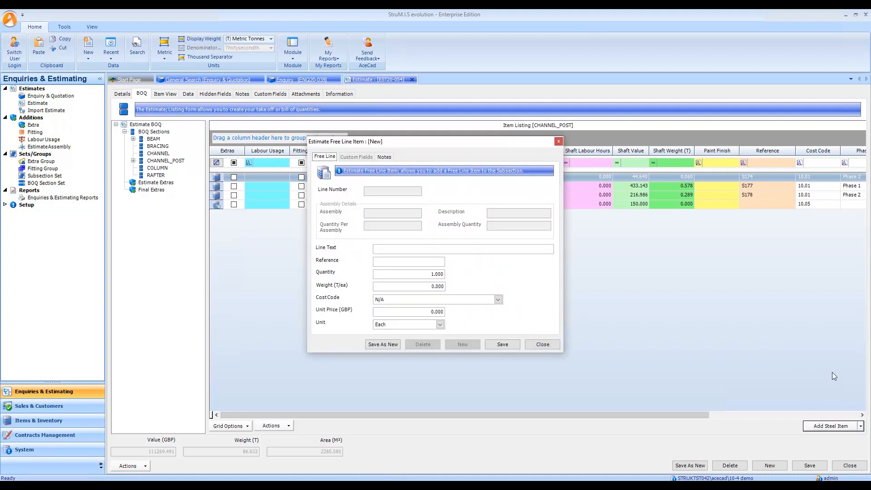
click(388, 248)
text(Hilti Resin)
key(Tab)
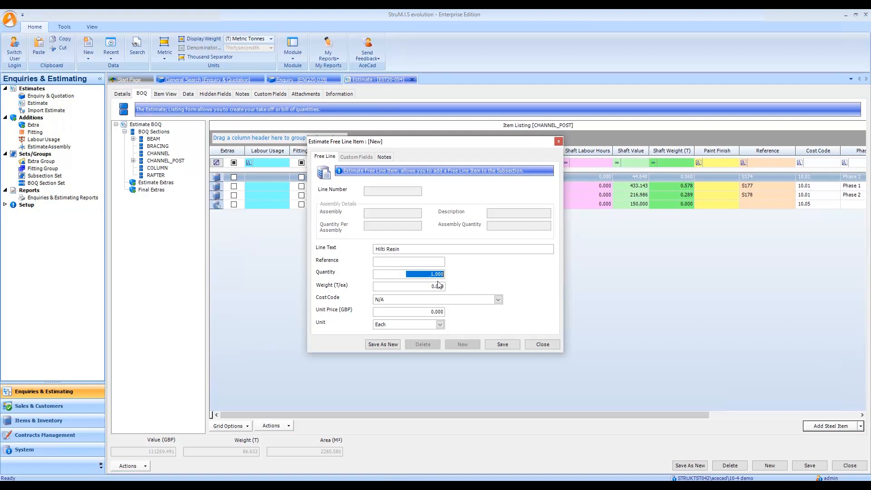
text(100.)
click(421, 287)
text(0.00)
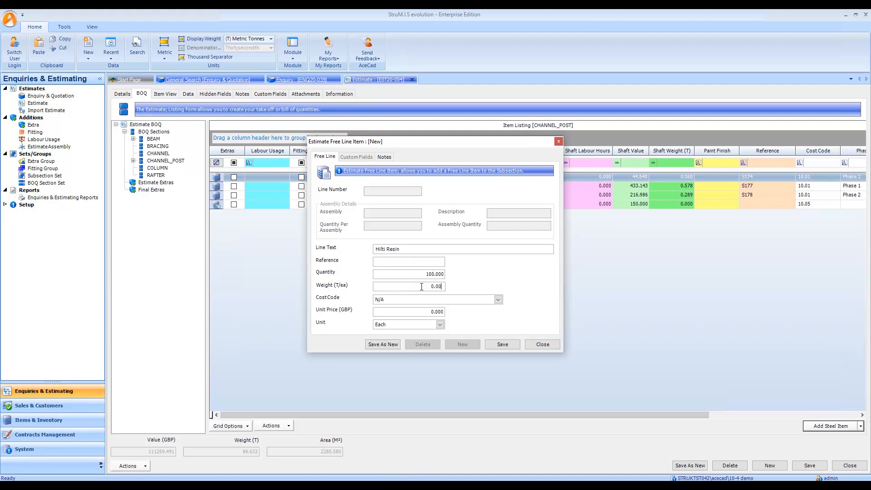
text(1)
key(Tab)
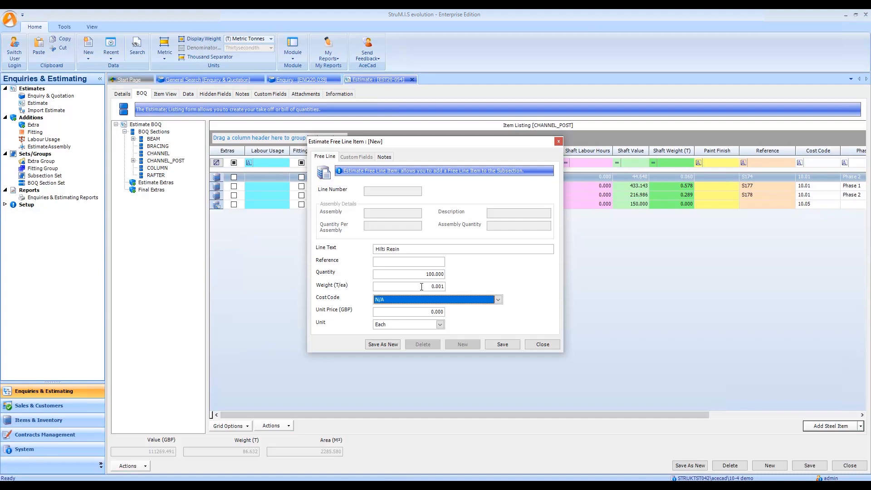
Give the Hilti Resin line cost code 10.06 Anchor Rods / Holding Down Bolts and a unit price of 2.50 GBP, and save it as new
click(498, 302)
click(498, 300)
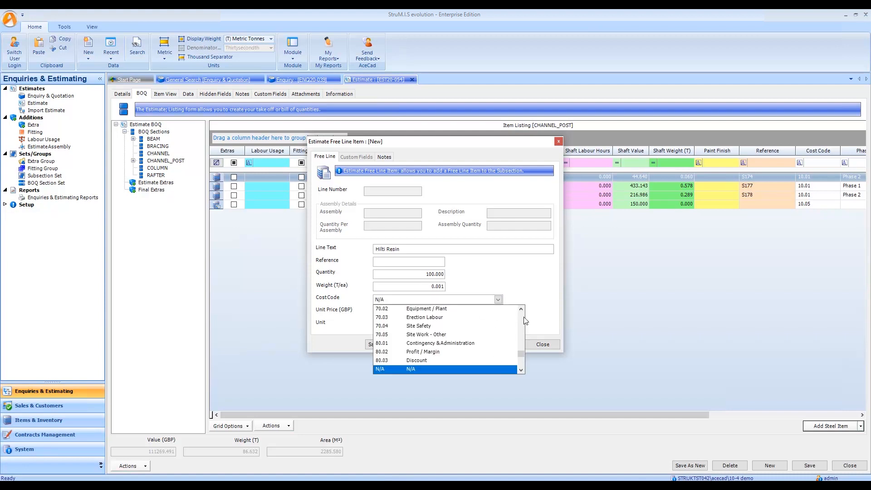
scroll(526, 321, up, 2)
scroll(526, 321, up, 5)
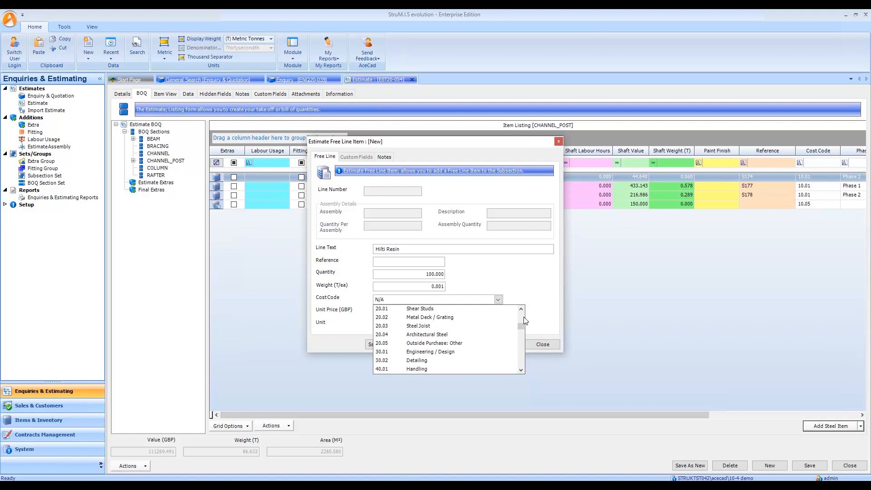
scroll(525, 321, up, 3)
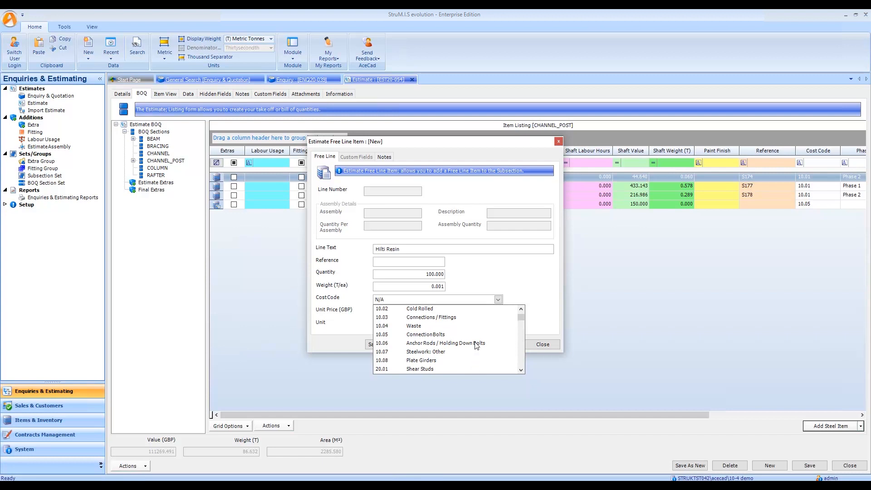
click(431, 343)
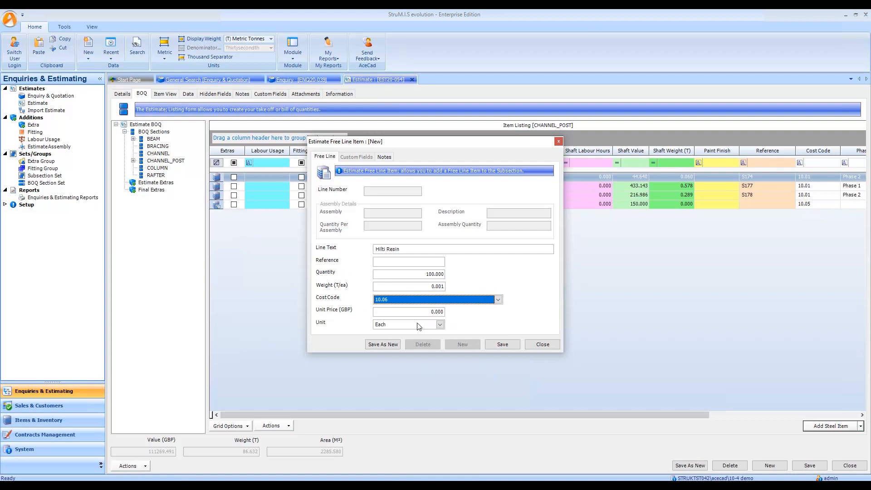
click(422, 312)
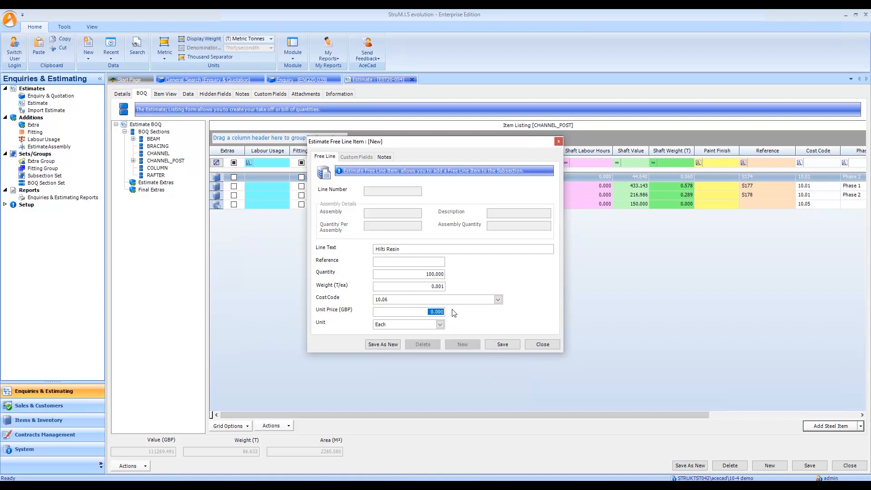
text(2.50)
click(391, 345)
click(544, 346)
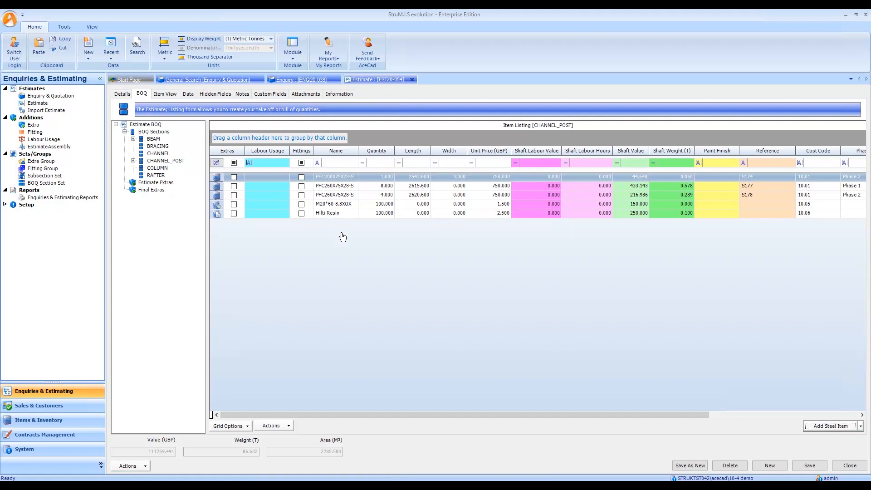
Batch update the selected M20*60-8.8XOX item with the reference Bought Out Items
click(338, 204)
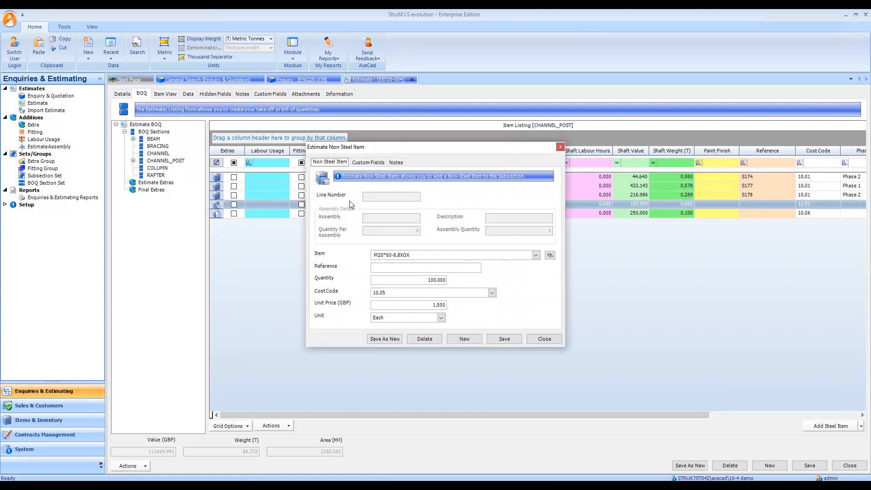
click(403, 268)
click(557, 339)
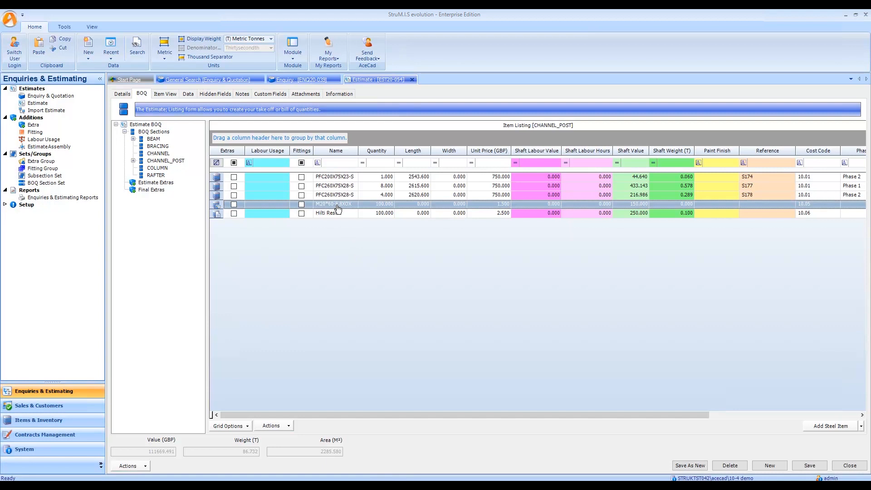
click(281, 426)
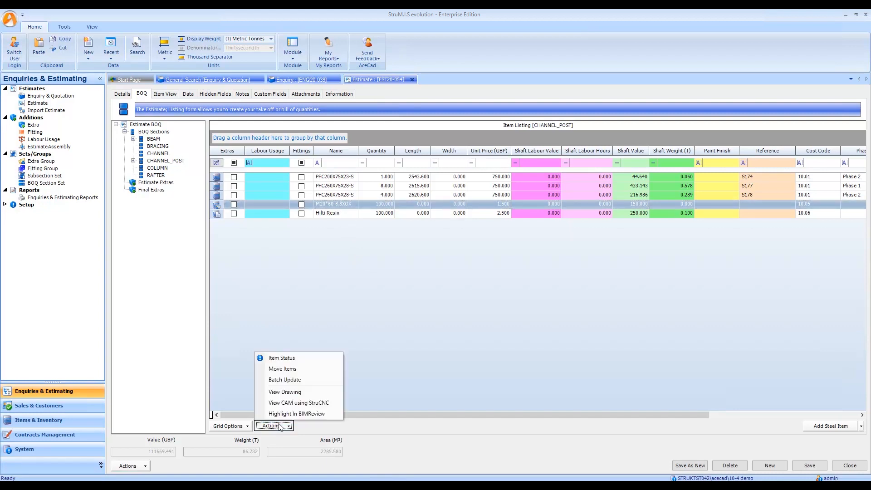
click(286, 380)
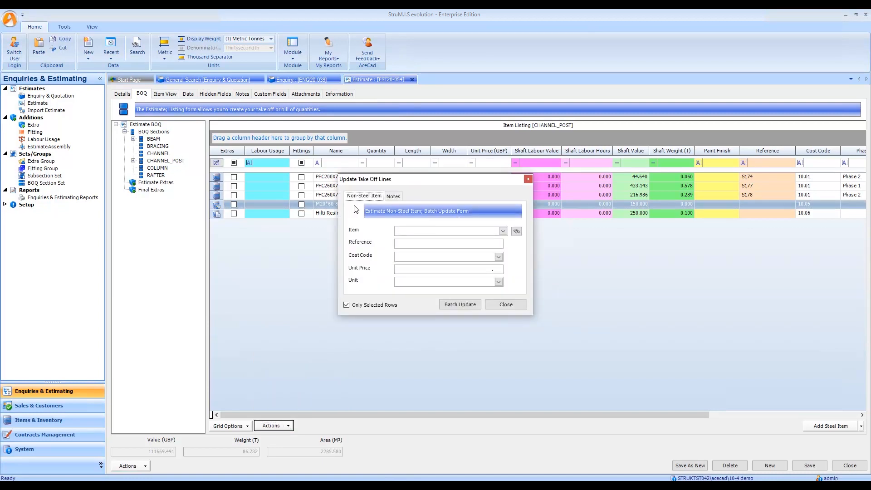
drag(453, 181, 602, 201)
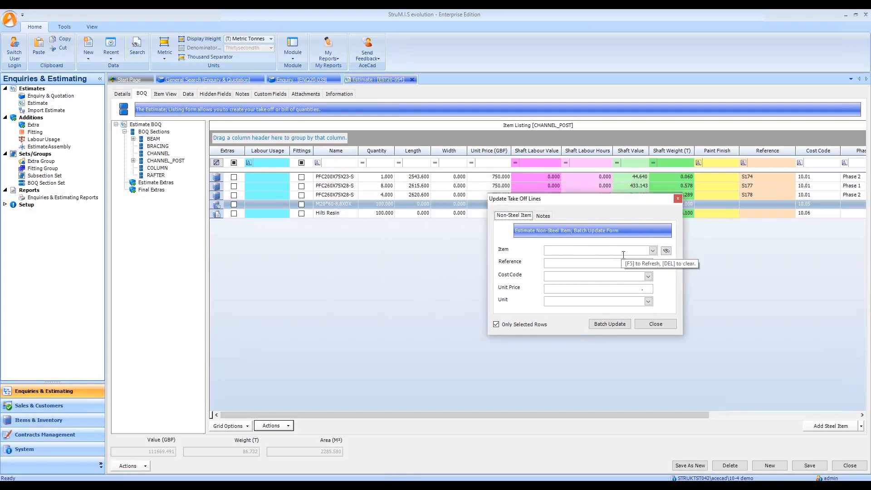
click(625, 264)
text(B)
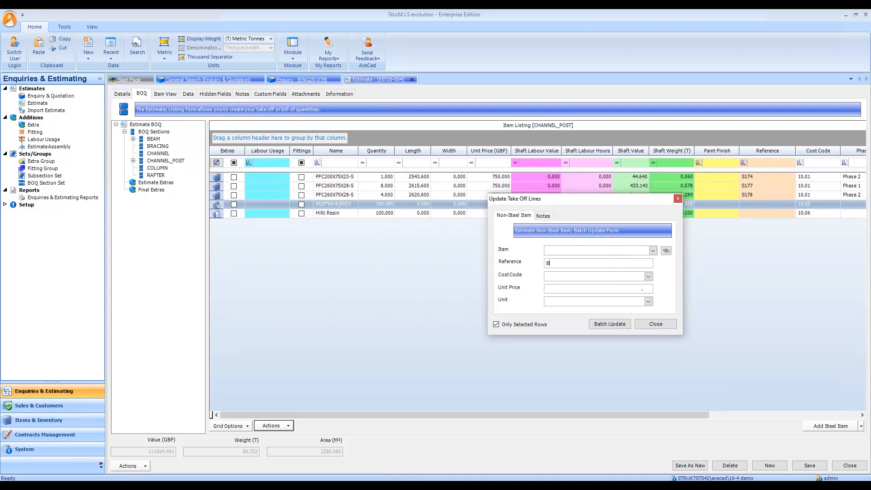
text(ought Out Items)
click(610, 324)
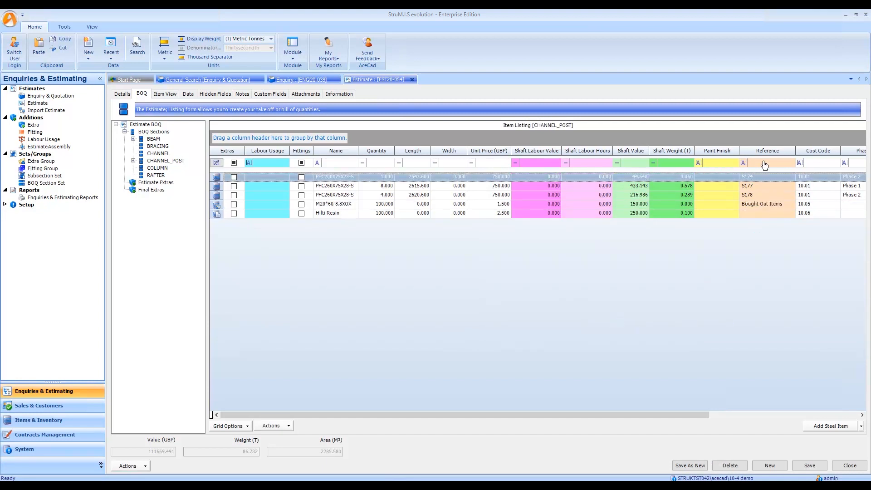
Batch update the Hilti Resin line with the reference Bought Out Items
click(337, 214)
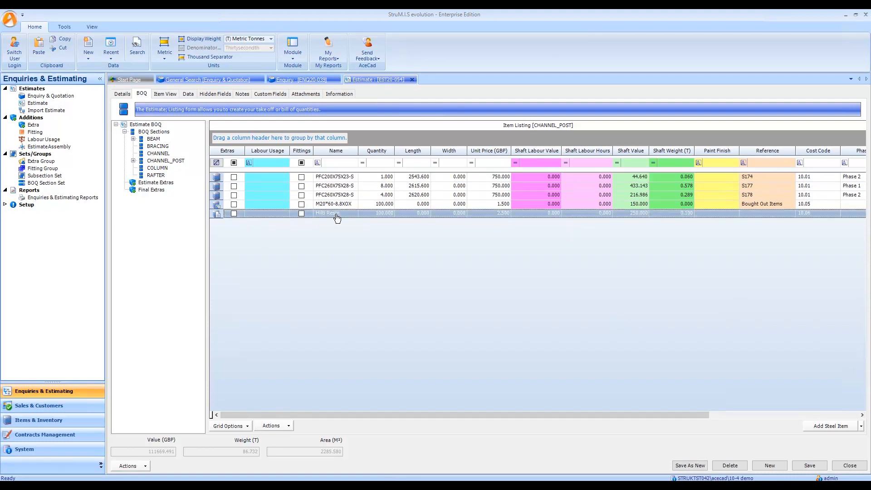
click(273, 425)
click(286, 380)
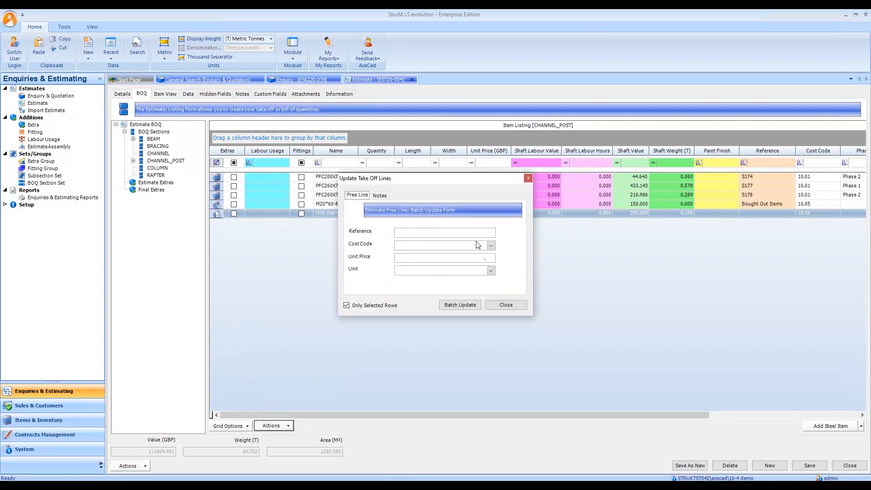
click(466, 233)
text(Bought Out Items)
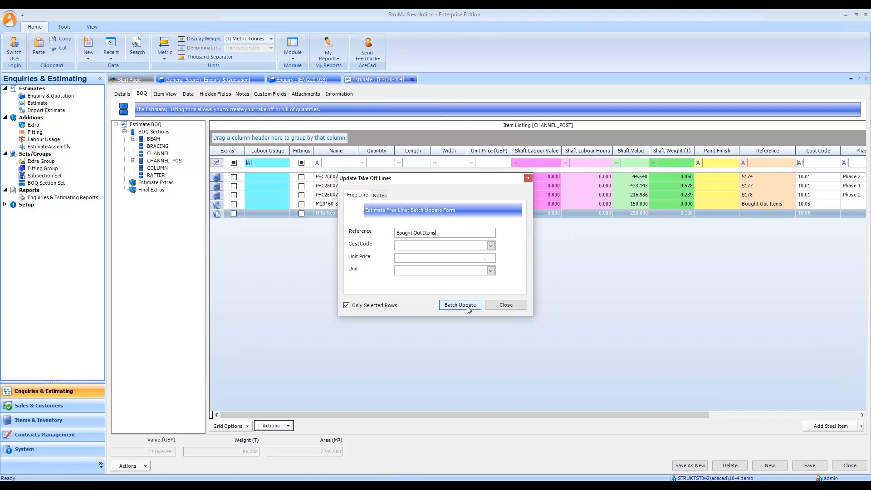
click(460, 305)
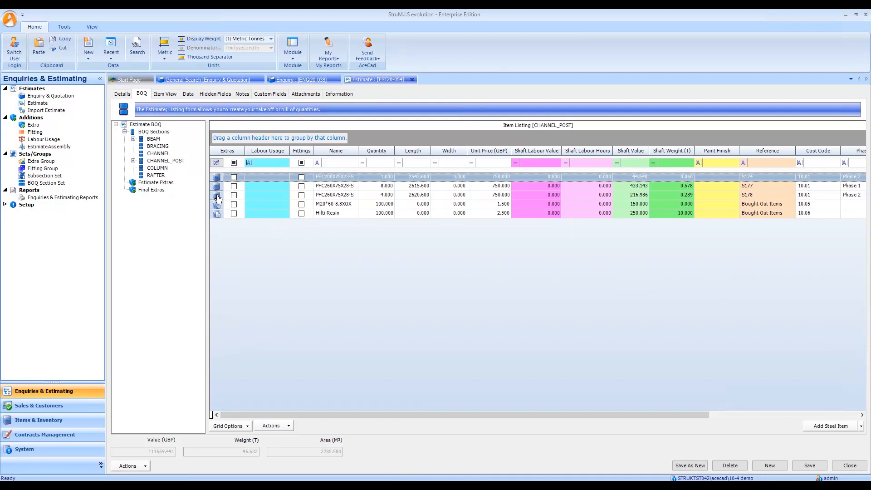
Batch update the three PFC items in the CHANNEL_POST section to apply the CHANNEL POST labour usage
drag(217, 197, 216, 179)
right_click(335, 186)
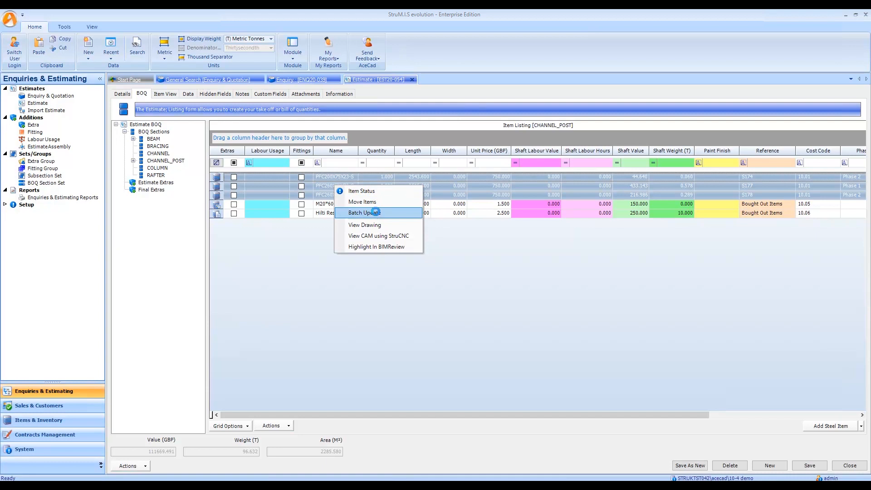
click(378, 213)
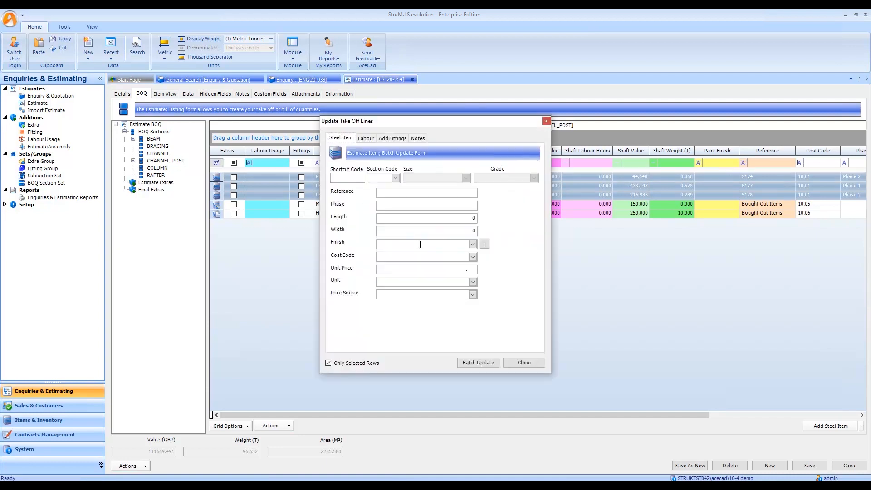
click(366, 139)
click(478, 191)
text(CHANNEL)
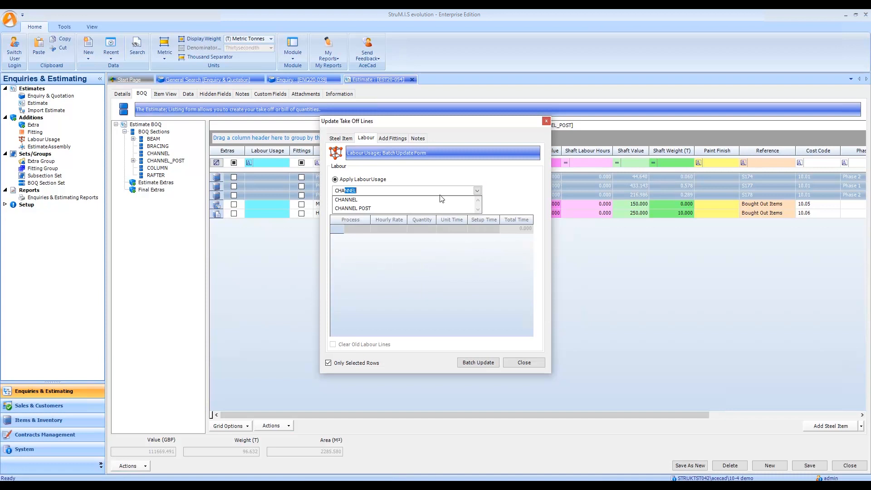
click(368, 209)
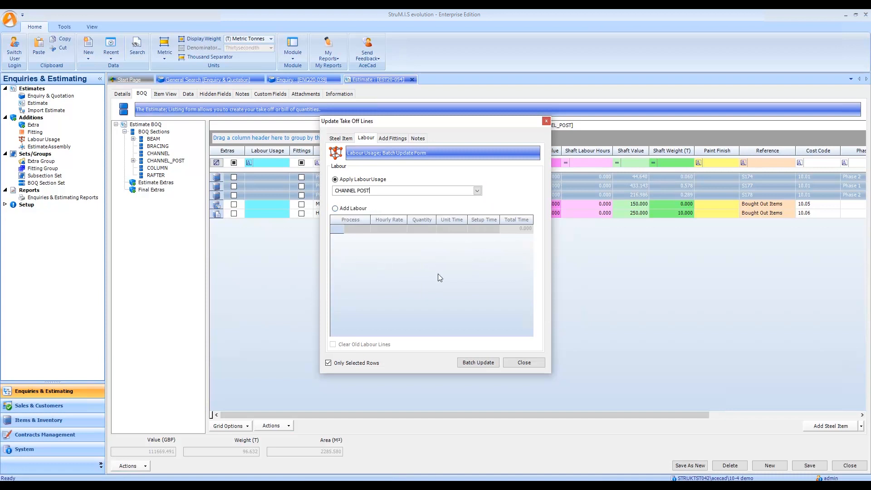
click(479, 363)
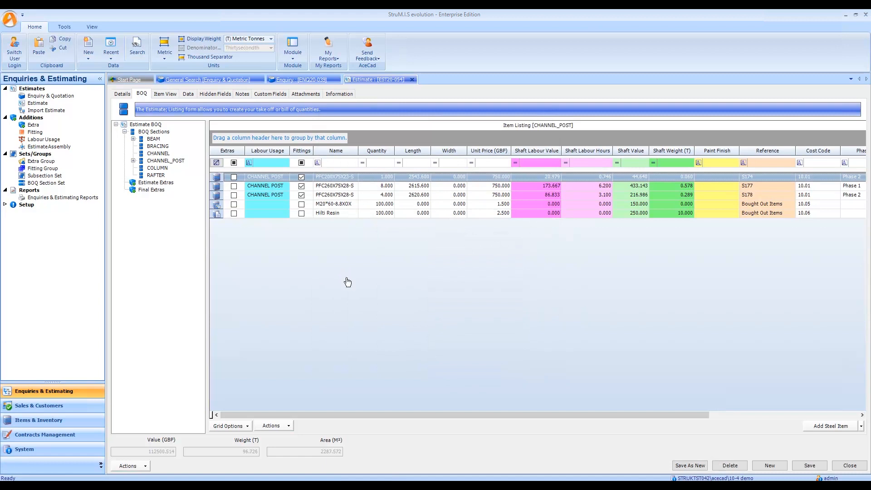
Sort the item list by reference, and set the Drilling quantity to 8 in the labour of steel item S174
click(775, 155)
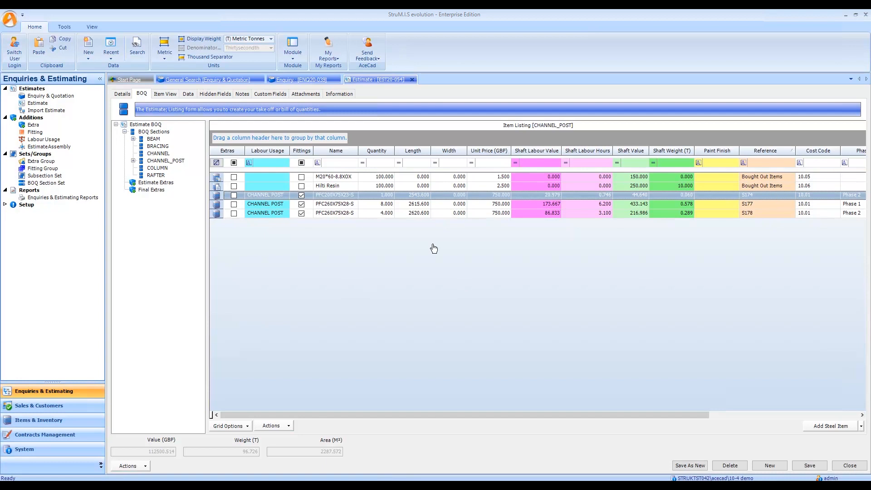
double_click(268, 197)
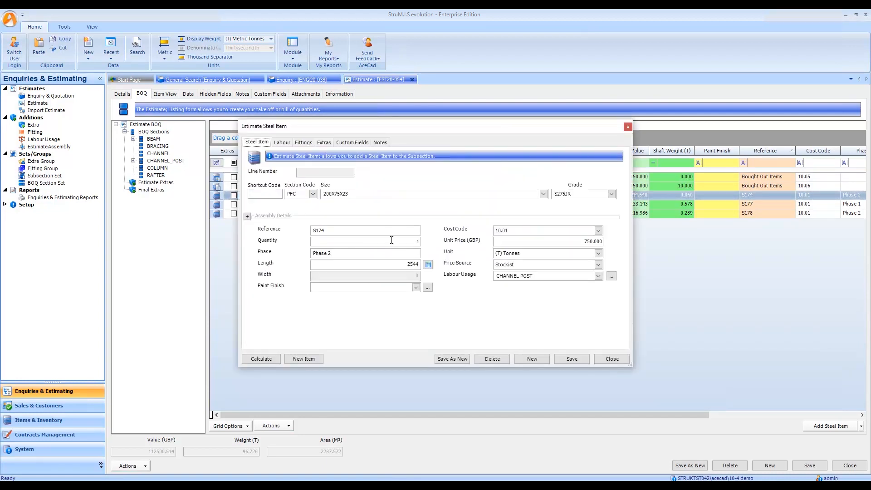
click(283, 144)
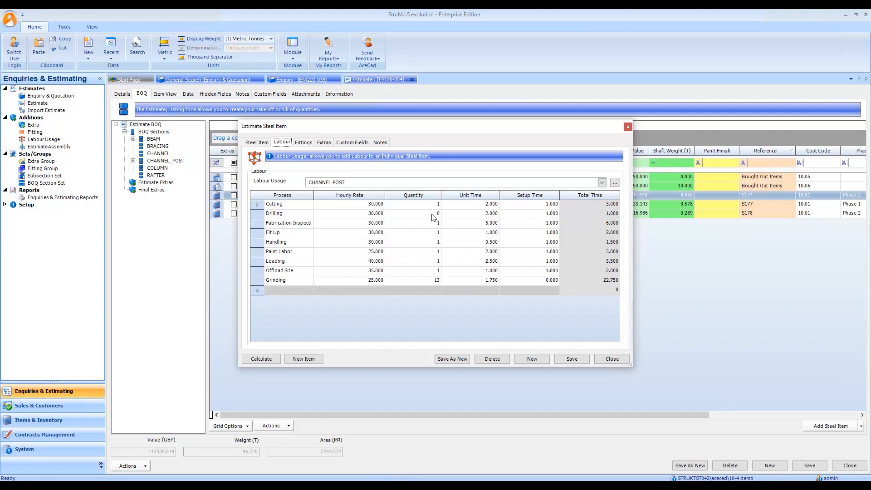
click(433, 214)
text(8)
Open the CHANNEL POST labour usage from the item's labour, review its processes, and append "- No Treatment" to its name
click(615, 184)
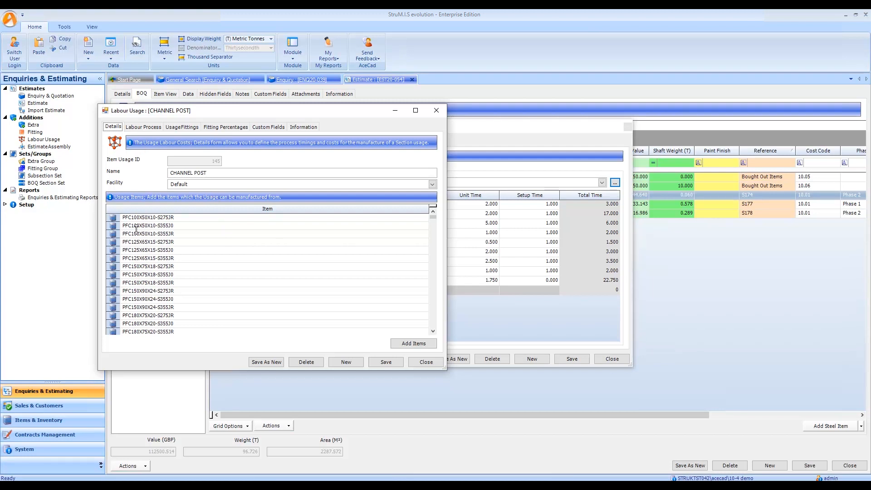
click(146, 129)
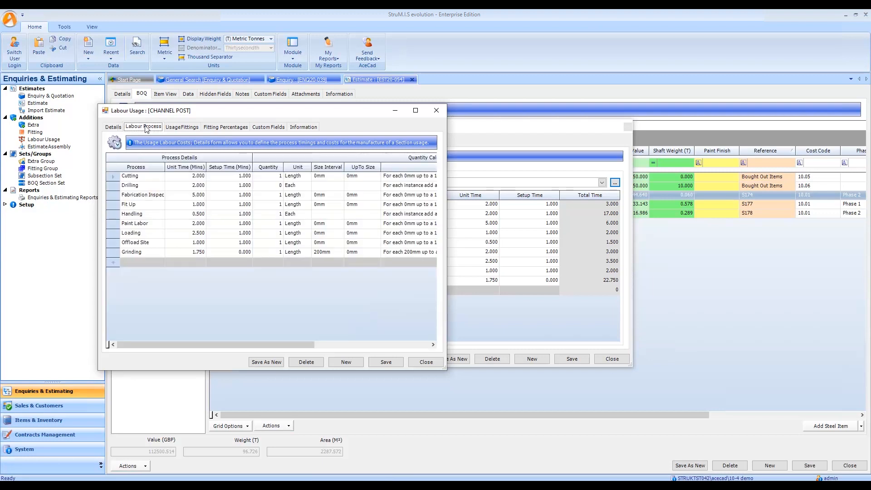
click(114, 127)
click(223, 172)
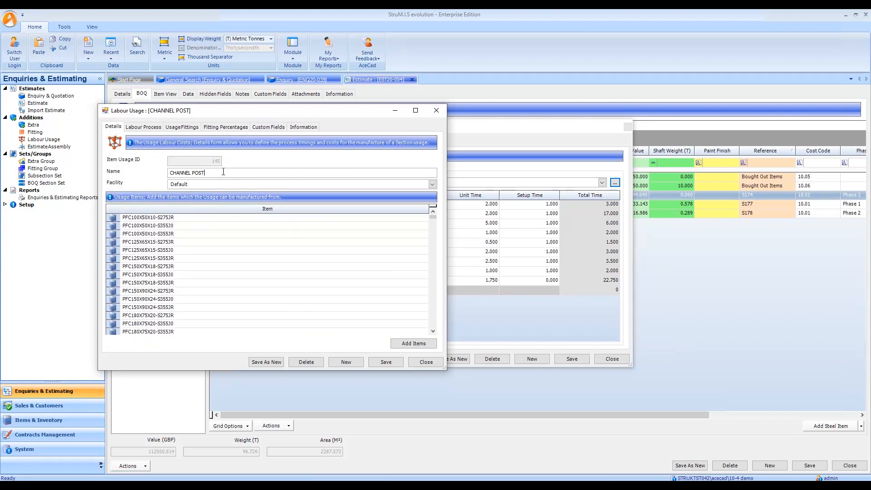
text(- No Treatment)
Delete the Paint Labor process from the CHANNEL POST- No Treatment labour usage
click(145, 129)
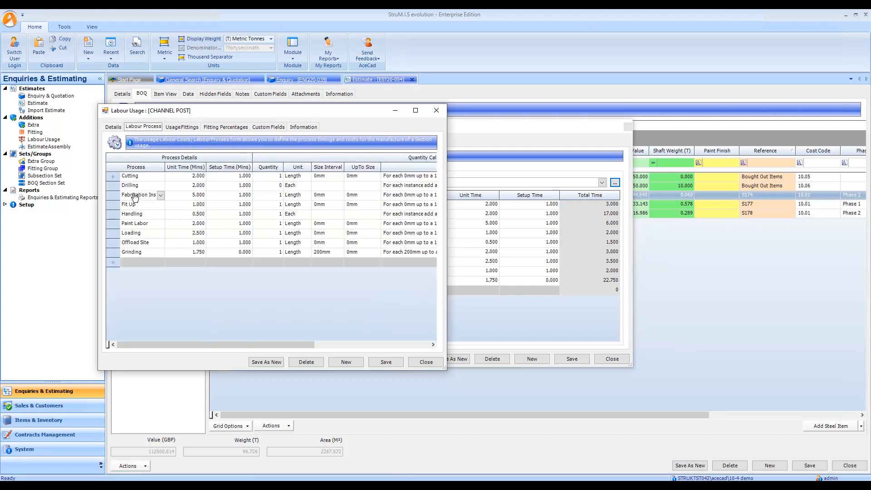
click(112, 226)
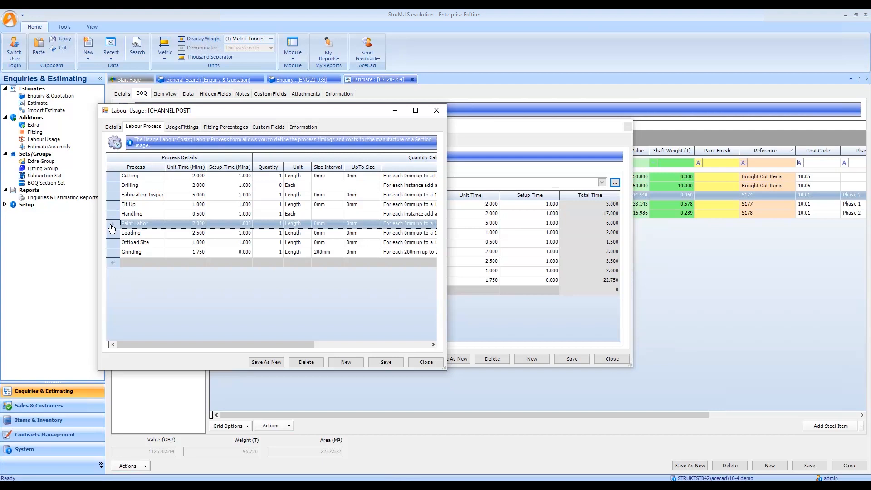
key(Delete)
key(Return)
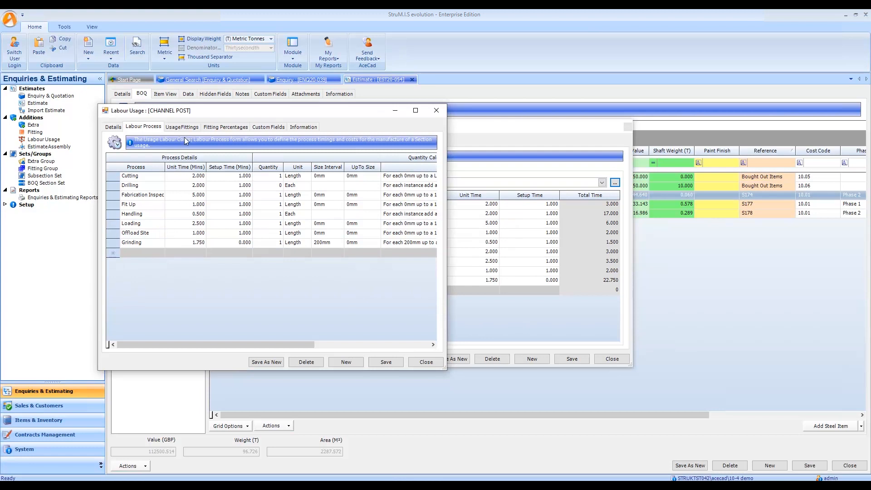
Check the labour usage's fittings and fitting percentages, save it as a new labour usage and close it
click(192, 128)
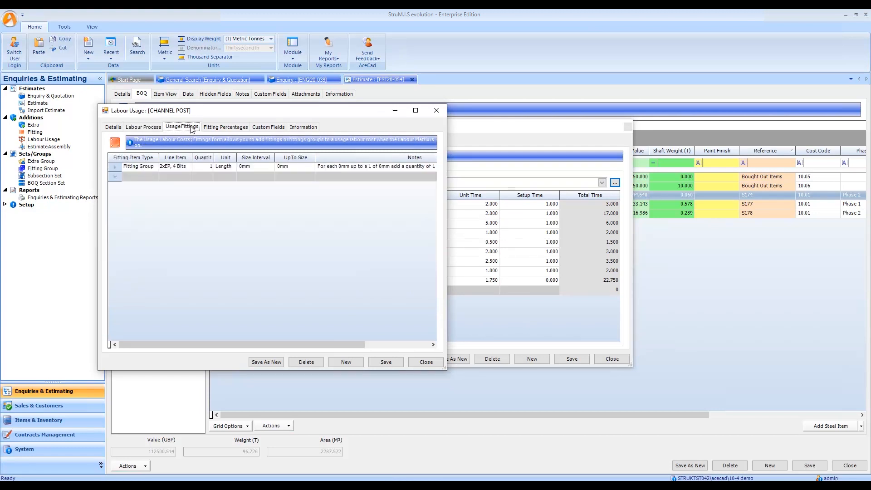
click(227, 128)
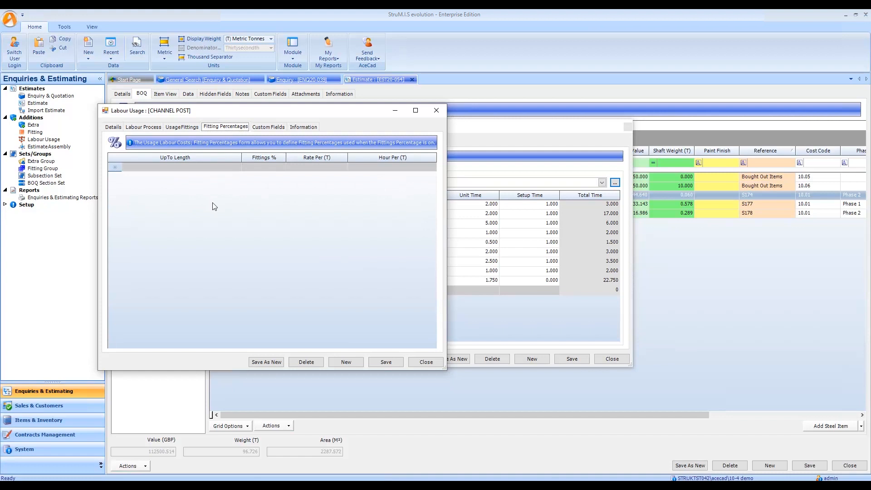
click(113, 127)
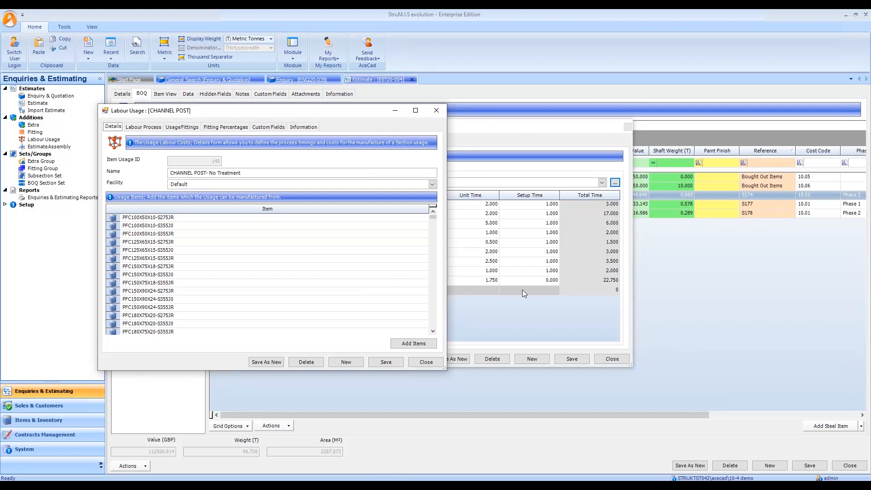
click(266, 362)
click(426, 361)
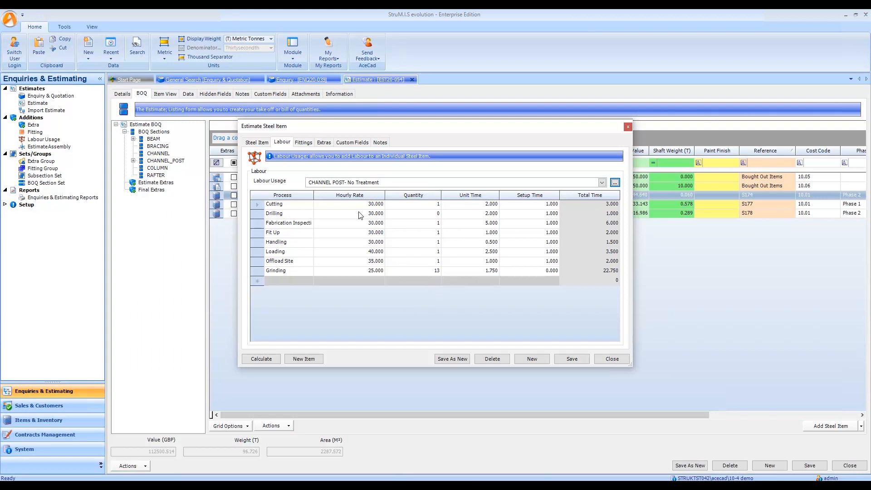
Set the Drilling quantity to 8 in the labour of steel item S174, save the item, and widen the list's Labour Usage column
click(431, 213)
drag(435, 213, 447, 213)
text(8)
click(572, 360)
click(611, 361)
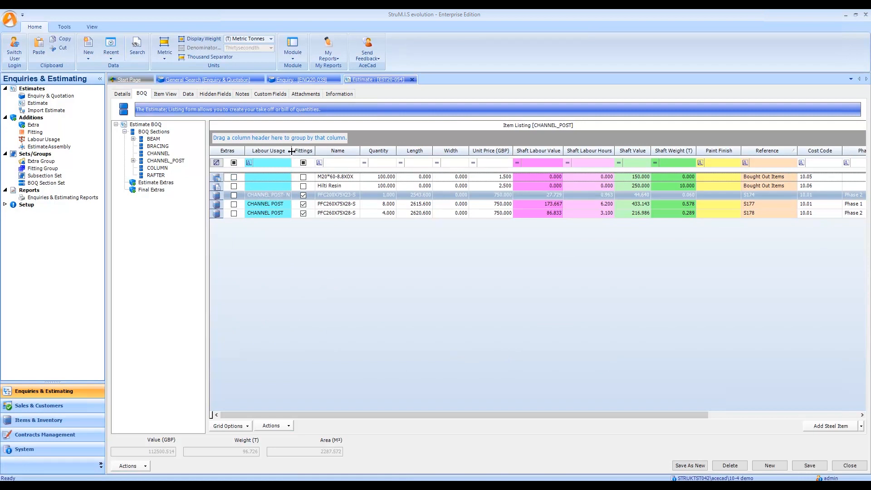
drag(291, 152, 313, 152)
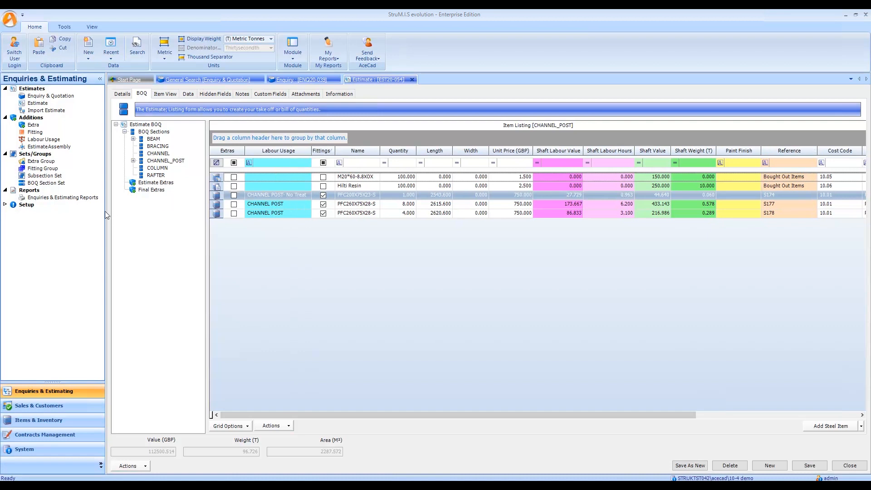
List the estimate assemblies and open the Truss assembly
click(64, 149)
double_click(44, 147)
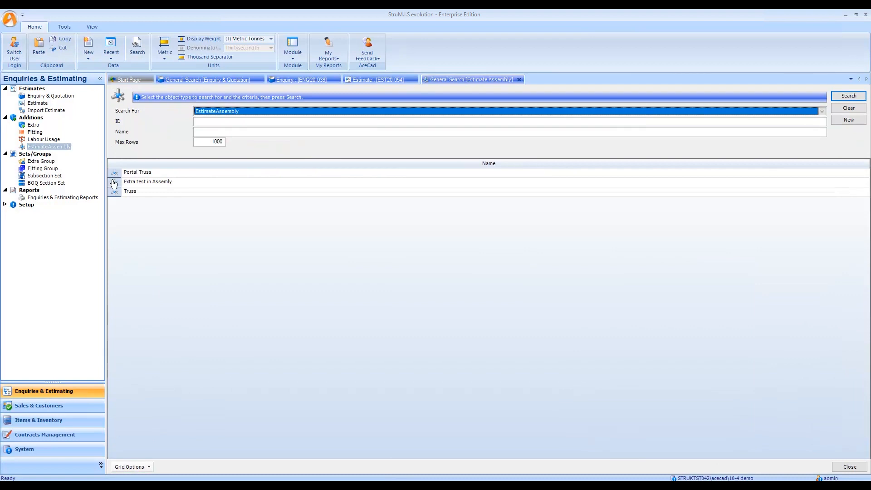
double_click(143, 193)
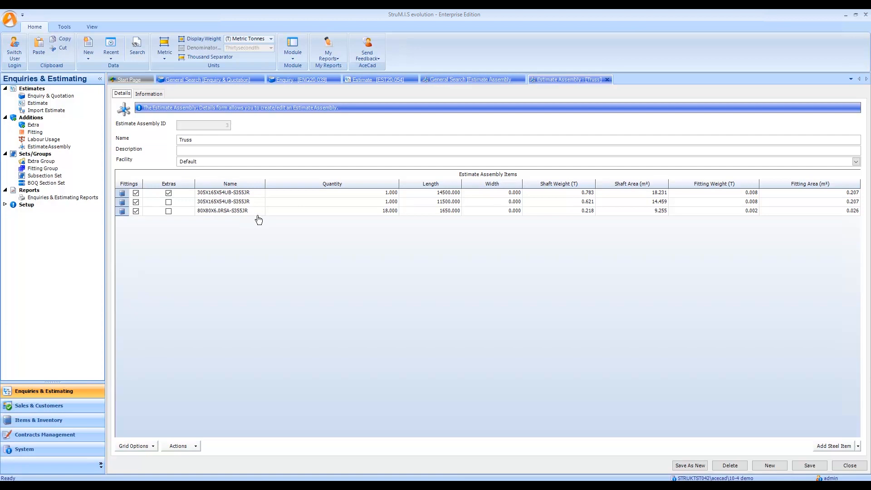
Review the price source, labour, fittings percentages and fittings of the Truss assembly's 14500 mm long 305X165X54UB item
double_click(247, 195)
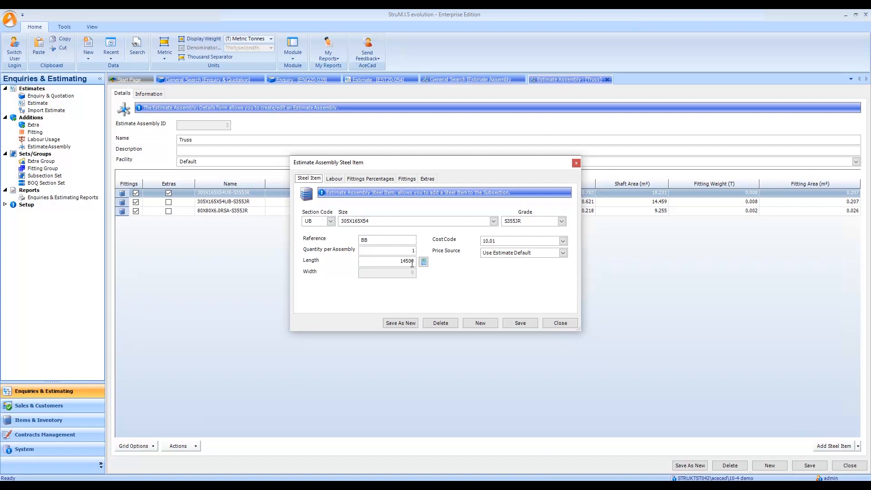
click(563, 253)
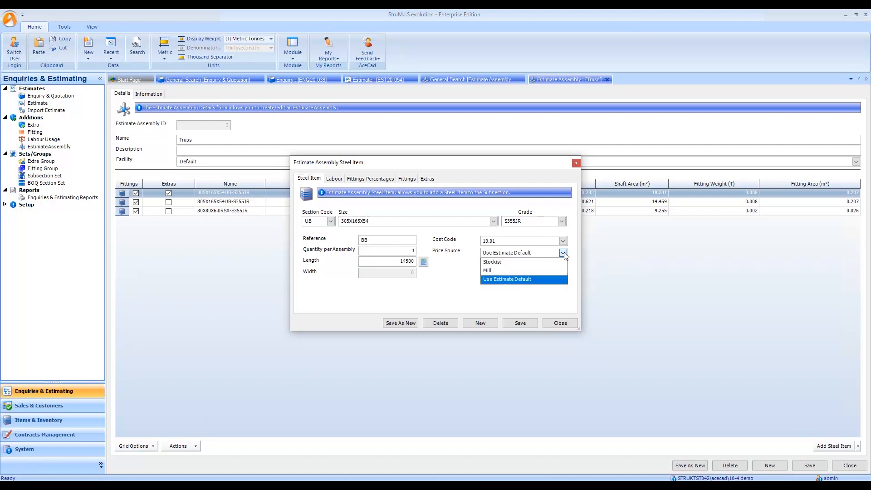
click(548, 278)
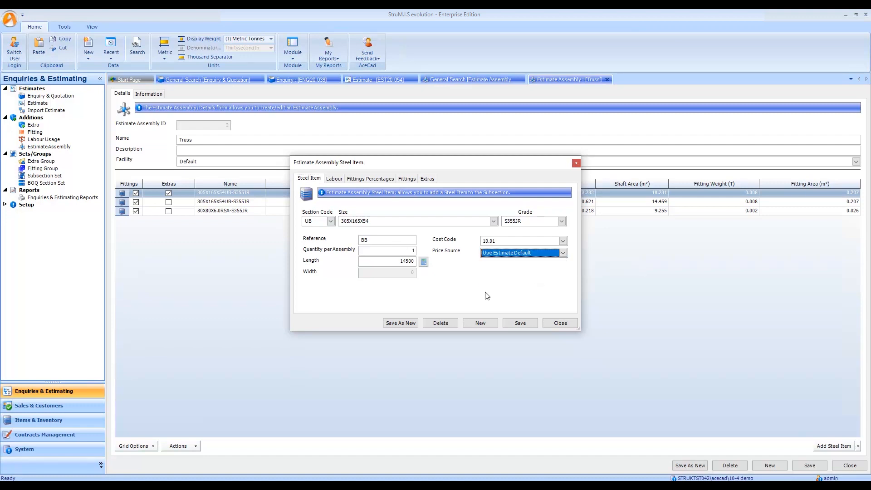
click(335, 179)
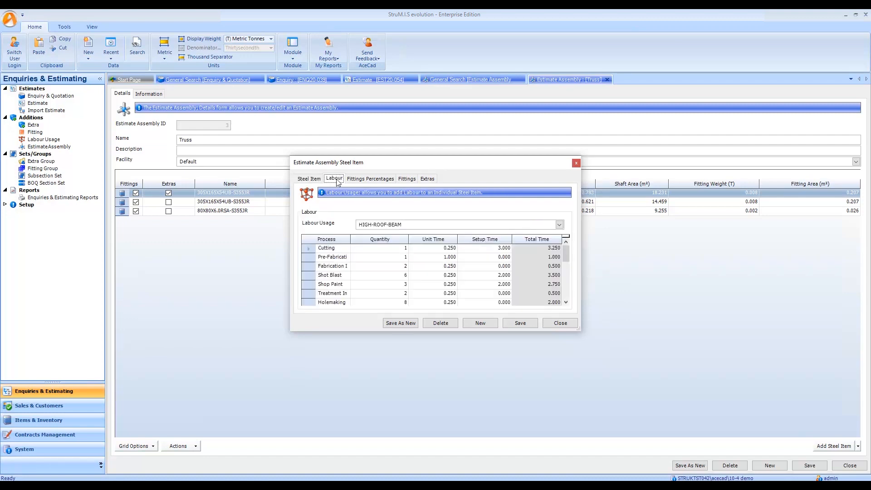
click(373, 181)
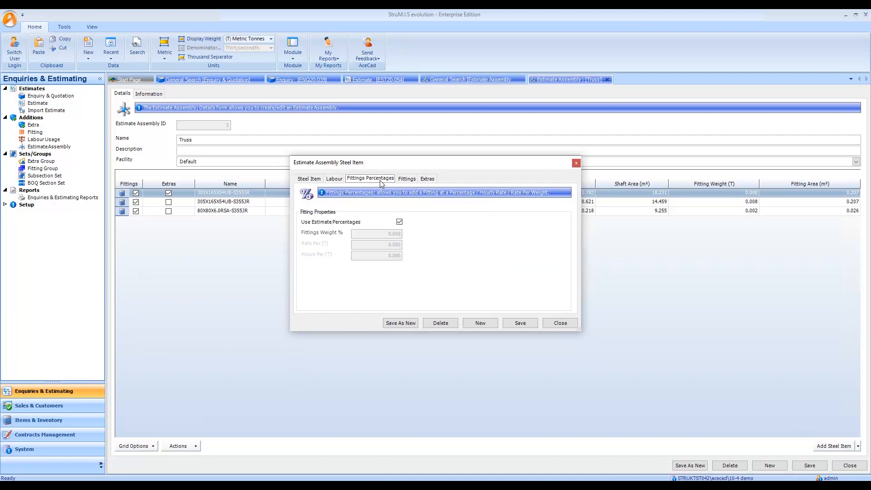
click(408, 180)
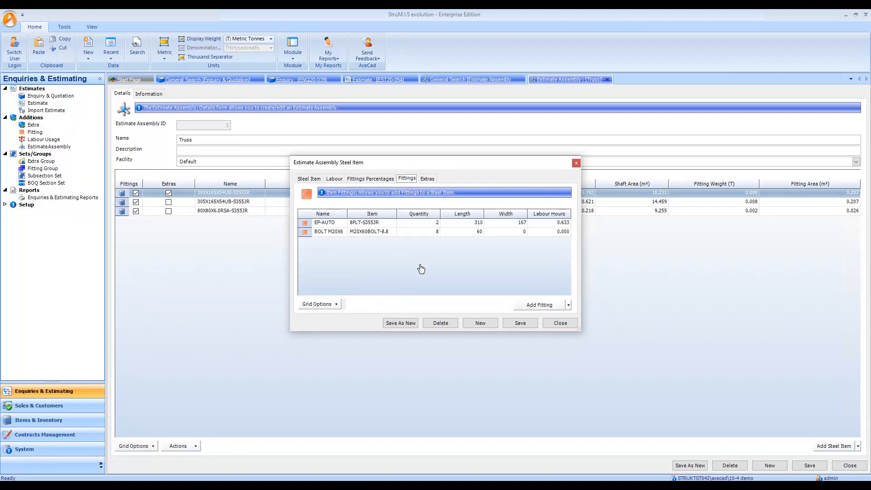
click(562, 323)
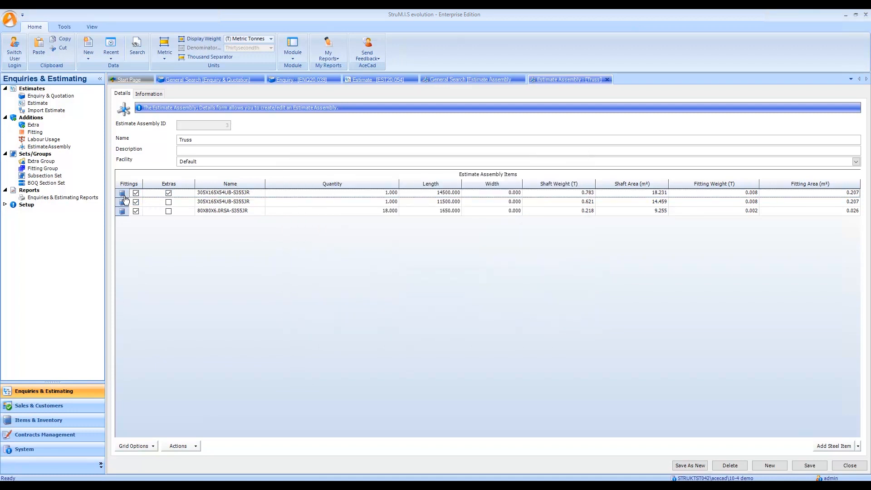
Examine the batch update options for steel item, labour and fittings with all three Truss assembly items selected
drag(126, 195, 130, 213)
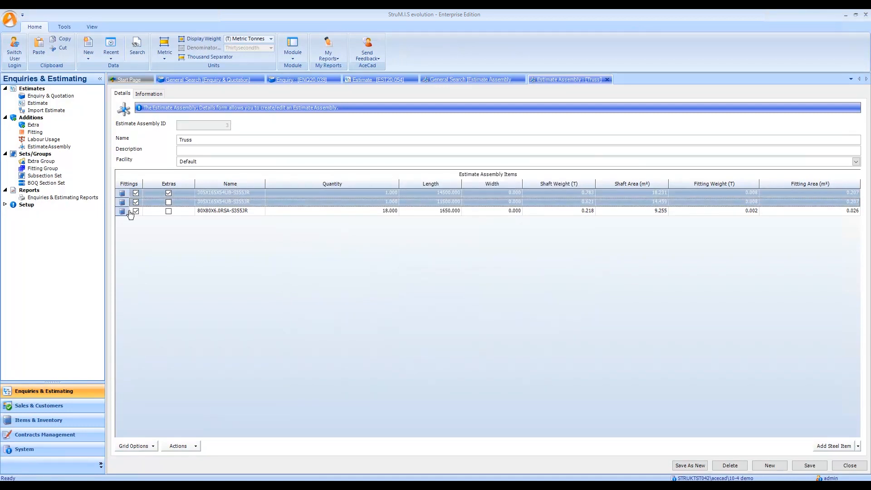
click(197, 446)
click(199, 458)
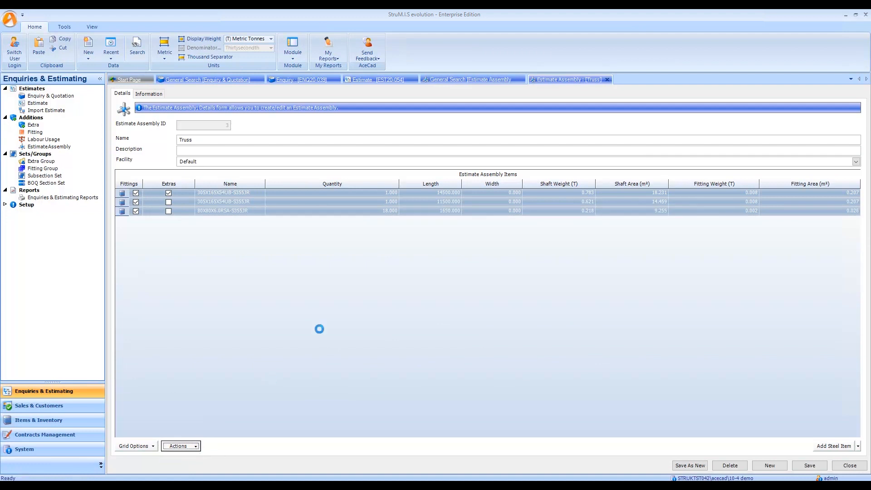
drag(395, 148, 434, 151)
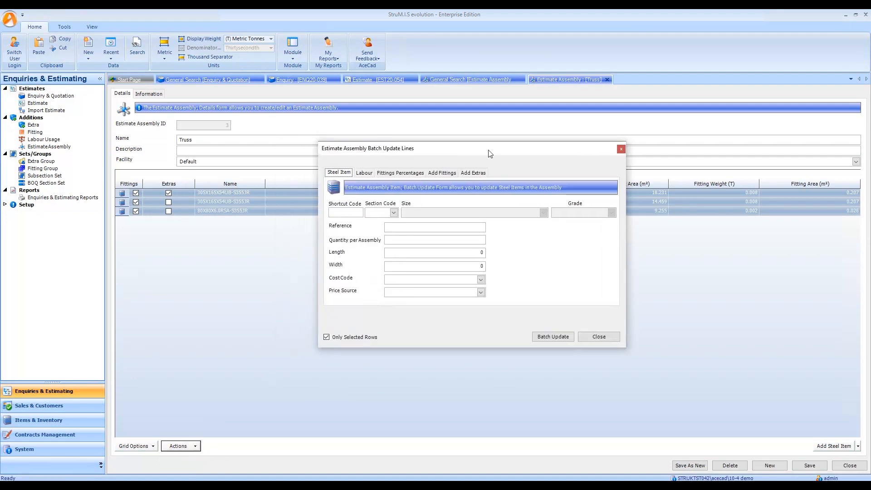
drag(490, 153, 514, 159)
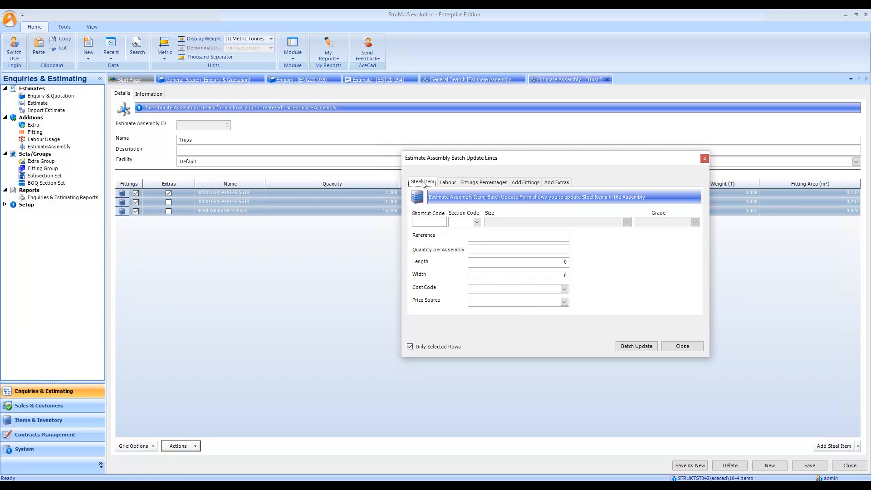
click(478, 223)
click(453, 183)
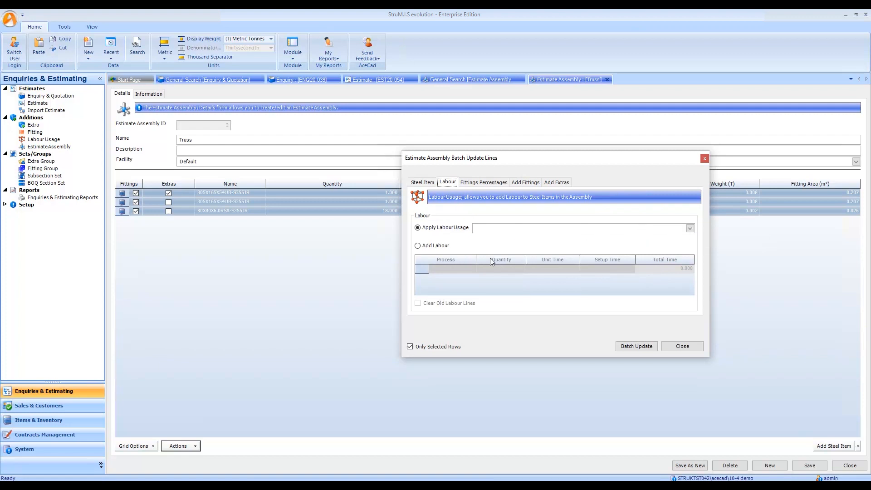
click(425, 246)
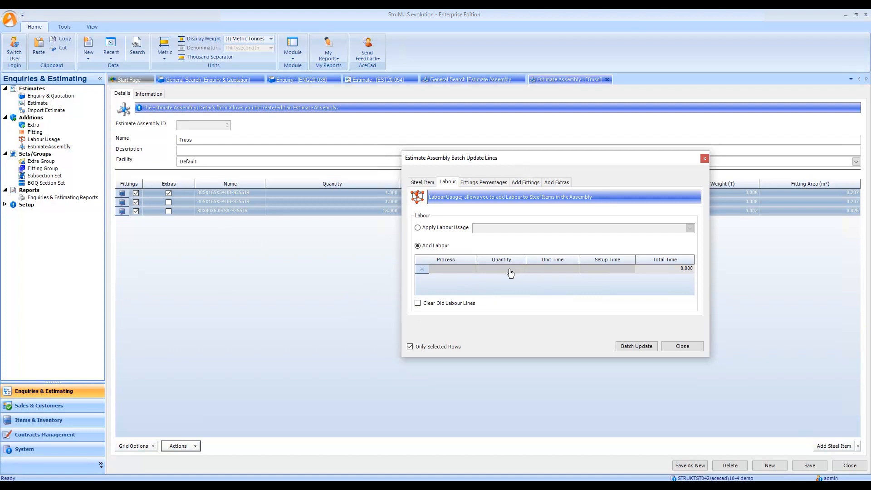
click(525, 183)
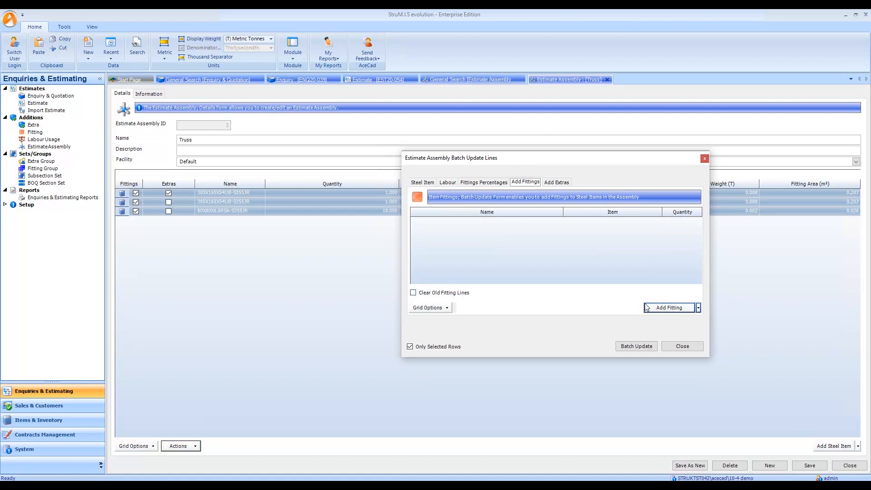
click(687, 348)
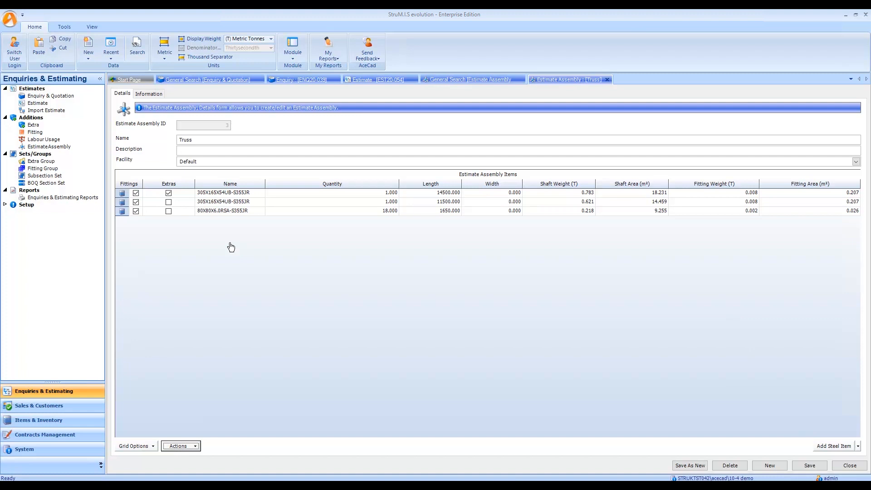
Set the Truss assembly's facility to Hilton and save it as a new assembly
click(211, 162)
key(alt+Down)
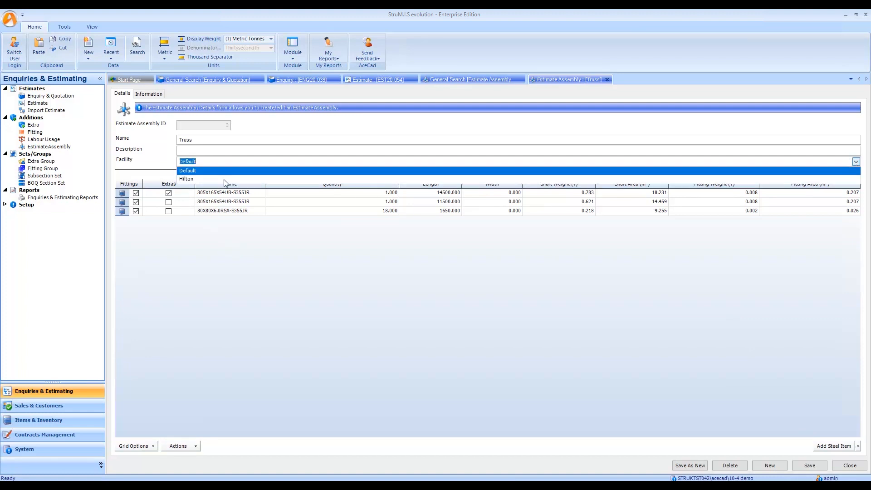
click(190, 180)
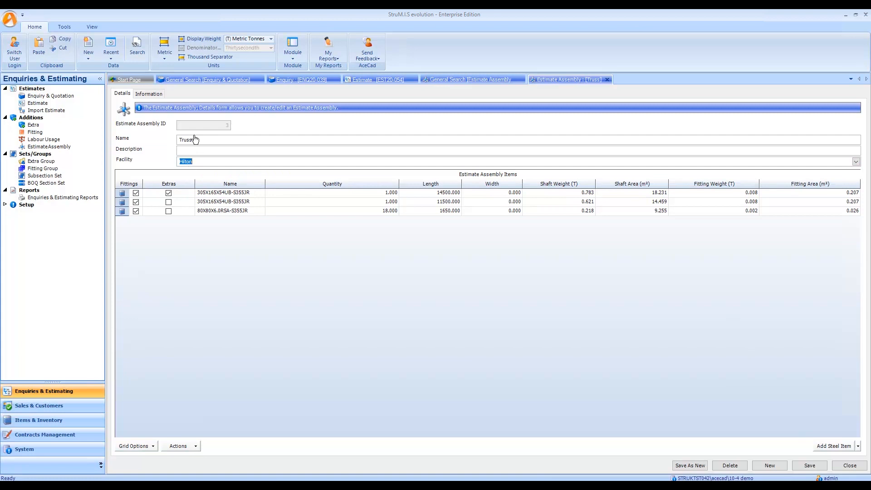
click(691, 466)
Look up the EstimateAssembly dataport in the Import and Export Wizard, and leave the wizard
click(64, 27)
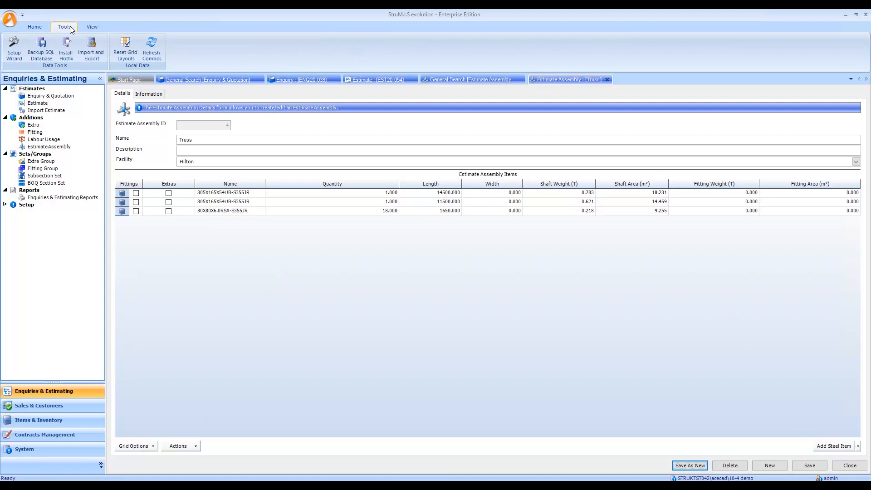
click(91, 47)
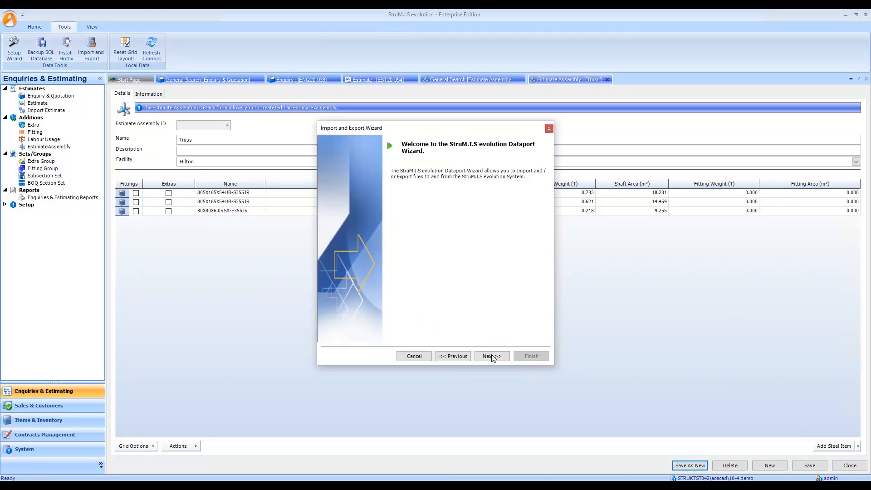
click(490, 356)
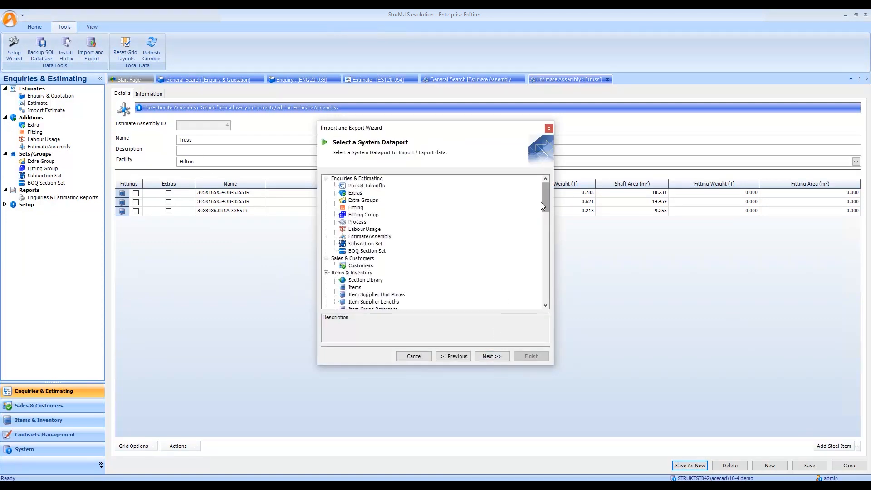
click(380, 237)
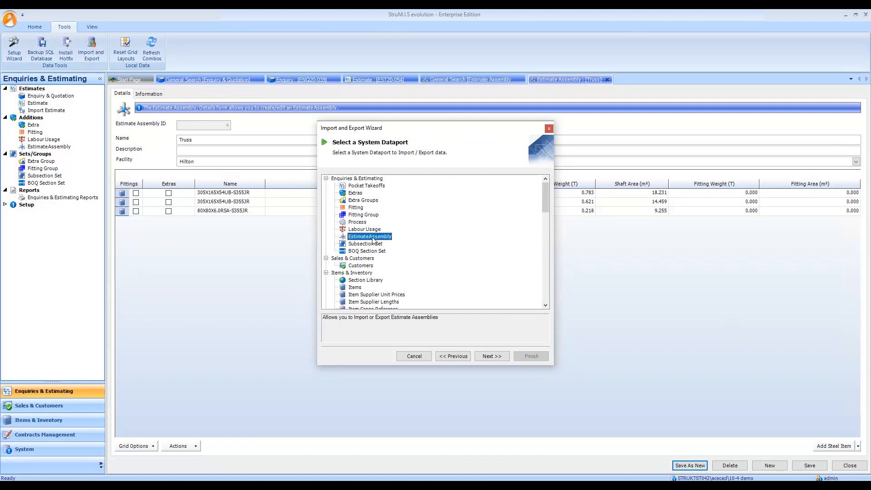
click(414, 357)
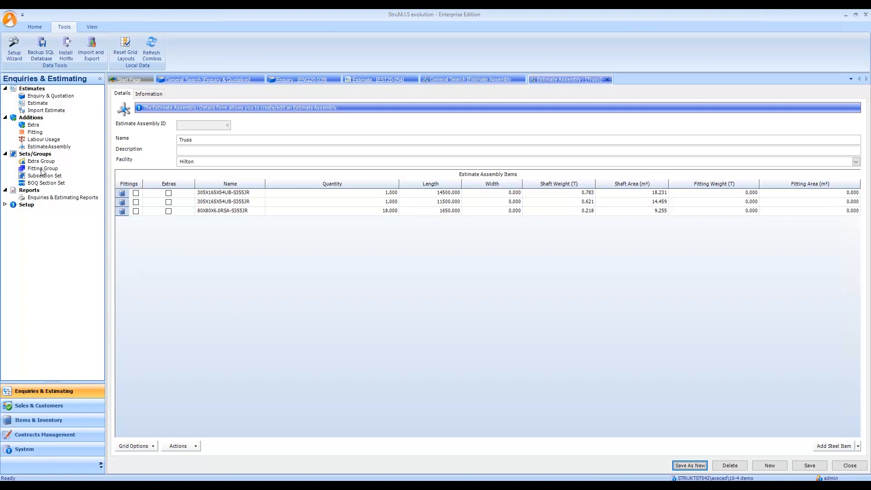
Return to the Apartment Block estimate and show its details
click(380, 81)
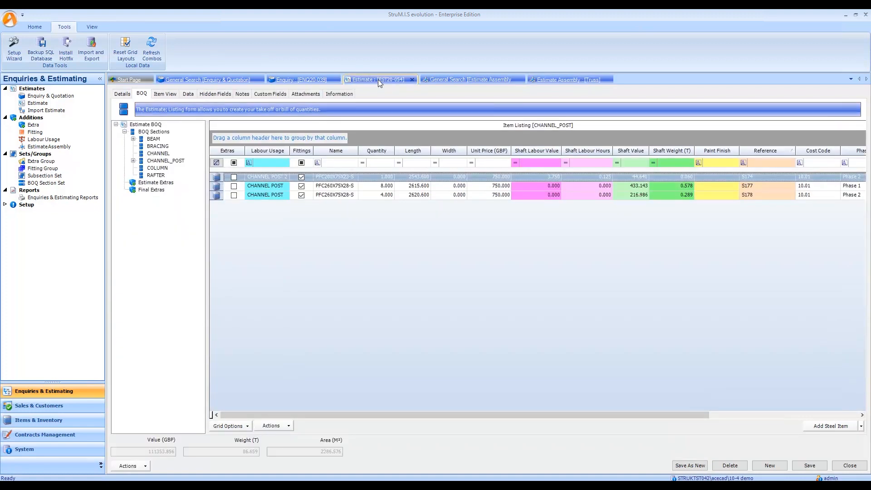
click(127, 96)
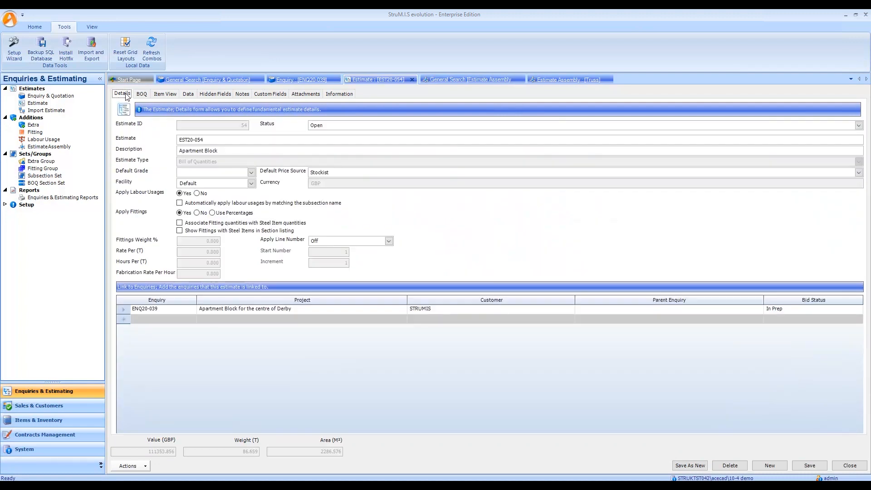
Set the Apartment Block estimate's facility to Hilton, save it as a new estimate, and list its BEAM items
click(251, 185)
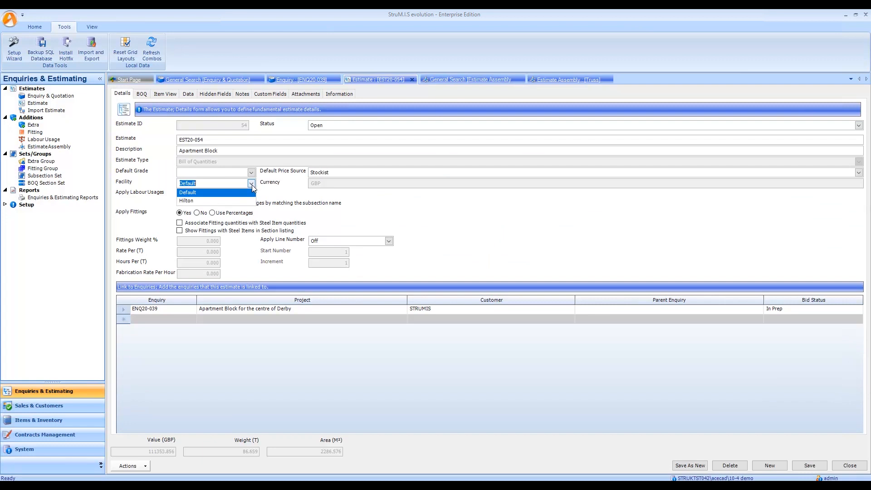
click(198, 201)
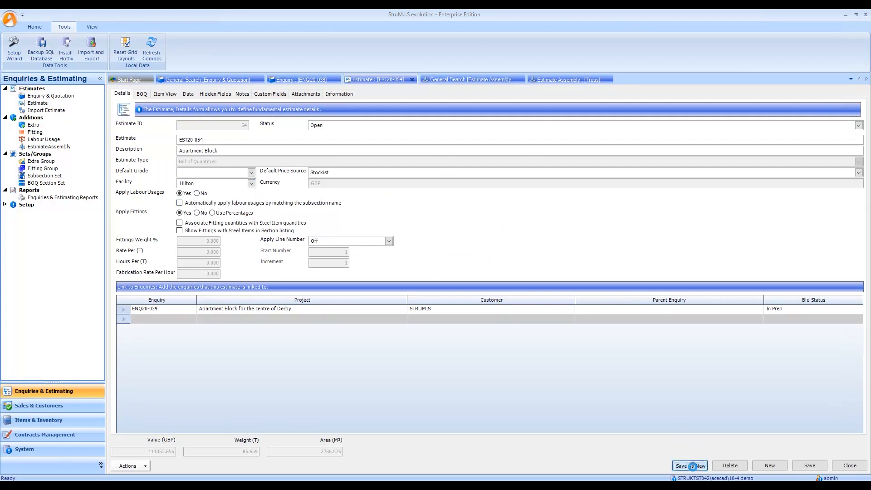
click(688, 465)
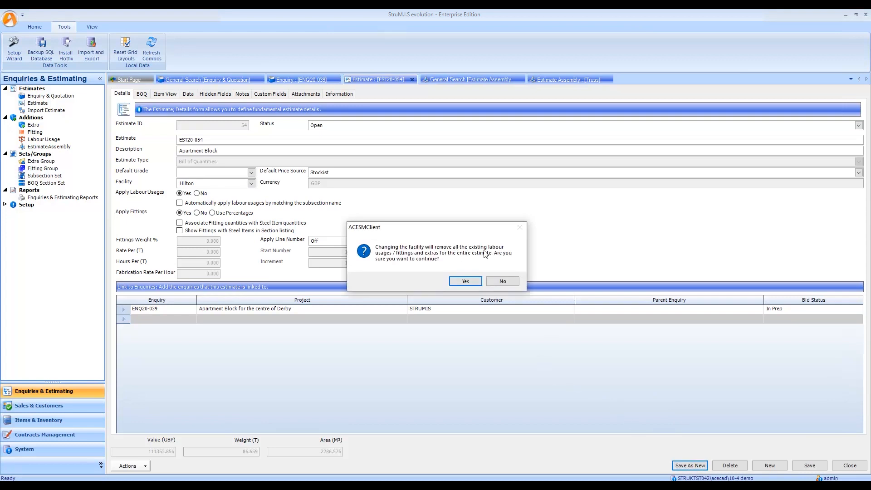
click(465, 282)
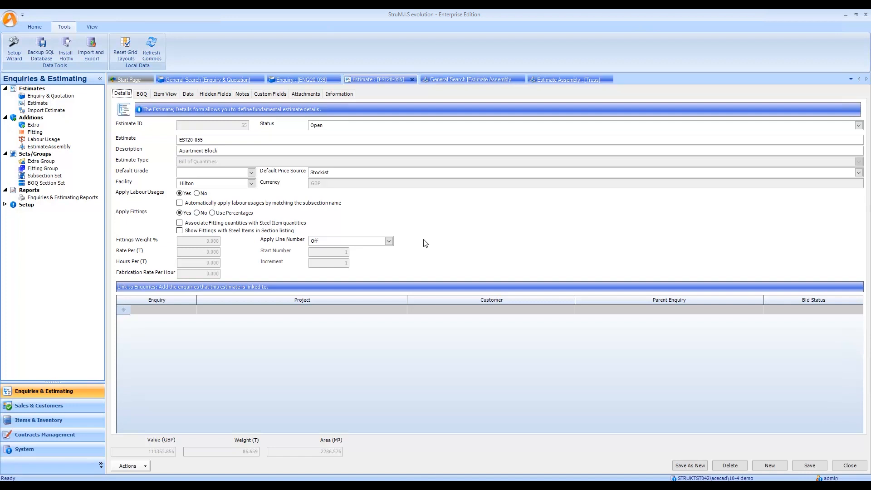
click(142, 94)
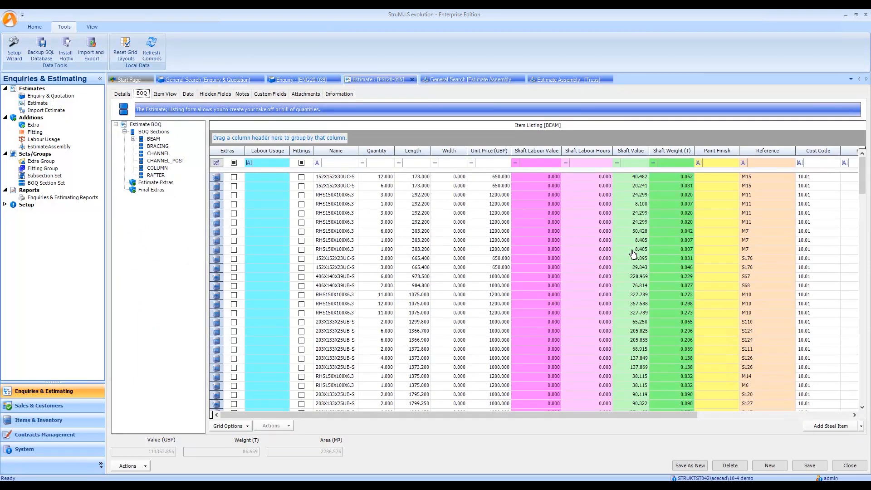
click(153, 140)
Open the estimating material costs and list the section prices for section code UB
click(5, 204)
click(33, 214)
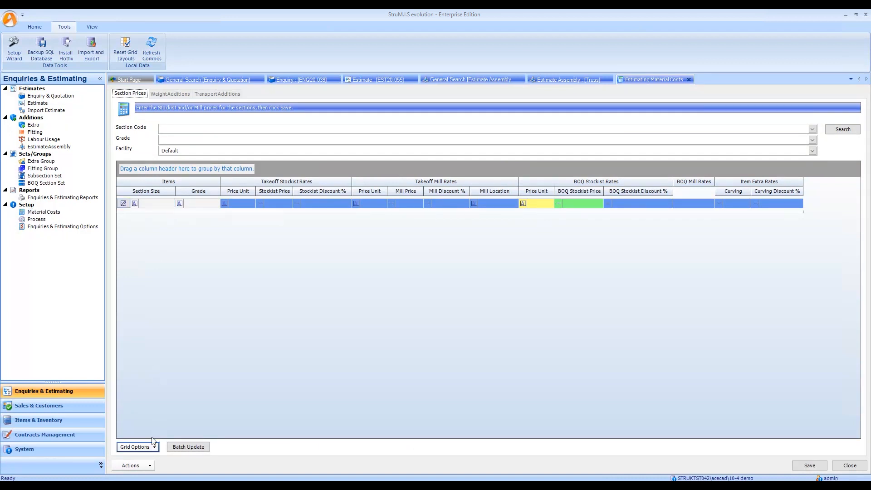
click(203, 130)
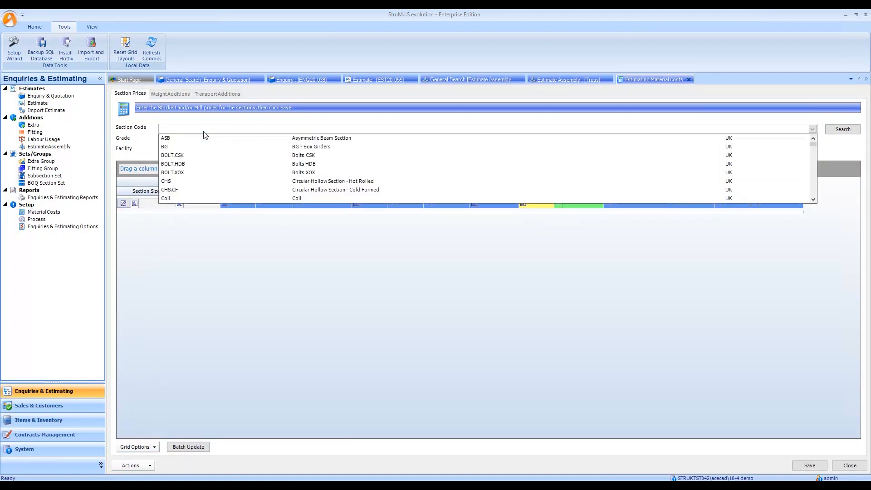
text(UB)
key(Tab)
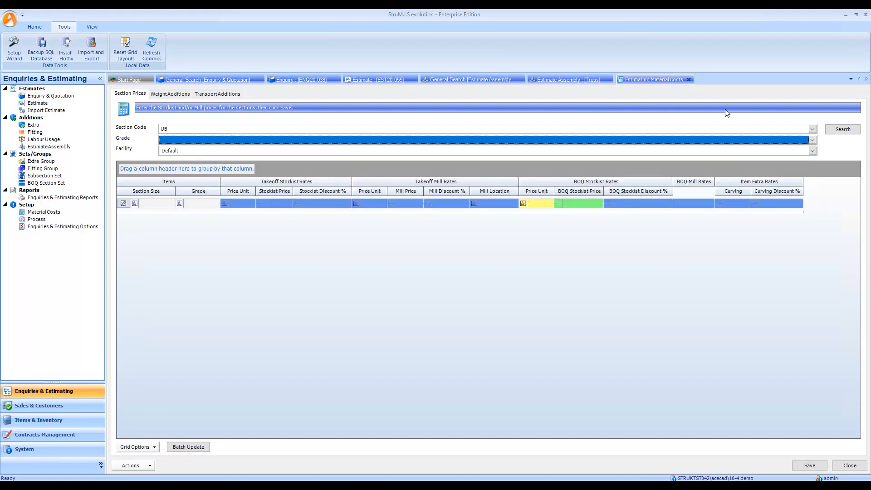
click(843, 130)
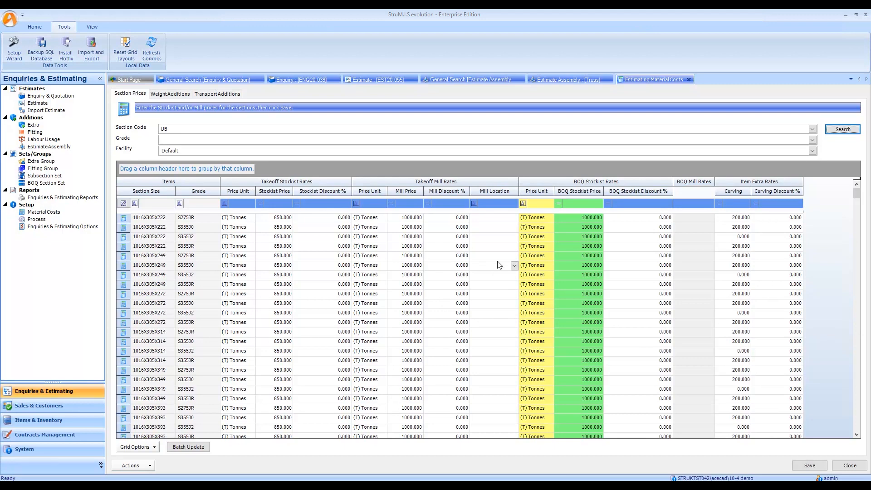
Examine which columns are visible in the section prices grid, and close the column settings
click(141, 447)
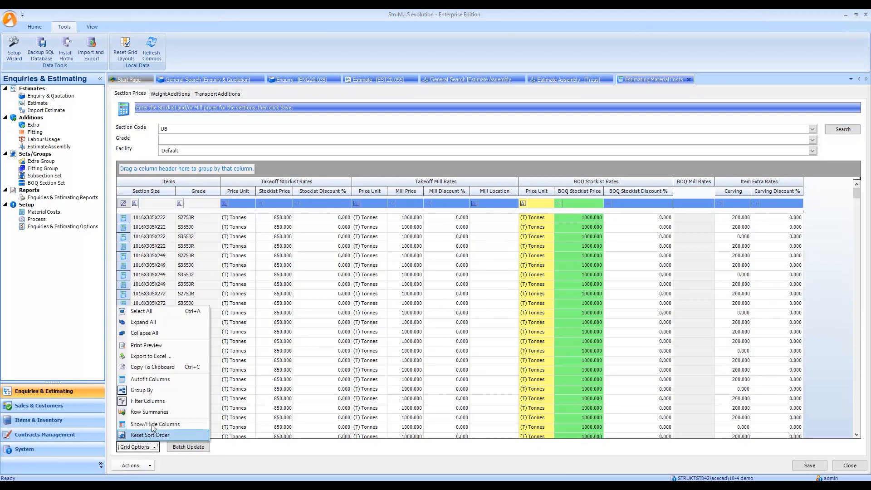
click(154, 424)
drag(499, 149, 414, 166)
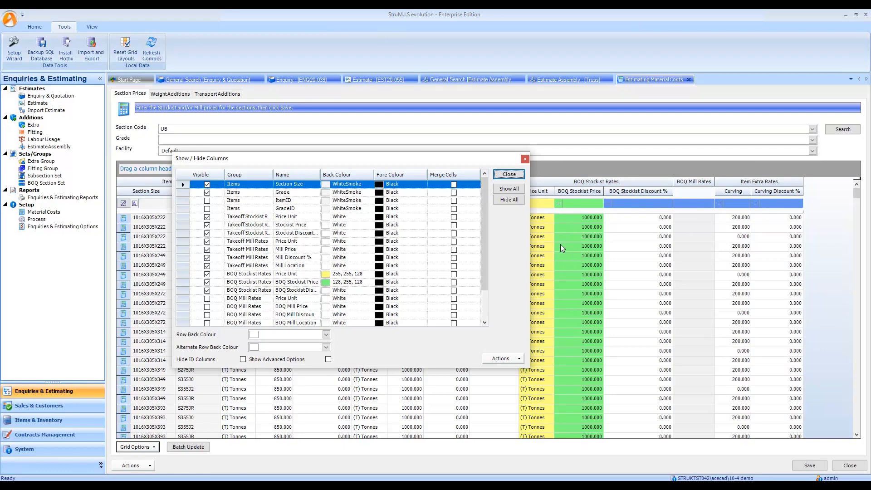
drag(414, 160, 379, 159)
click(492, 158)
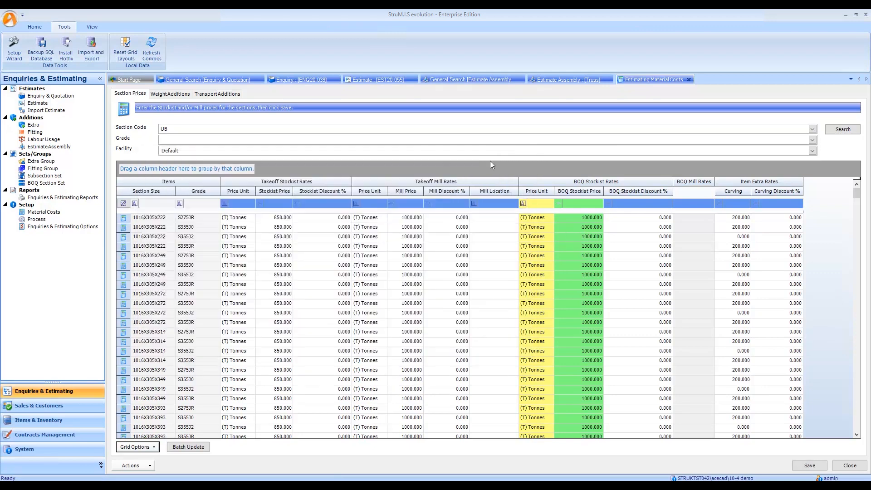
Batch update only the BOQ stockist prices of all listed UB sections to 850, save, and close the material costs
click(123, 266)
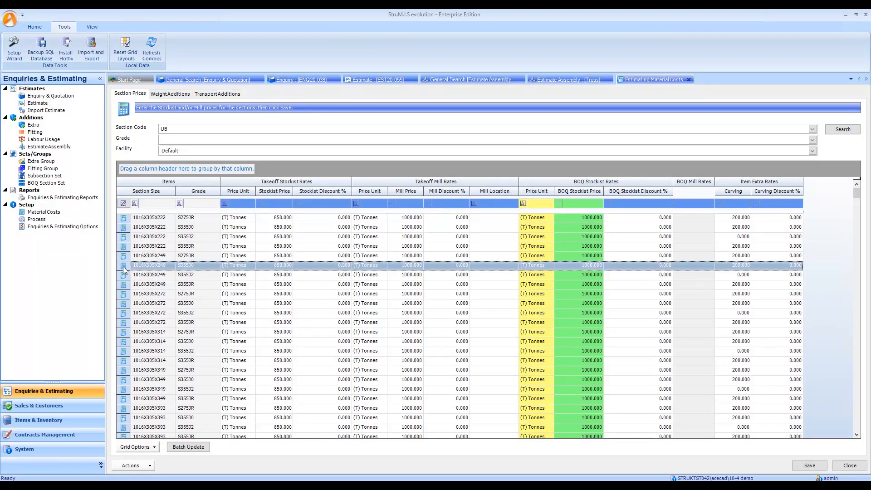
key(ctrl+a)
click(181, 447)
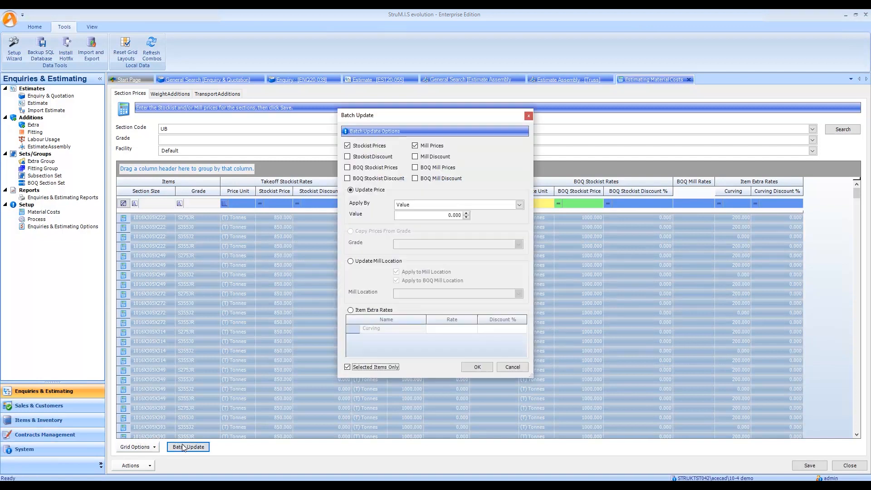
click(366, 146)
click(432, 146)
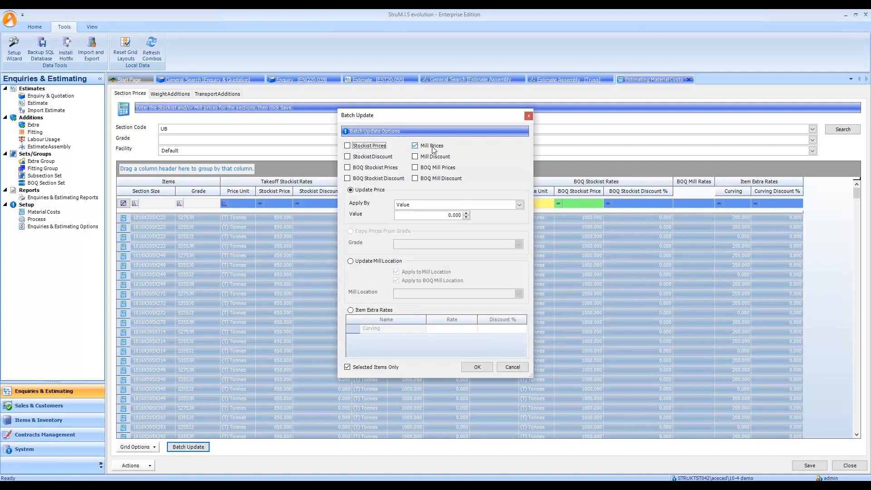
click(377, 169)
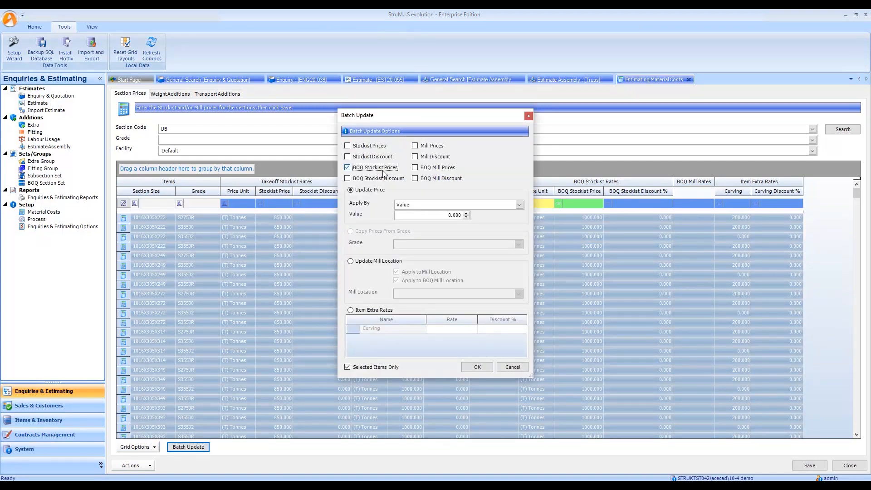
click(448, 215)
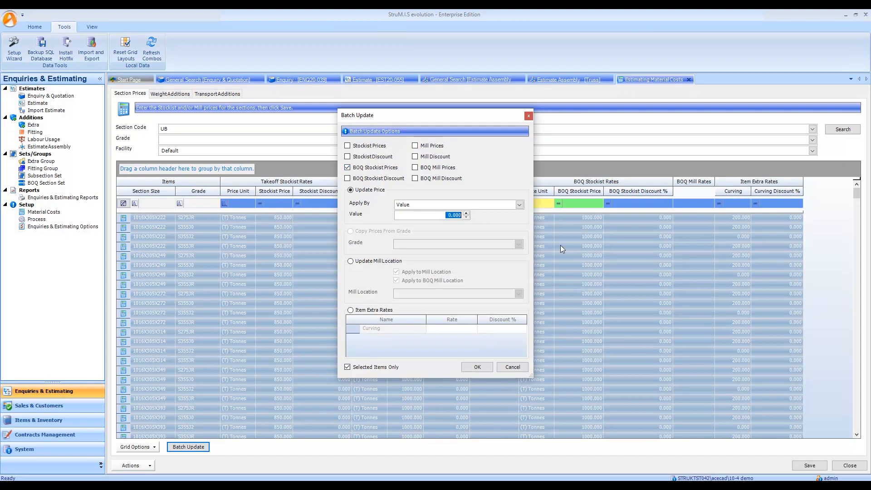
text(850)
click(478, 368)
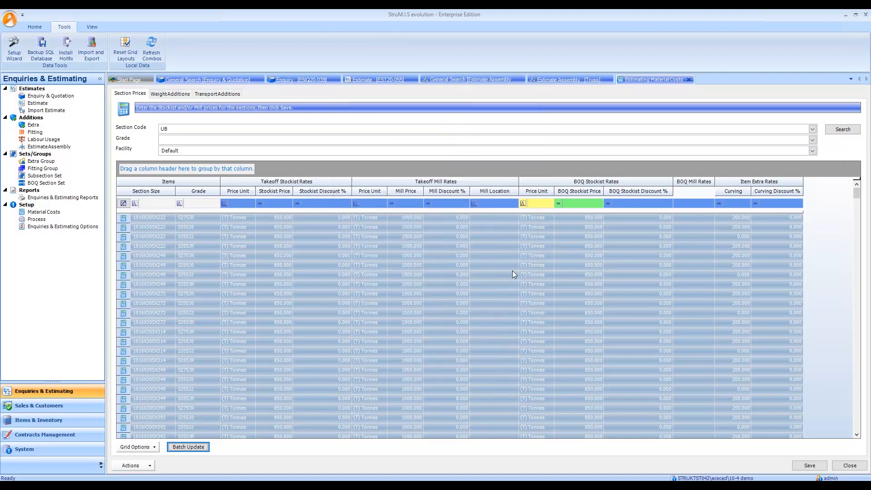
click(798, 462)
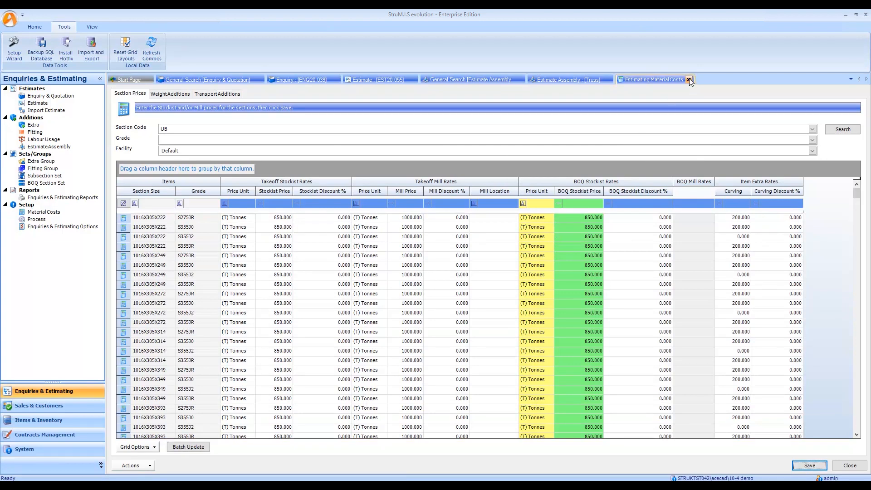
click(690, 80)
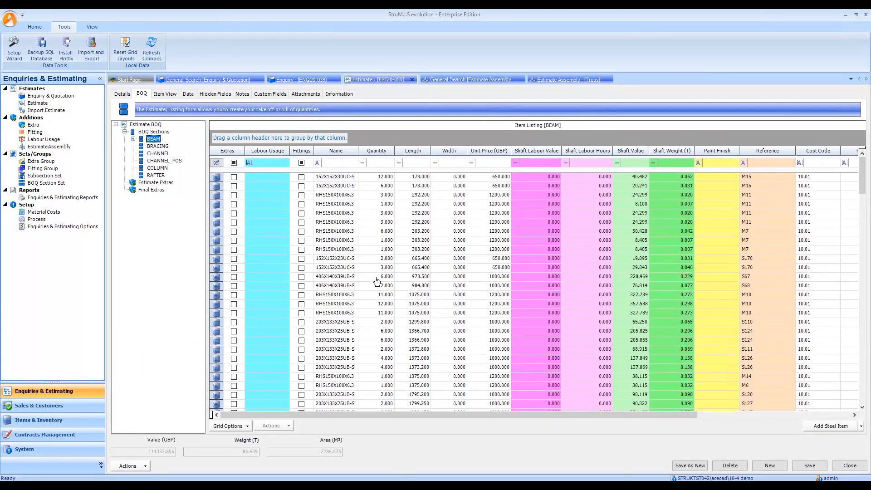
Run the Estimate Report for the Hilton estimate with stockist prices saved to the estimate, and close its preview
click(128, 465)
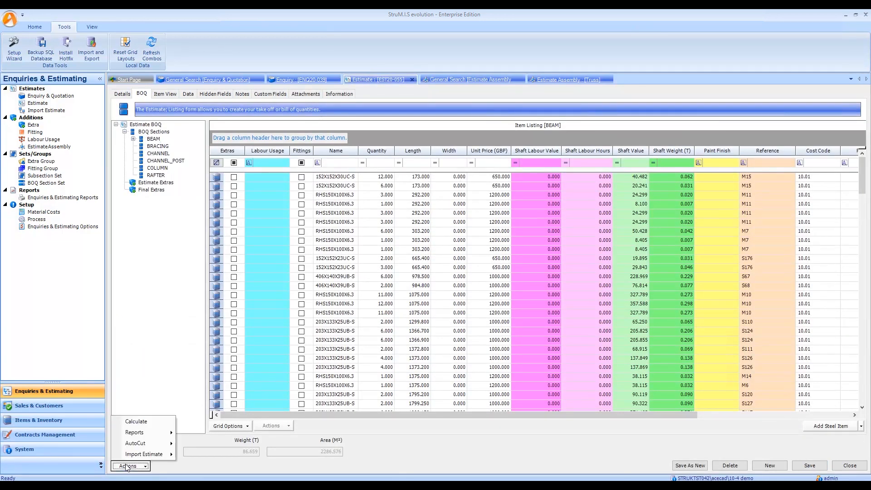
mouse_move(148, 433)
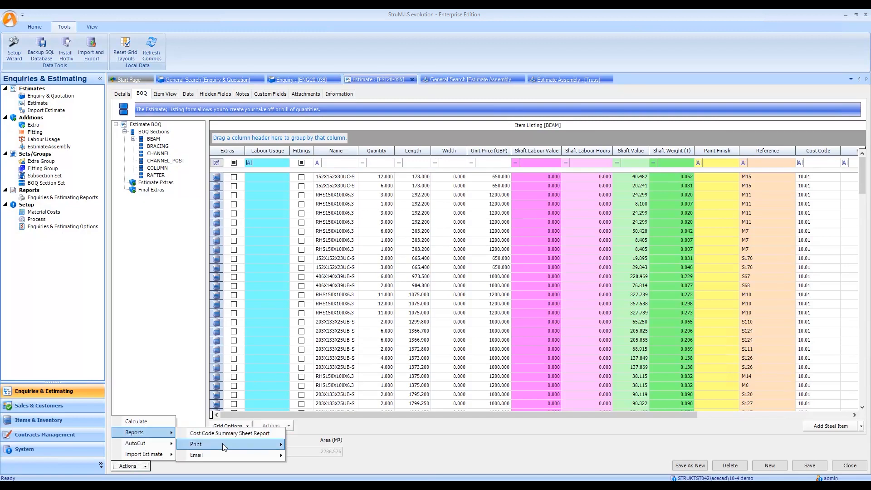
mouse_move(222, 444)
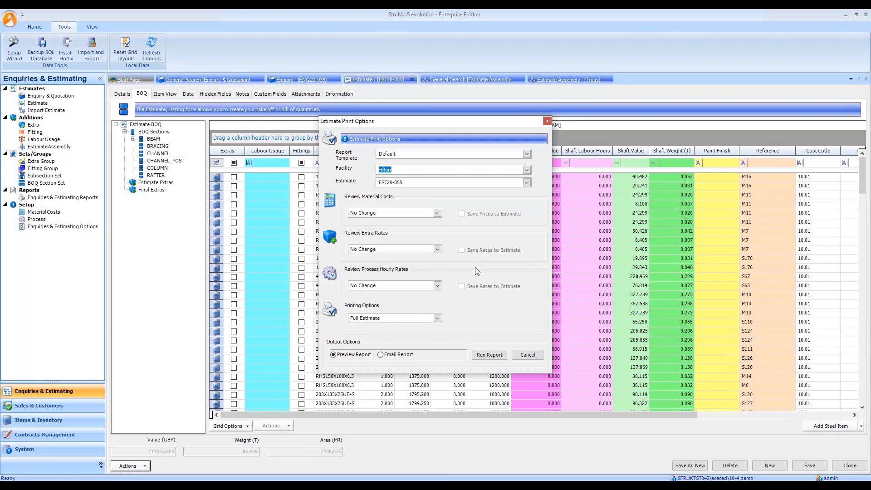
click(438, 213)
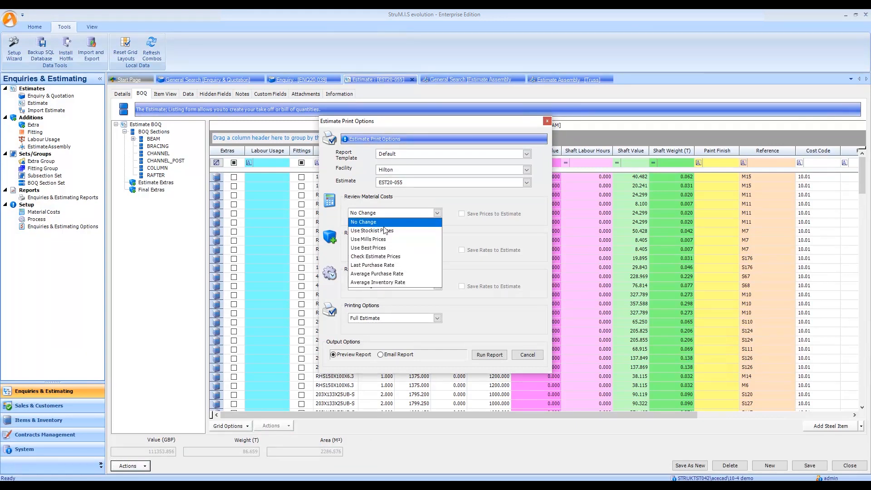
click(380, 230)
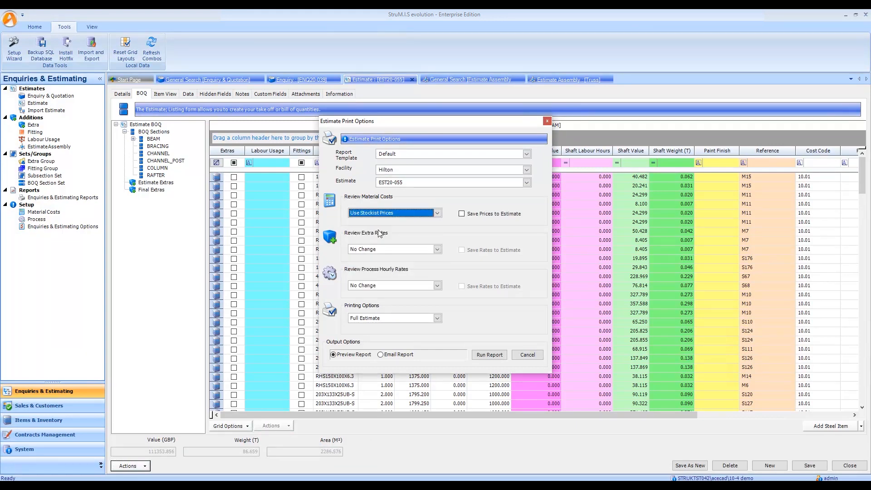
click(470, 214)
click(490, 355)
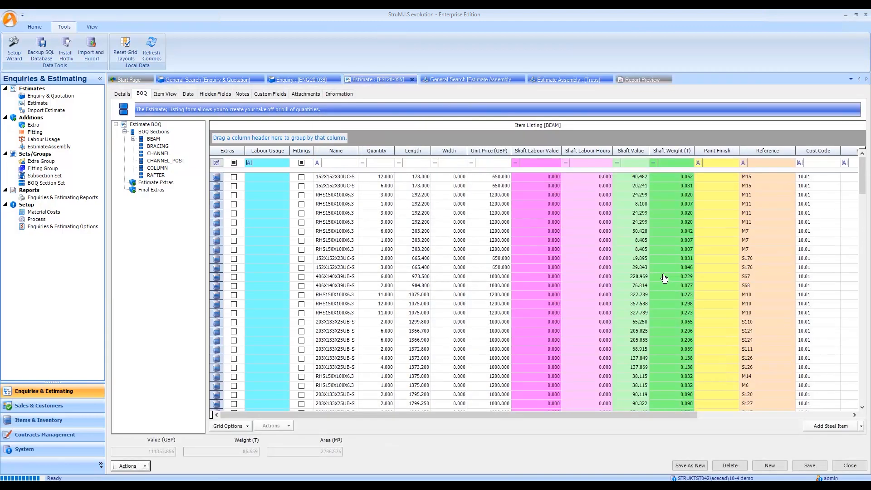
click(656, 79)
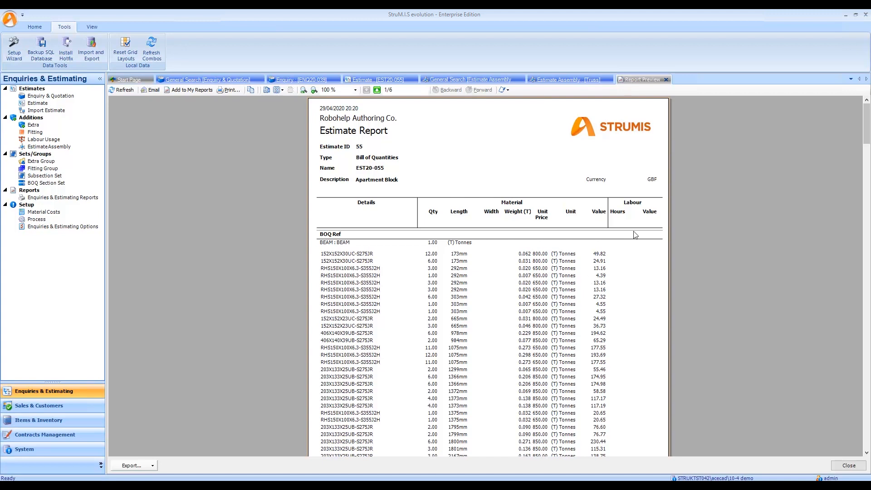
click(666, 80)
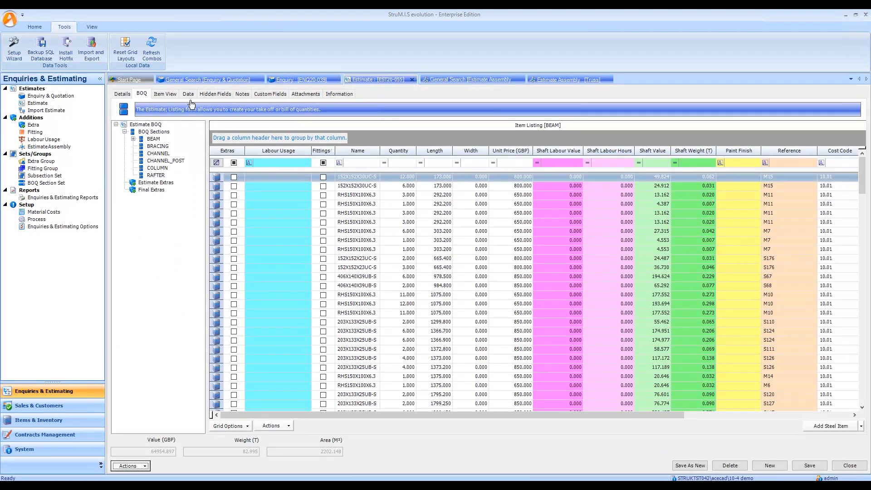
Reopen the recent estimate EST20-054 and preview its Enquiry Quotation Report
click(35, 28)
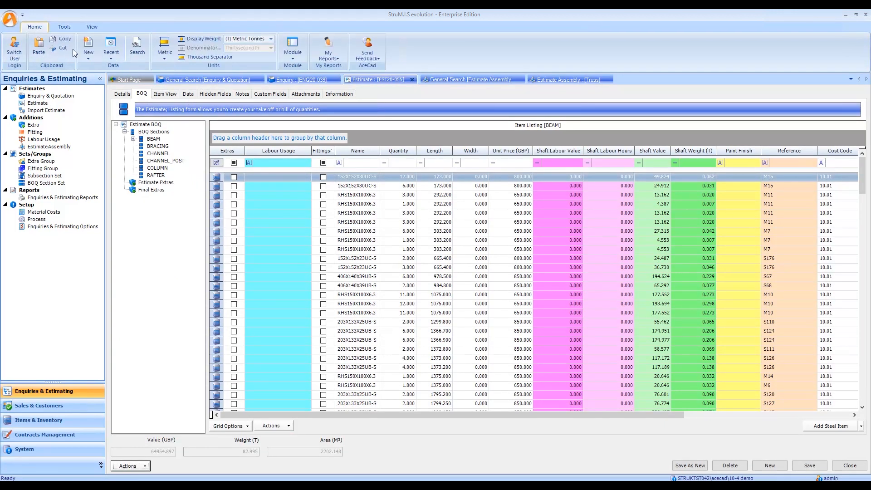
click(109, 51)
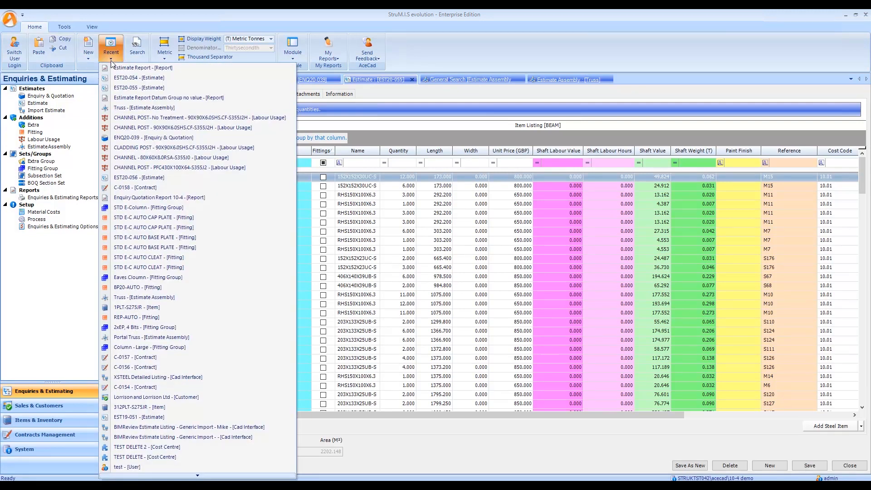
click(131, 78)
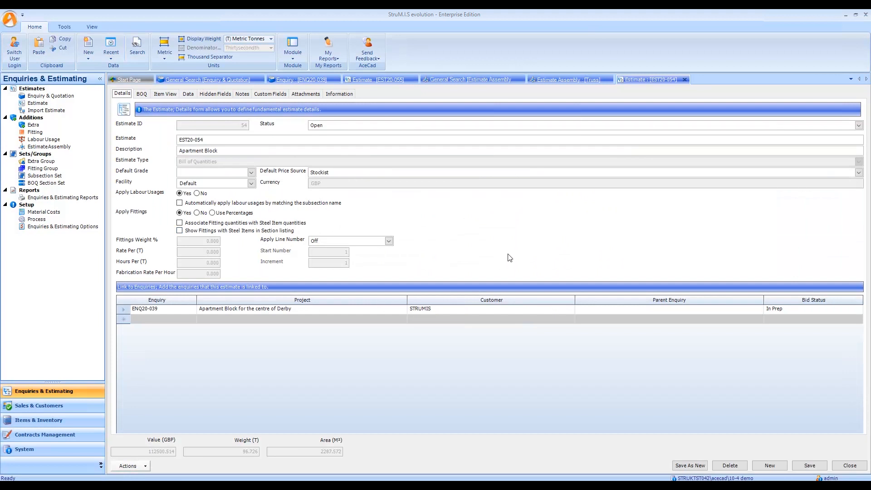
click(134, 467)
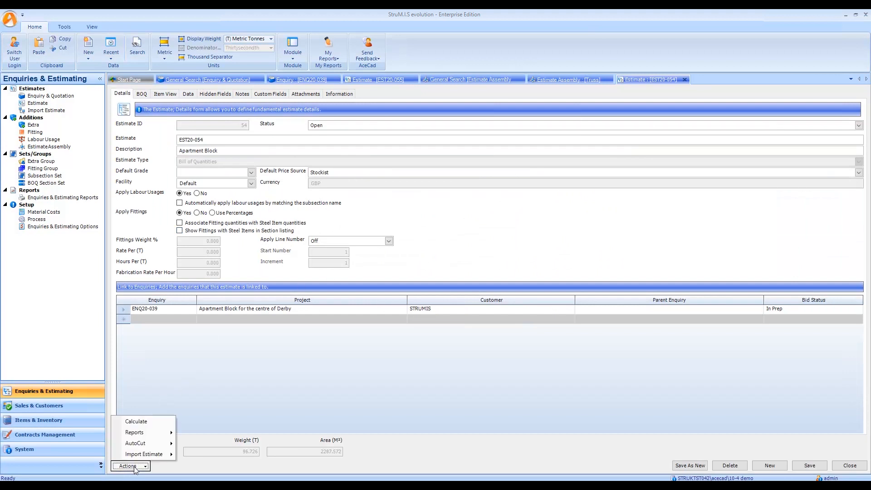
mouse_move(157, 438)
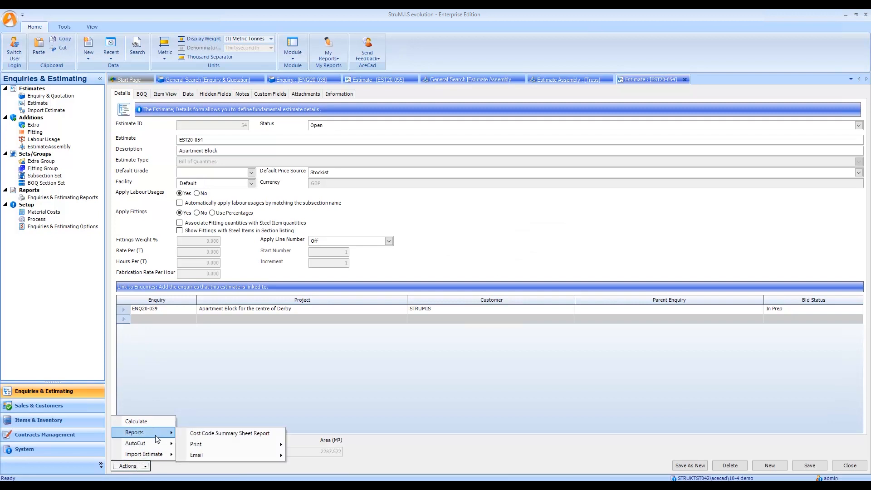
mouse_move(240, 443)
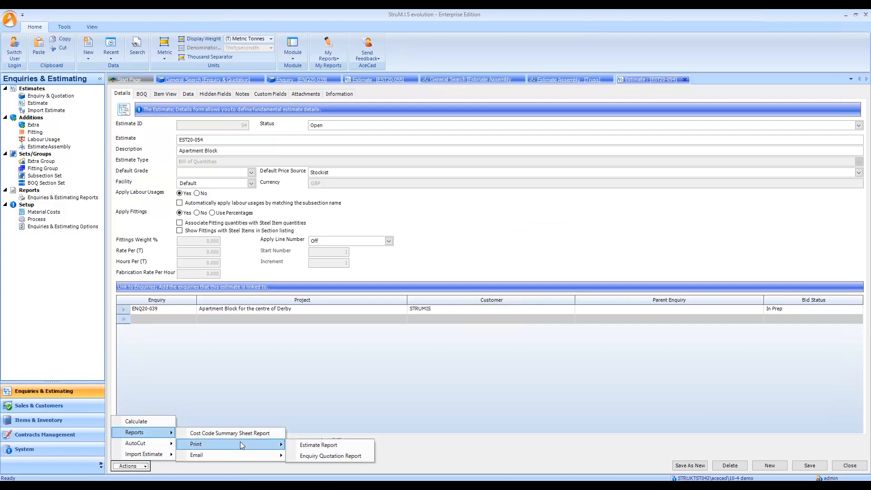
click(321, 455)
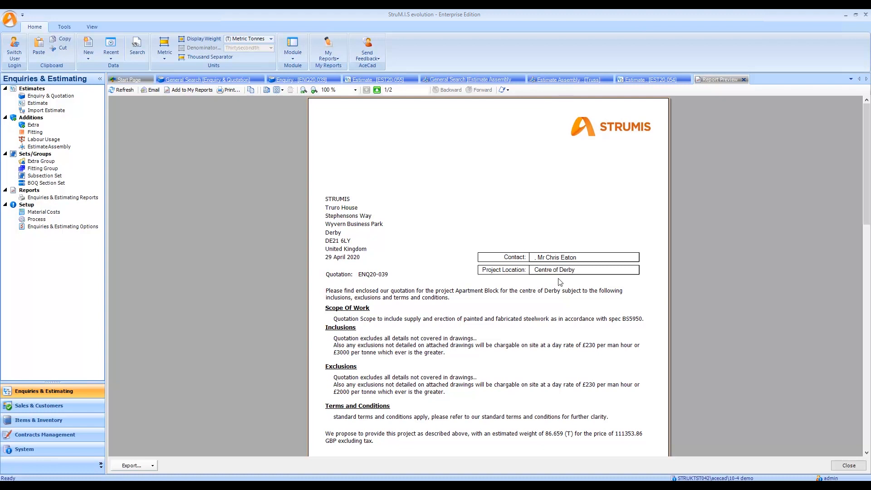
Close the quotation preview and start a new contract with the description "Apartment Block"
click(745, 80)
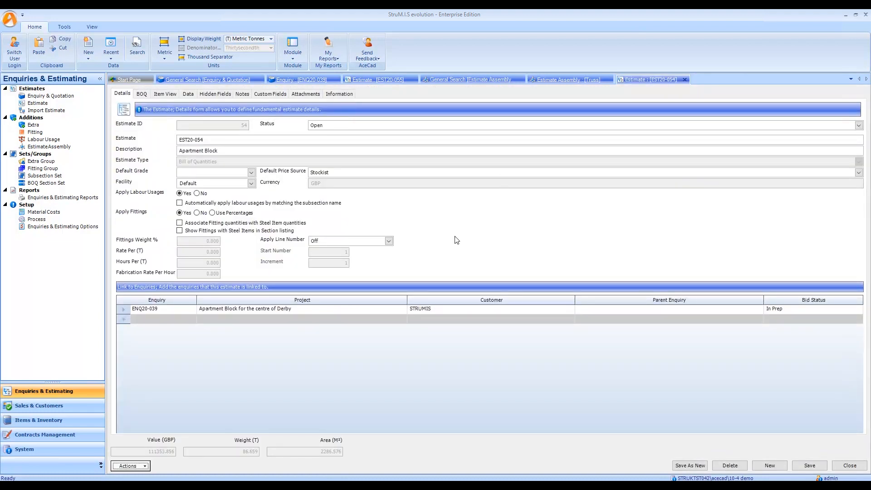
click(55, 436)
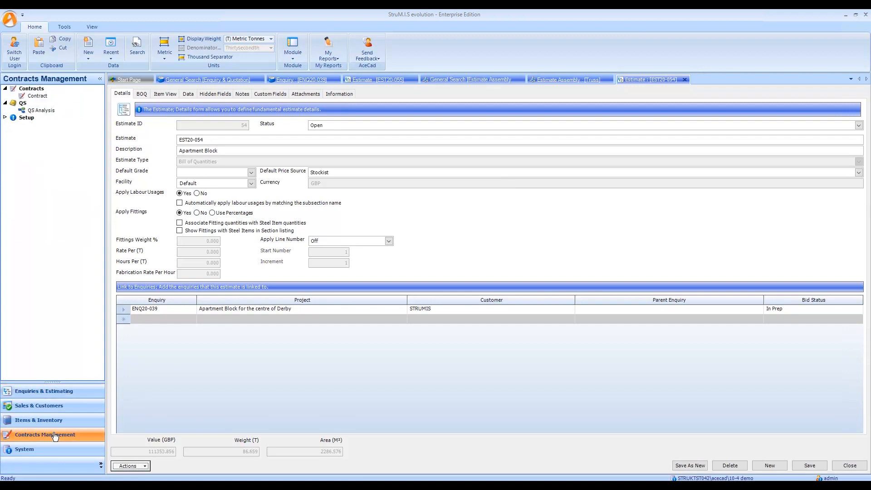
click(38, 96)
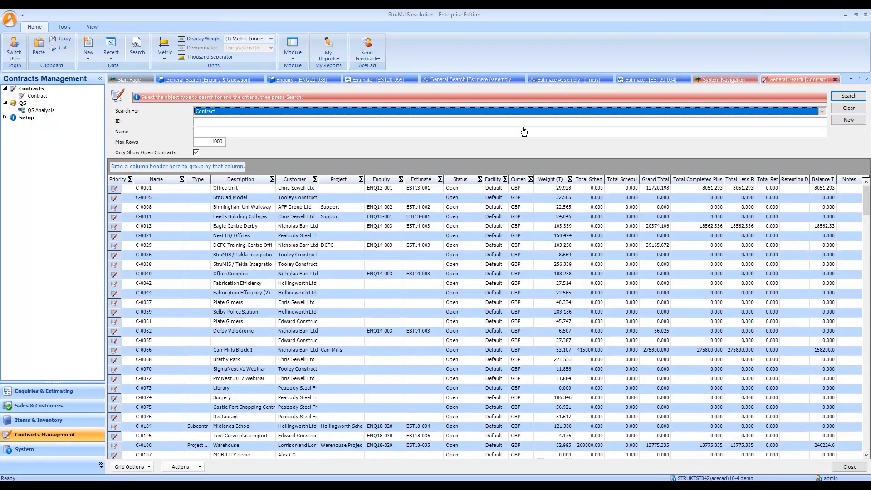
click(849, 119)
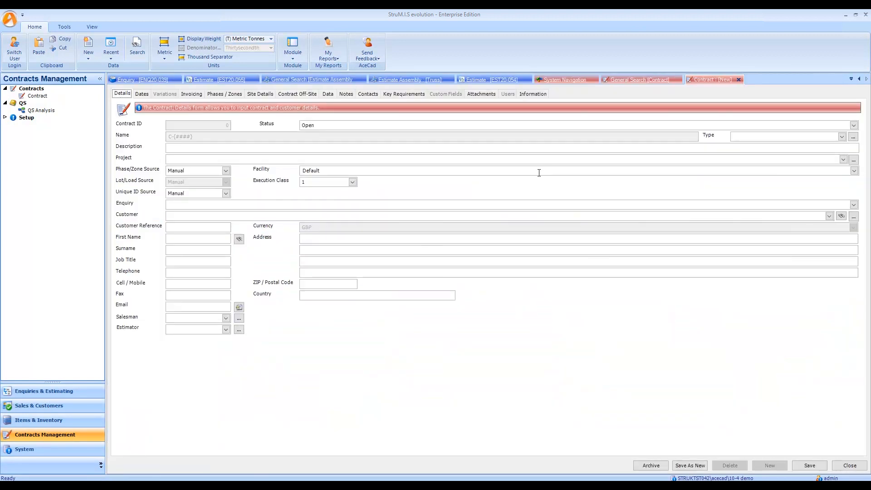
click(189, 148)
text(Apartment Block)
key(Tab)
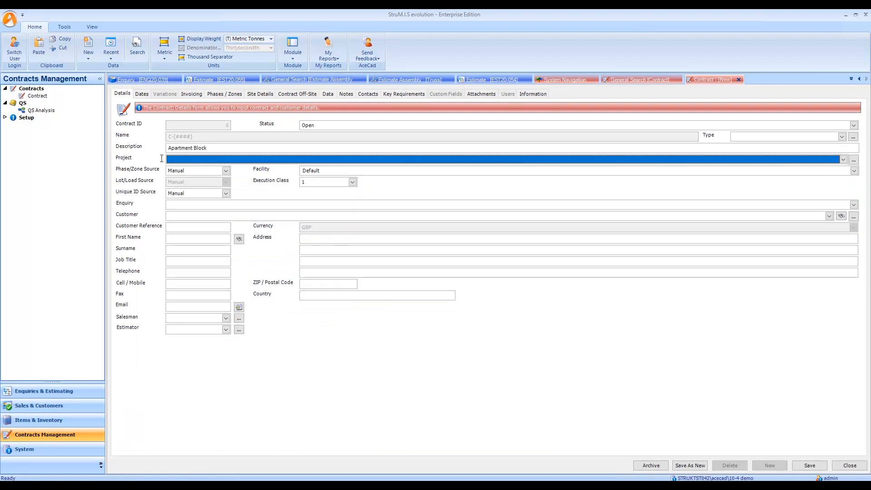
Set the new contract's phase/zone, lot/load and unique ID sources to Cad
click(226, 170)
click(183, 188)
click(225, 182)
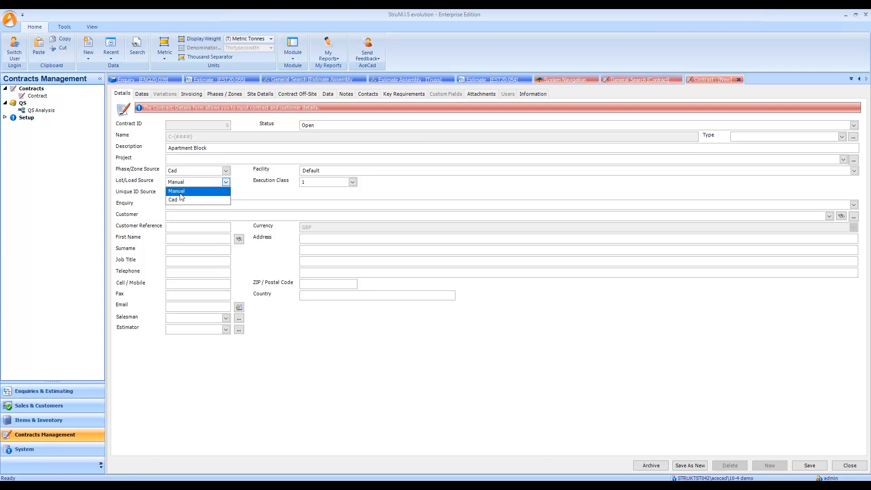
click(218, 200)
click(226, 193)
click(202, 211)
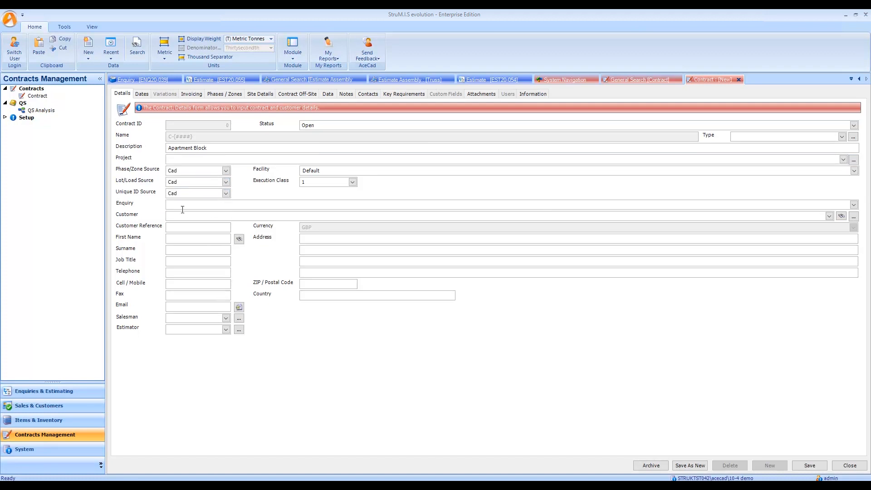
Link the contract to enquiry ENQ20-039 and save it
click(218, 205)
click(853, 204)
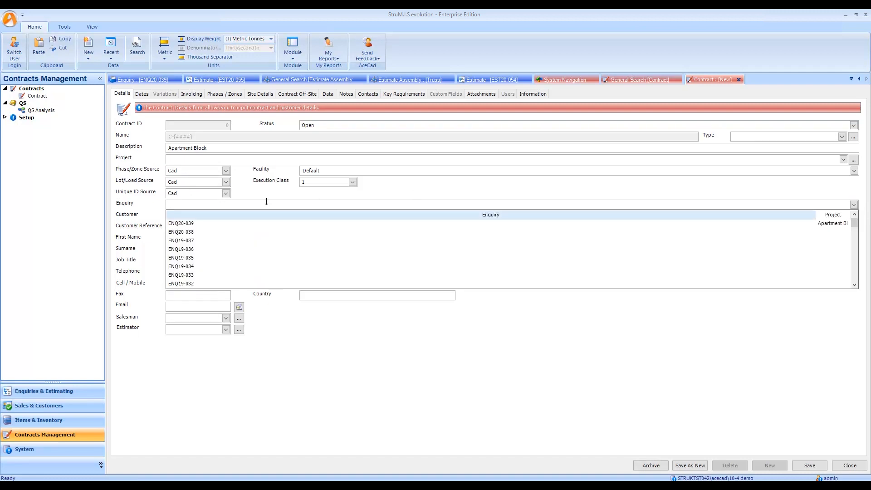
click(187, 227)
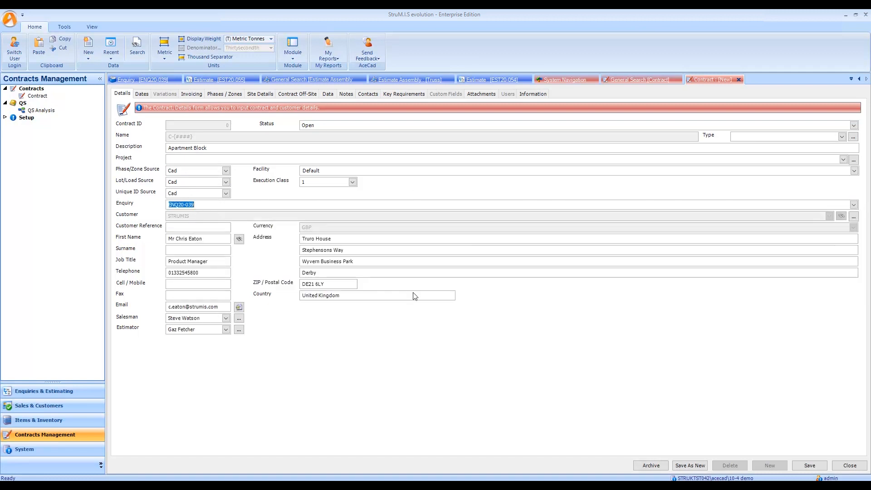
click(808, 466)
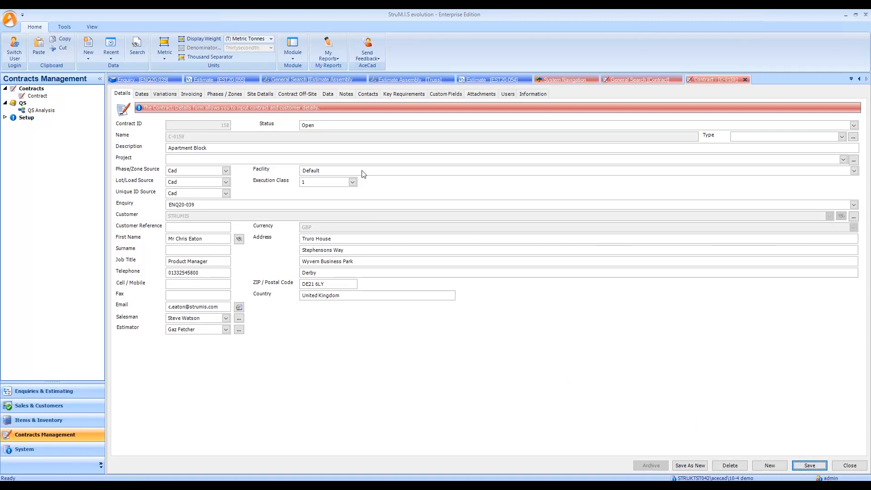
Copy all key requirement categories from the linked enquiry into the contract
click(404, 94)
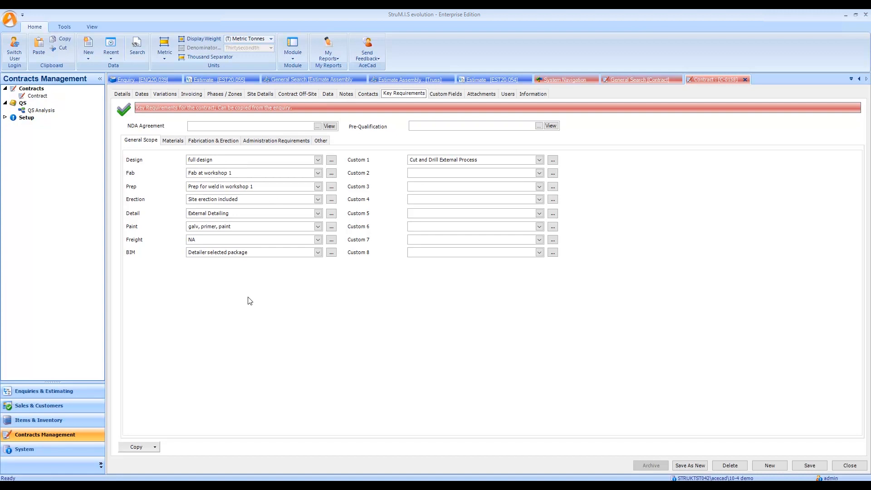
click(155, 448)
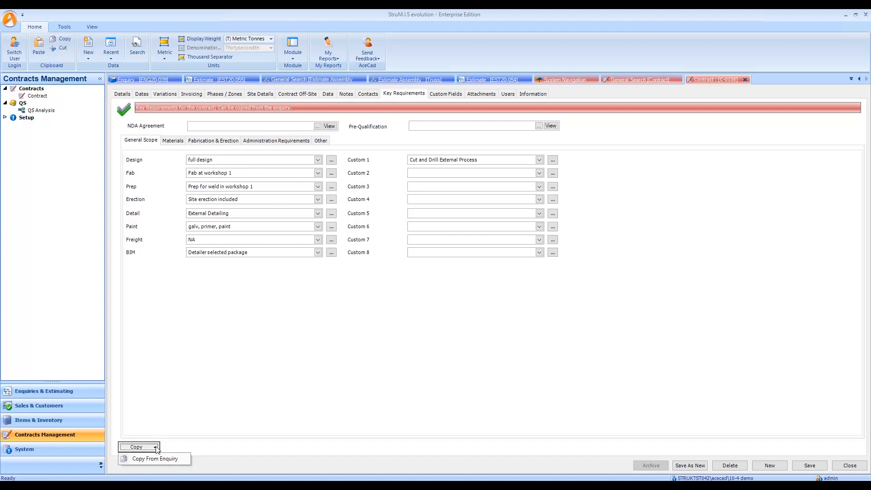
click(155, 459)
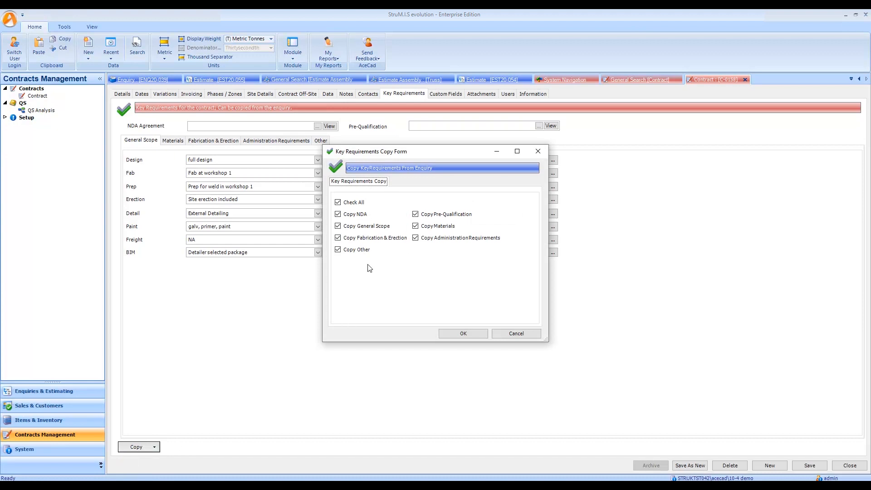
click(458, 334)
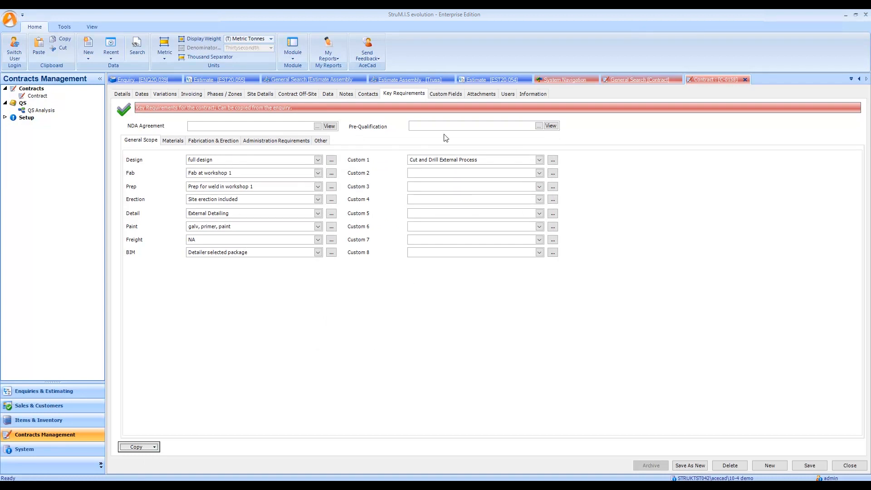
In enquiry ENQ20-039's general scope requirements, set Design to Designed by Client and Detail to detail 01, and save
click(145, 80)
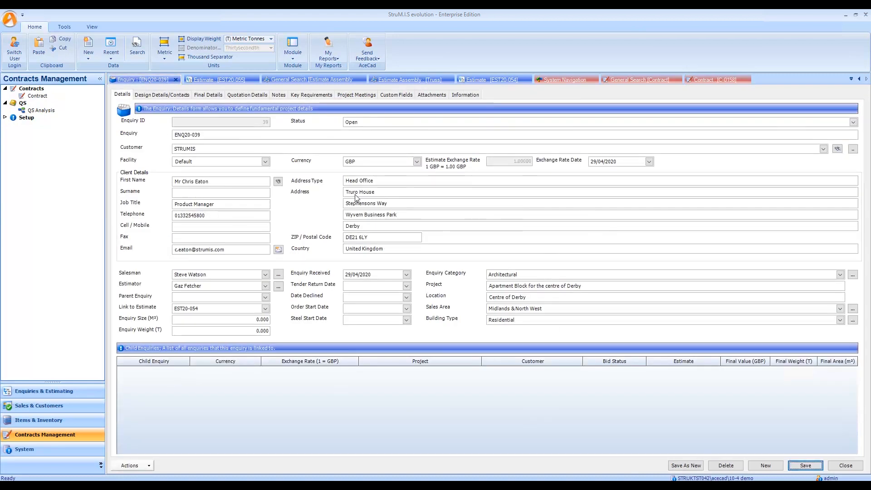
click(311, 95)
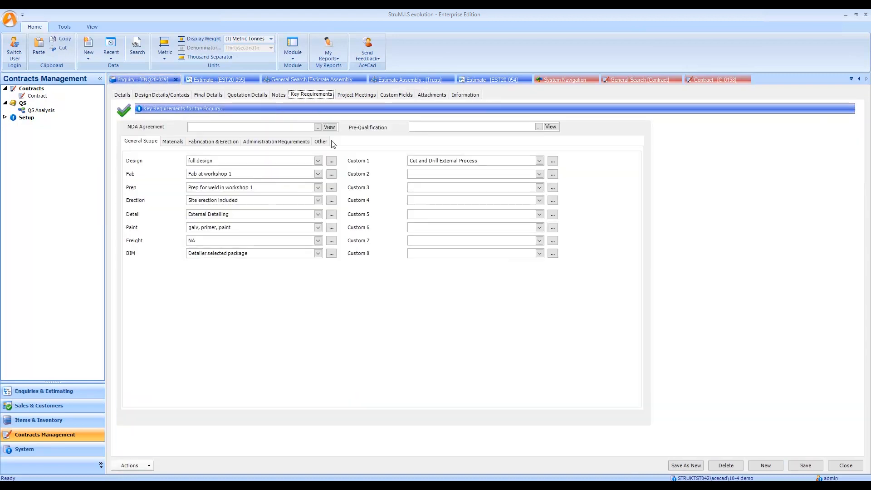
click(317, 161)
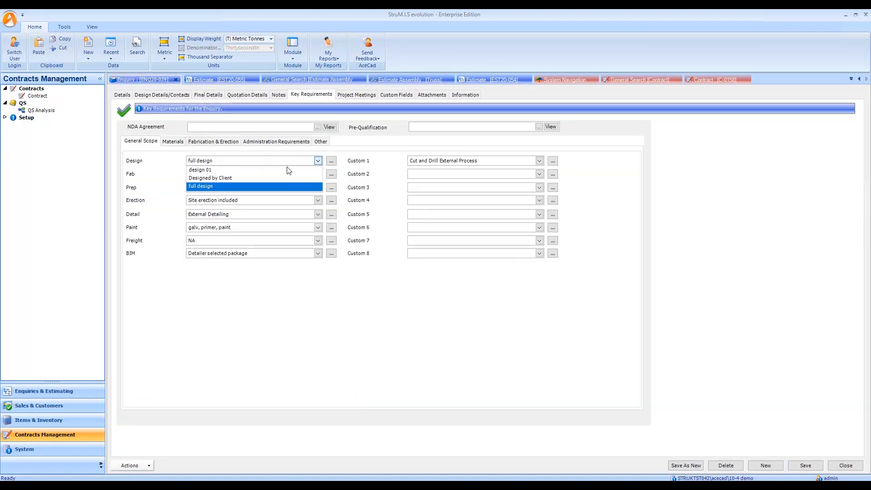
click(219, 178)
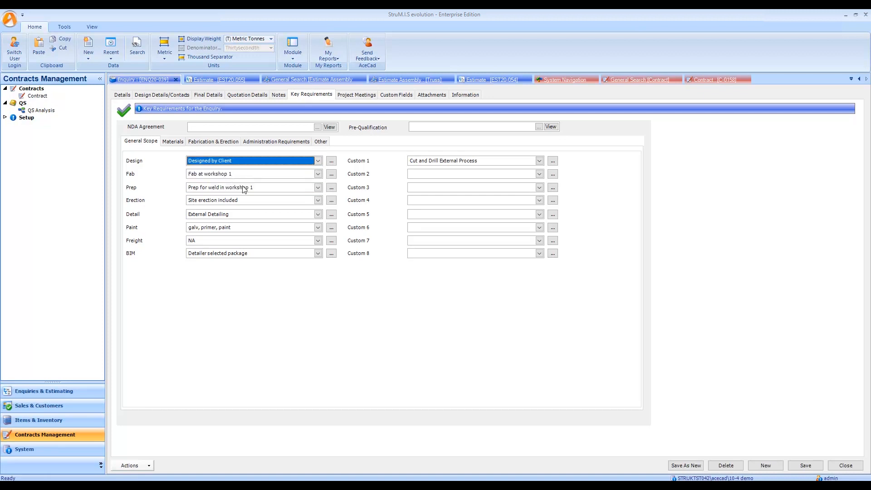
click(318, 216)
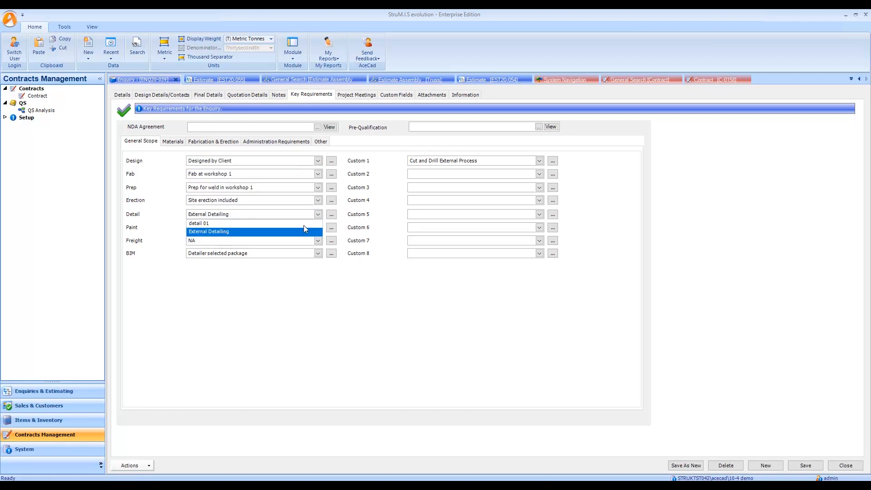
click(290, 223)
click(803, 466)
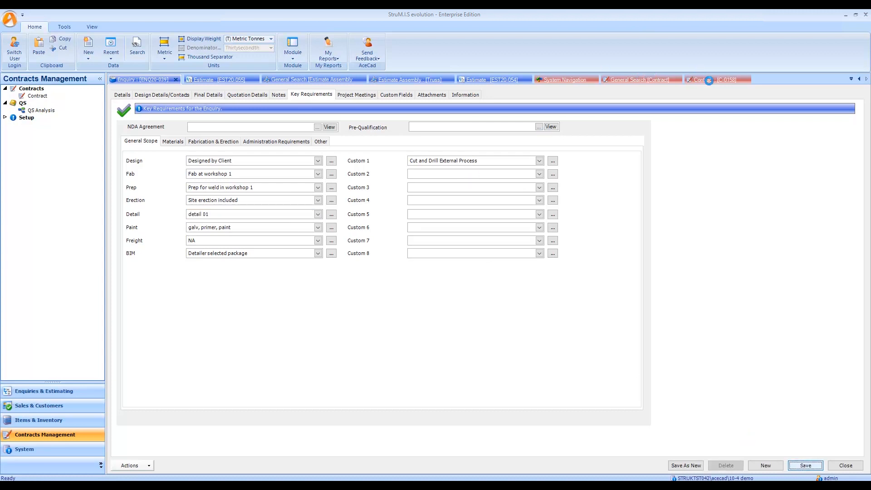
Return to the Apartment Block contract and copy all key requirements from the edited enquiry again
click(710, 81)
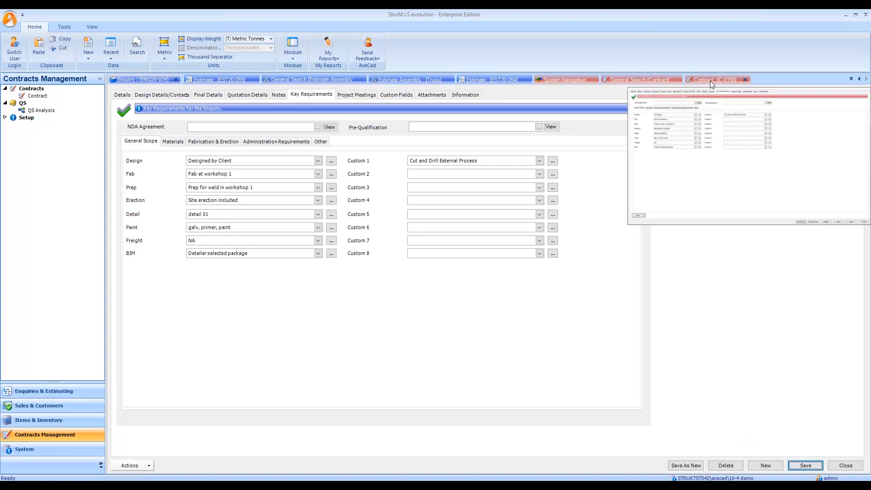
click(152, 448)
click(143, 459)
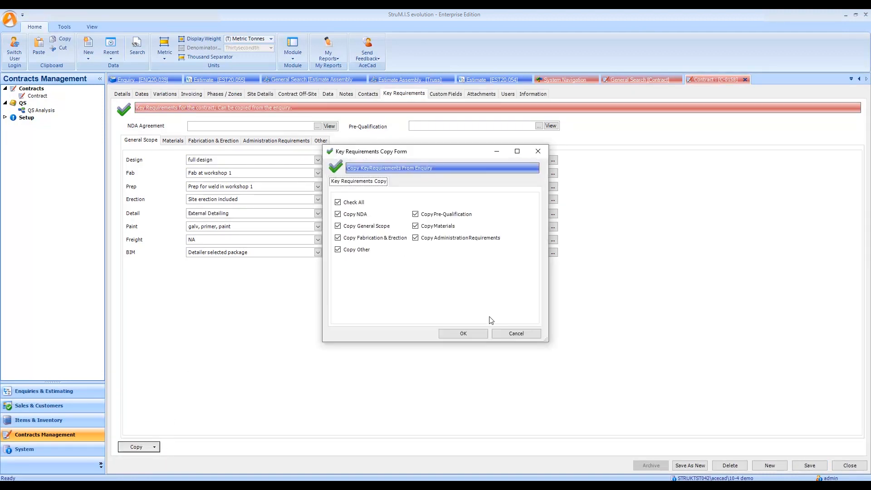
click(471, 335)
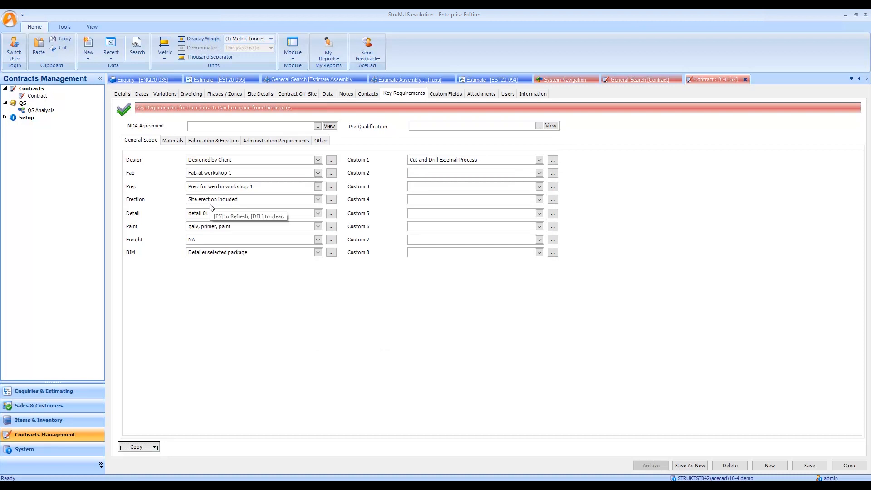
Add contract invoicing milestones from all EST20-054 estimate subsections, BEAM through RAFTER, and close the milestone form
click(193, 96)
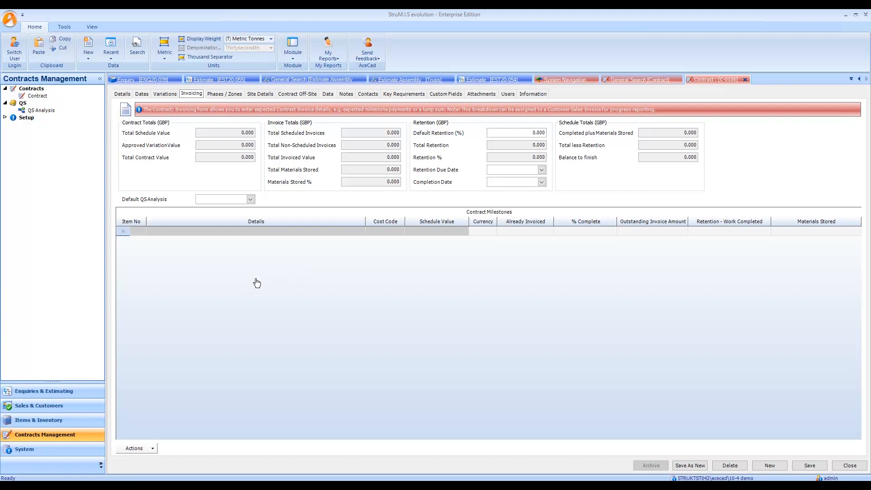
click(153, 449)
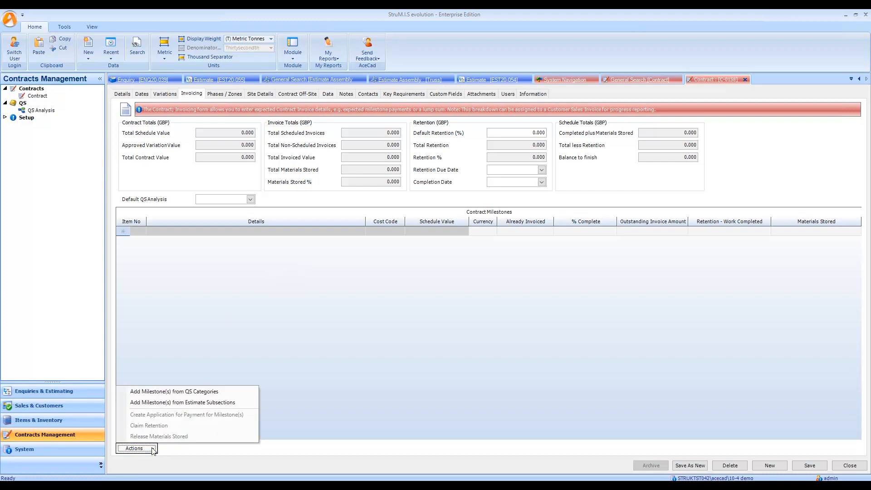
click(186, 403)
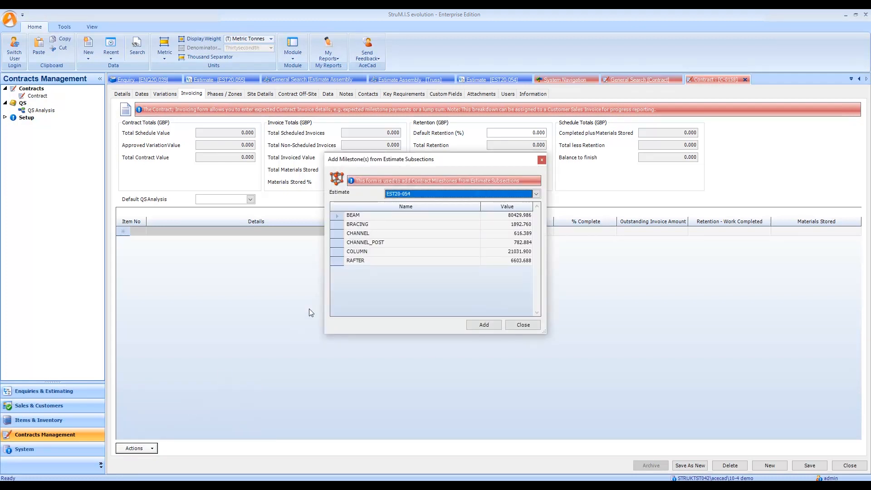
drag(336, 216, 335, 263)
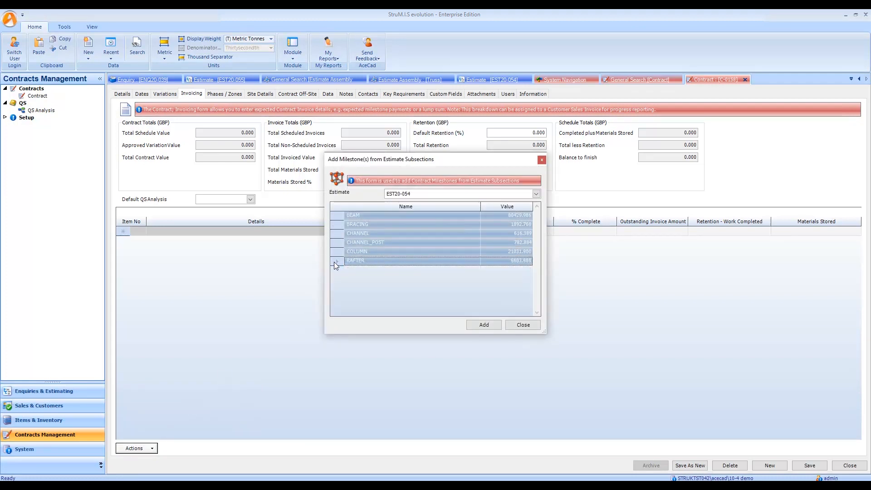
click(484, 325)
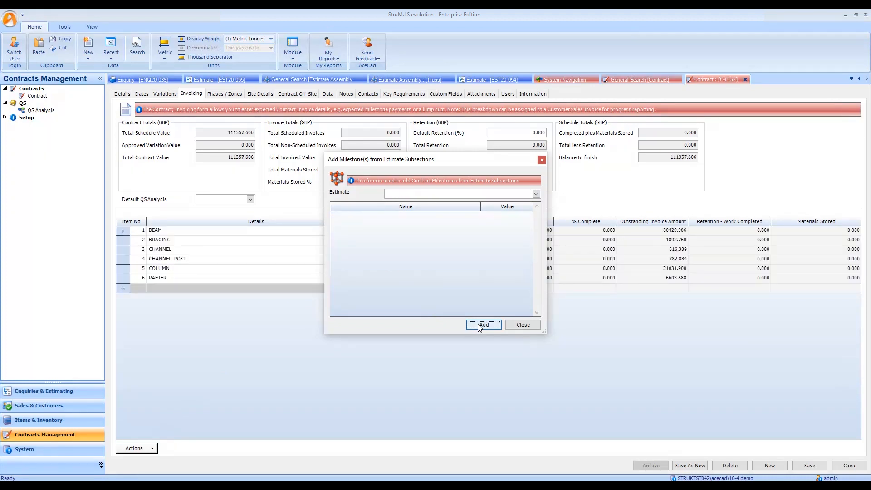
click(526, 326)
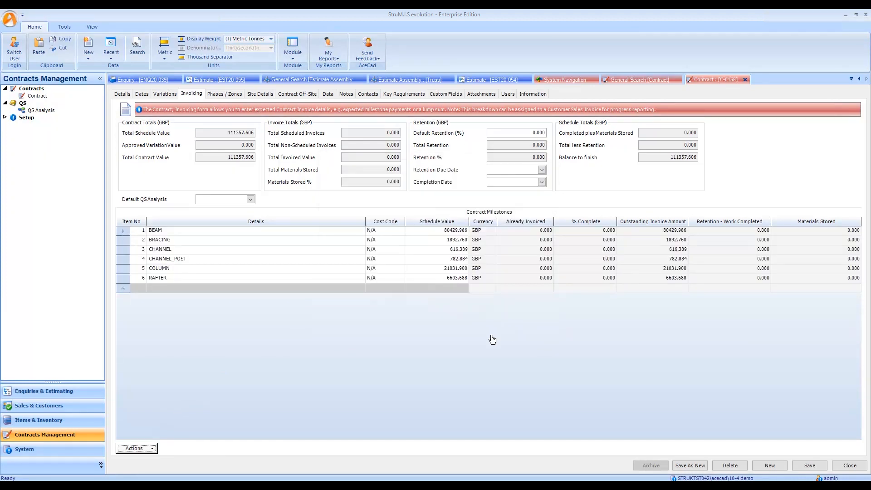